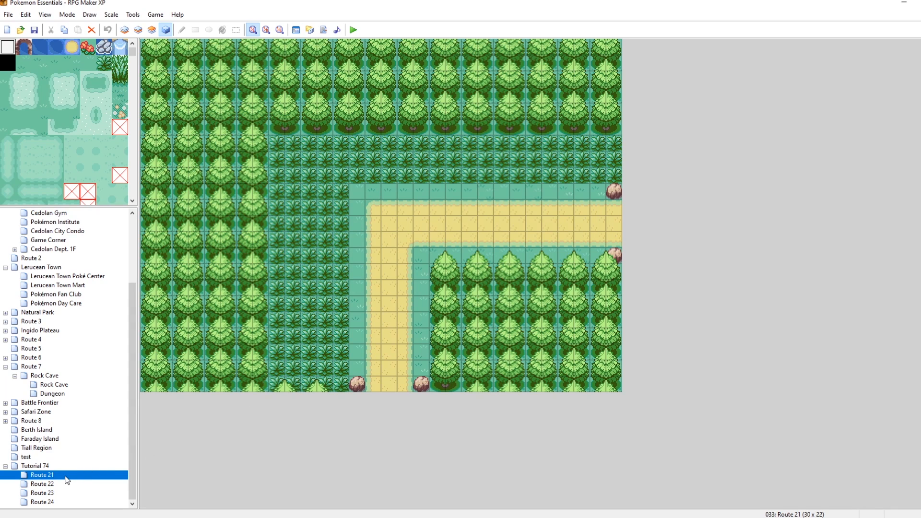
Open the Route 24 map and inspect its Pokédex and Fire ball events.
click(52, 501)
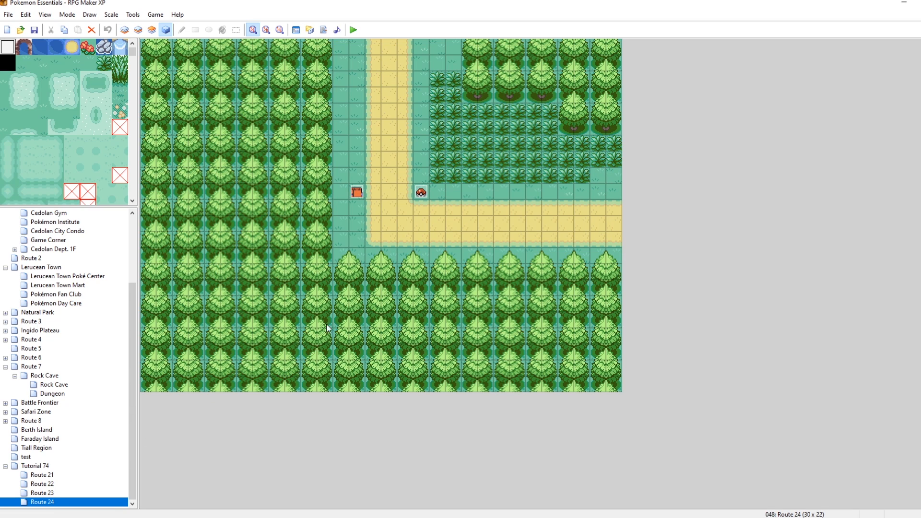
double_click(356, 192)
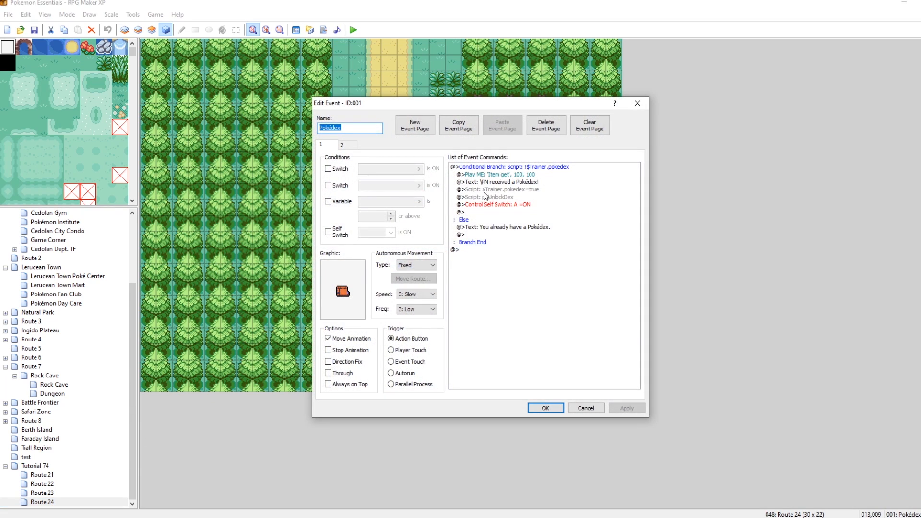
click(497, 199)
click(637, 103)
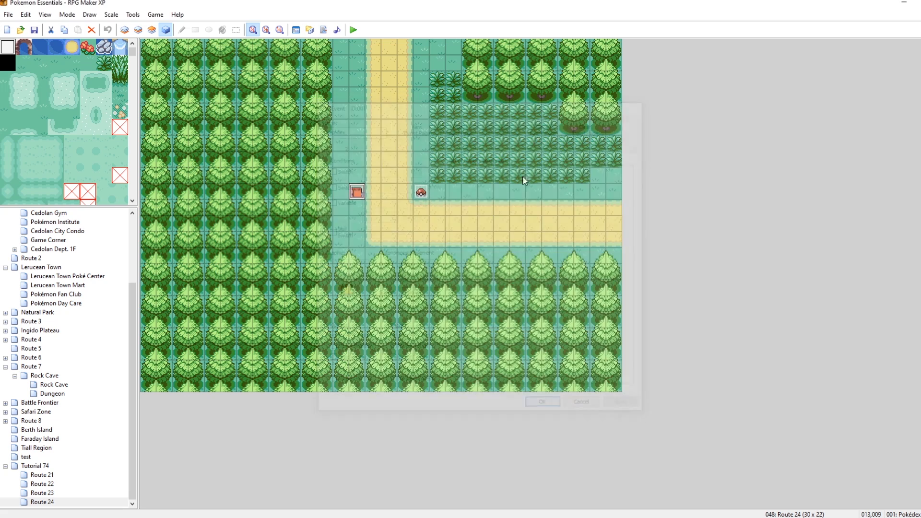
double_click(422, 193)
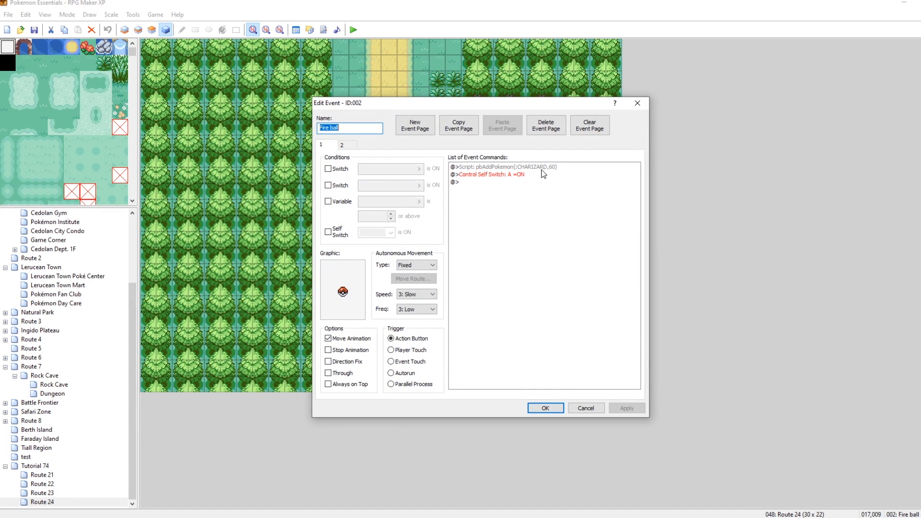
click(636, 102)
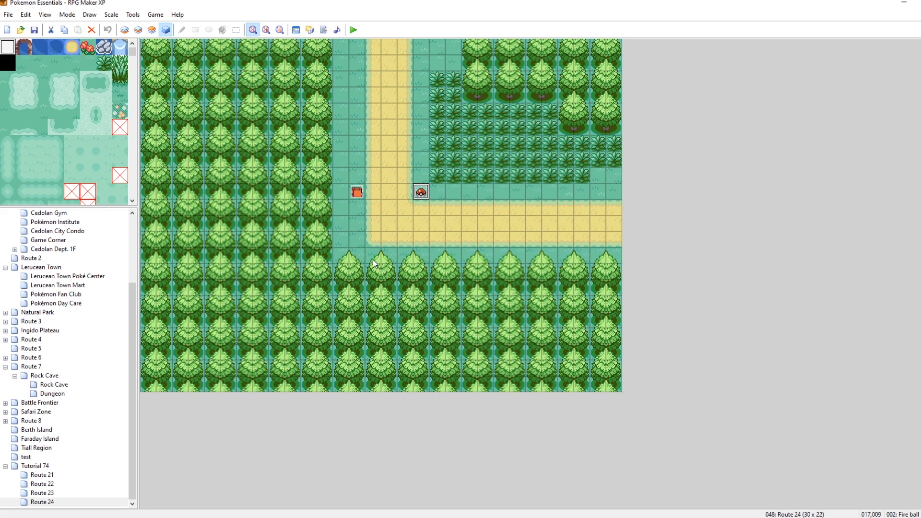
Open the Settings script and examine the RoamingAreas and RoamingSpecies definitions.
click(324, 31)
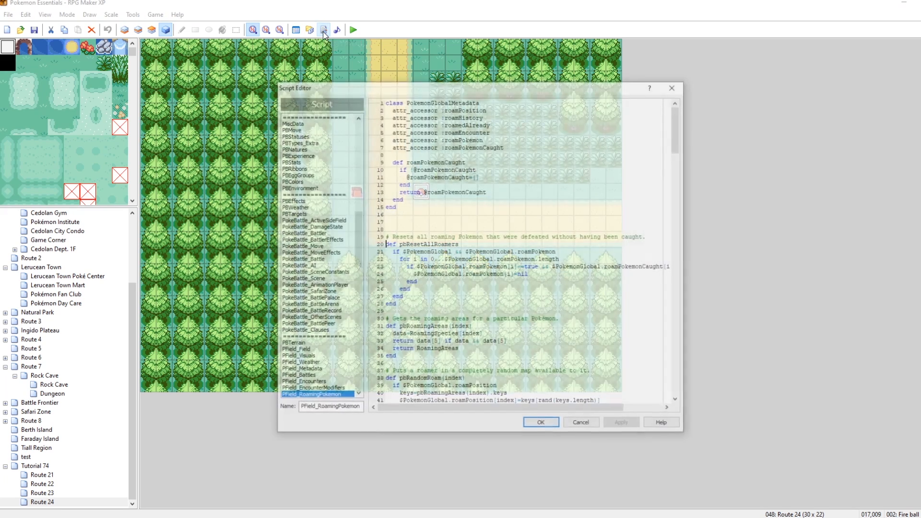
drag(356, 232, 357, 126)
click(302, 117)
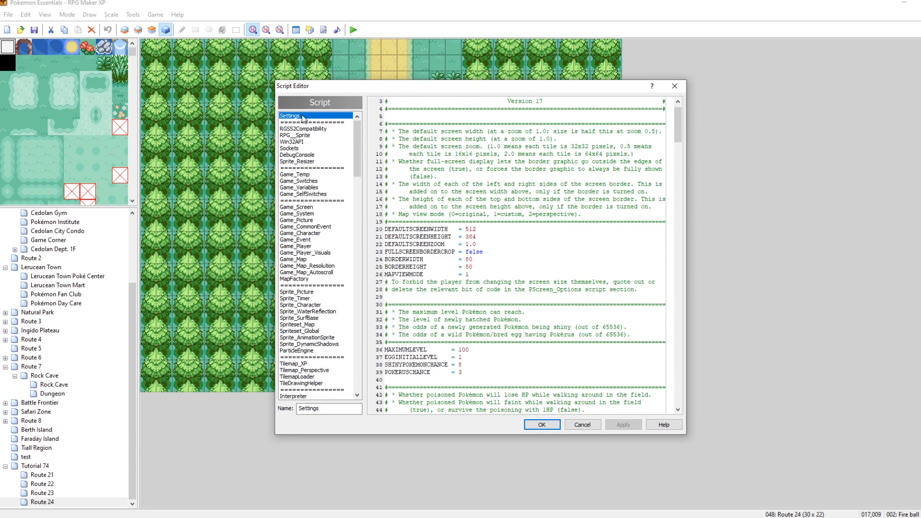
drag(677, 114, 691, 296)
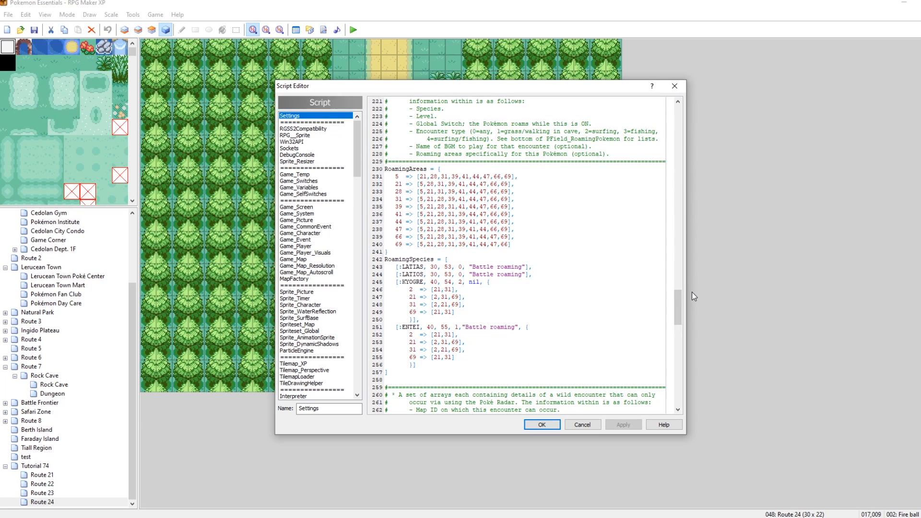
drag(384, 169, 432, 252)
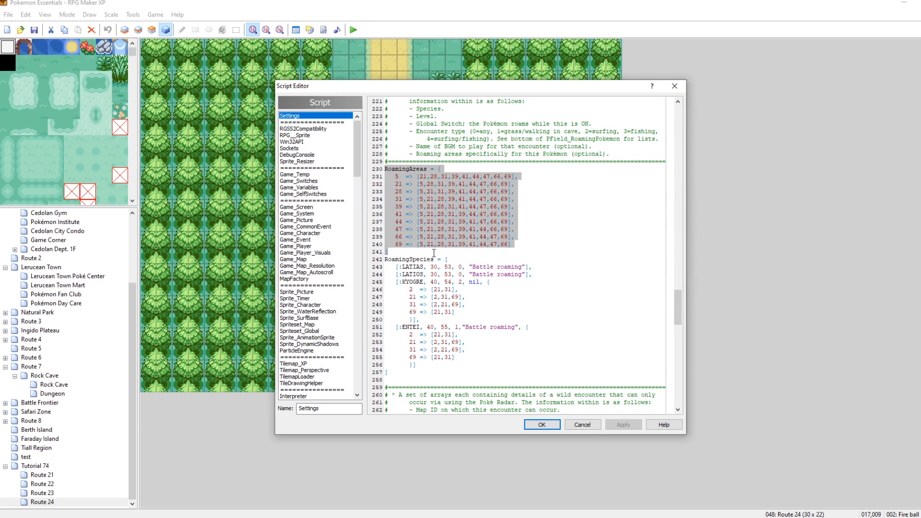
click(433, 259)
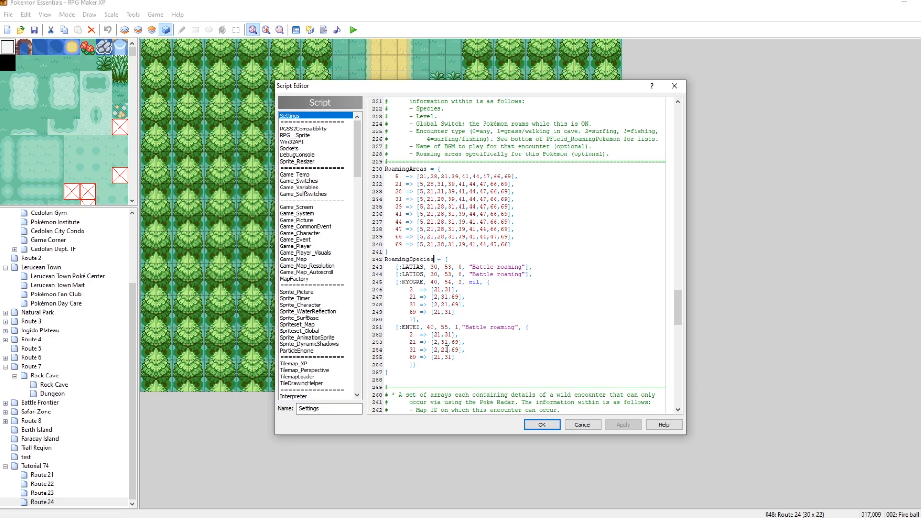
drag(409, 335, 454, 357)
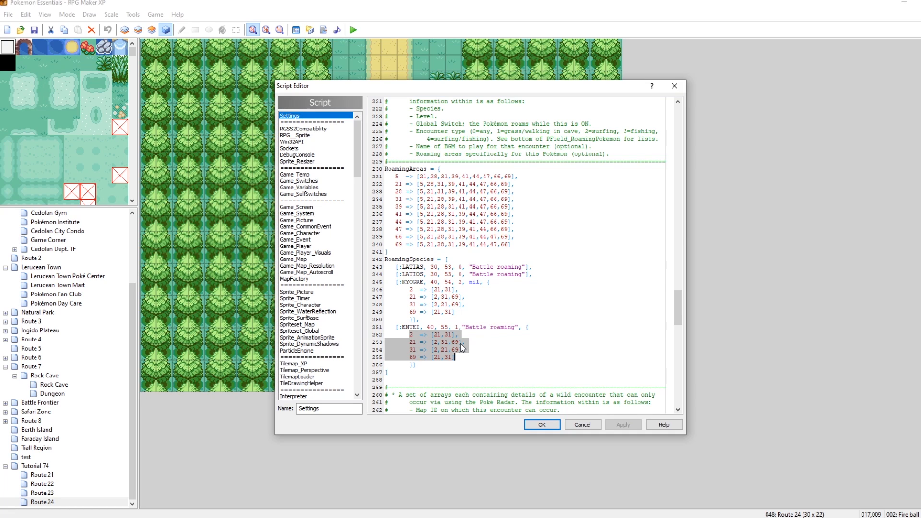
drag(533, 275, 400, 275)
click(423, 274)
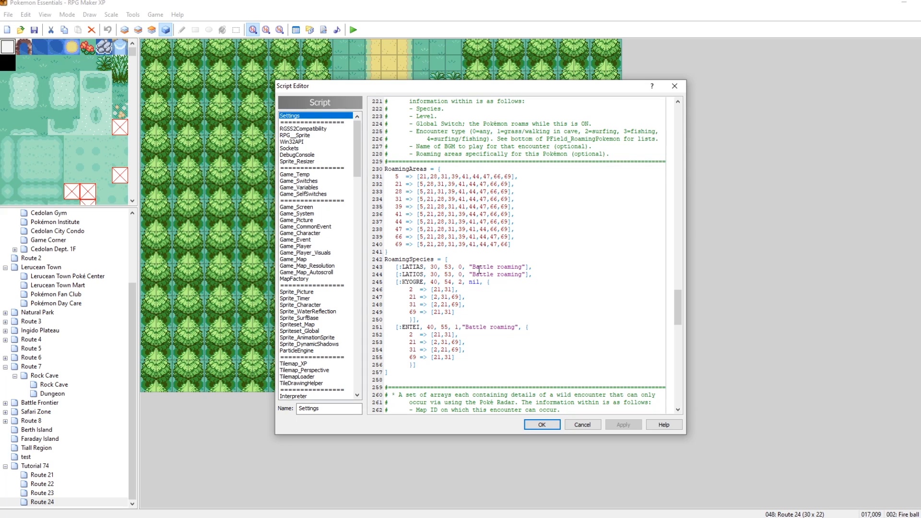
drag(395, 174, 464, 224)
click(530, 245)
double_click(398, 184)
double_click(398, 192)
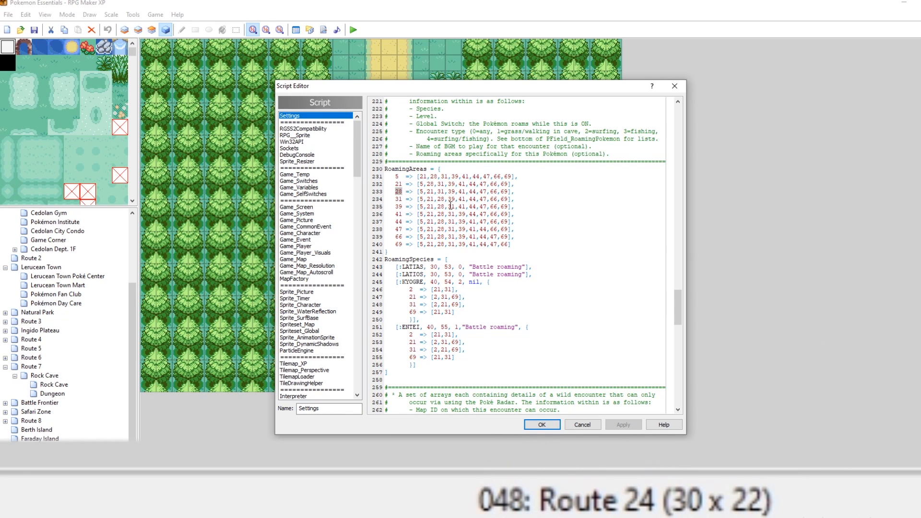
Try to add a new RoamingAreas entry for map 48, removing it again.
click(521, 242)
text(,)
key(Return)
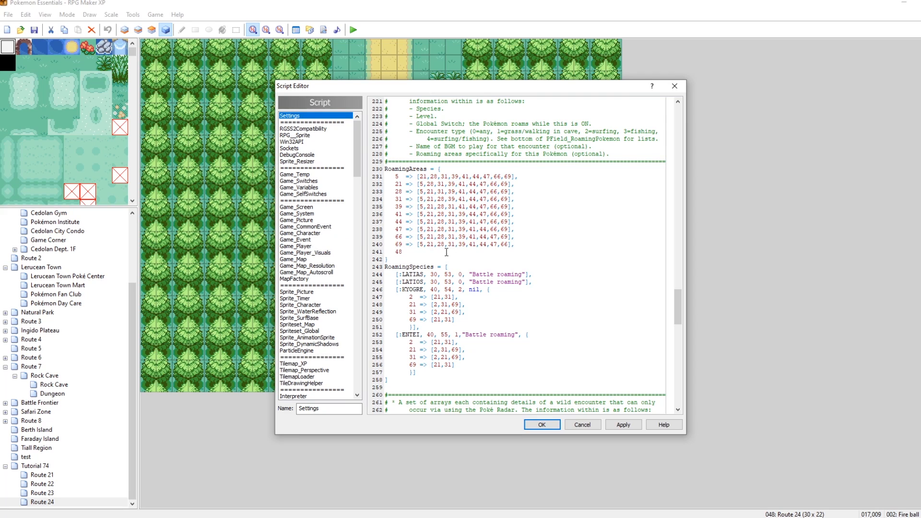
key(BackSpace)
key(BackSpace)
key(BackSpace)
key(BackSpace)
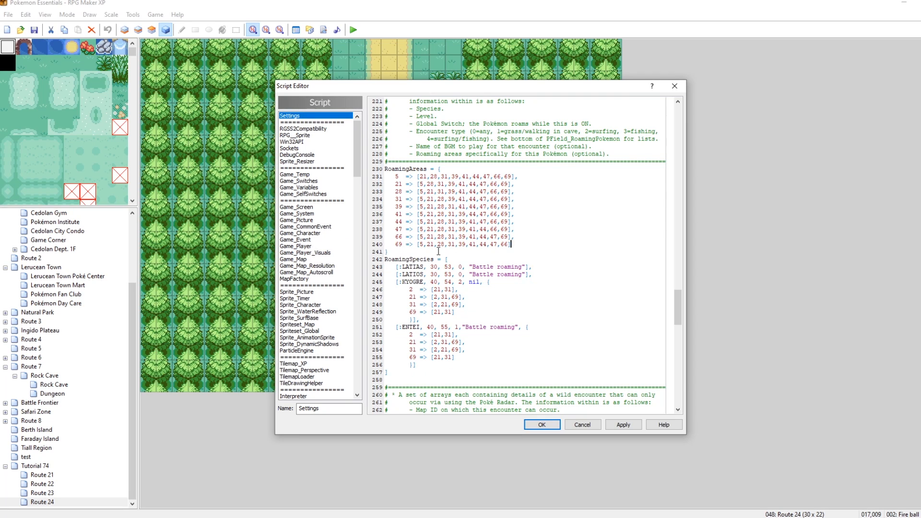
Close the script editor and check the current map's ID number.
drag(395, 176, 514, 176)
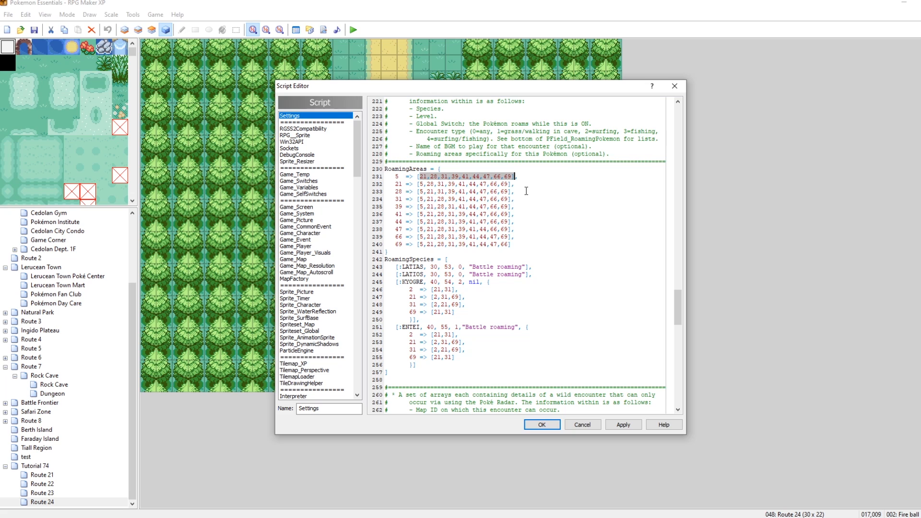
click(675, 86)
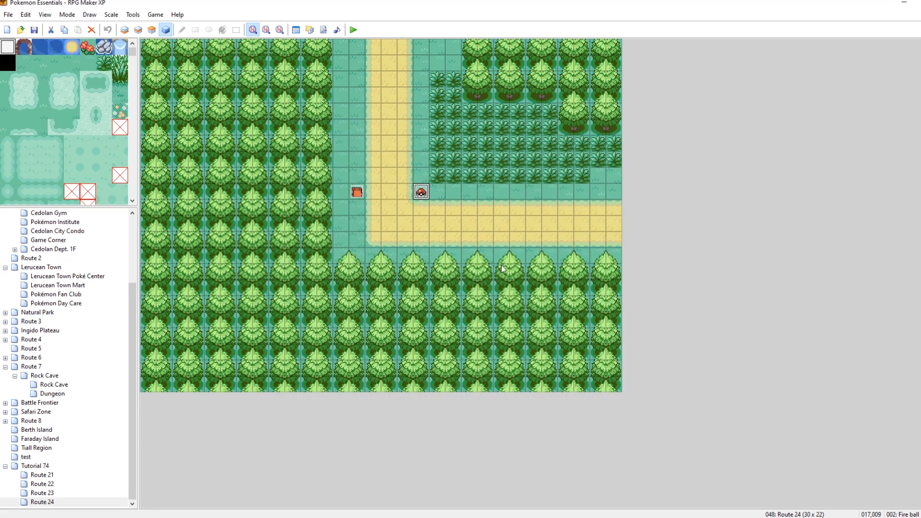
click(42, 475)
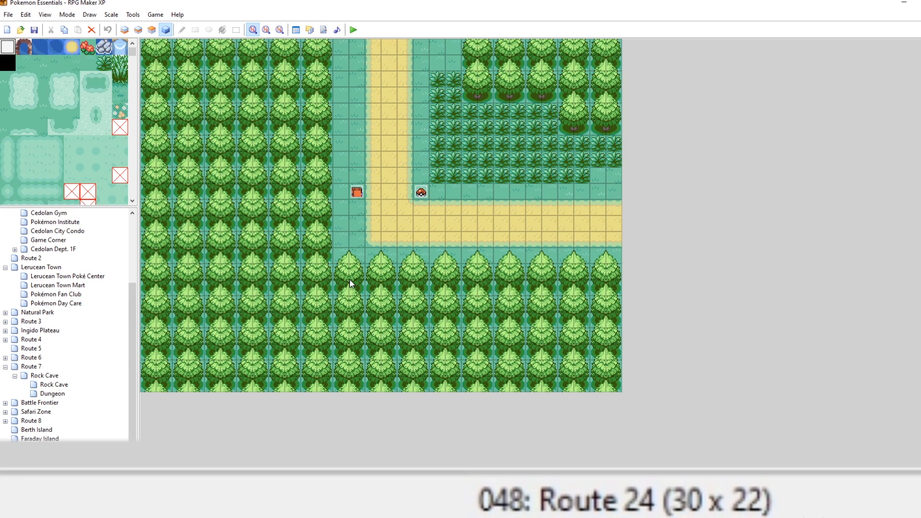
Reopen the Settings script, duplicate the ENTEI roaming entry below itself in RoamingSpecies, and apply.
click(323, 30)
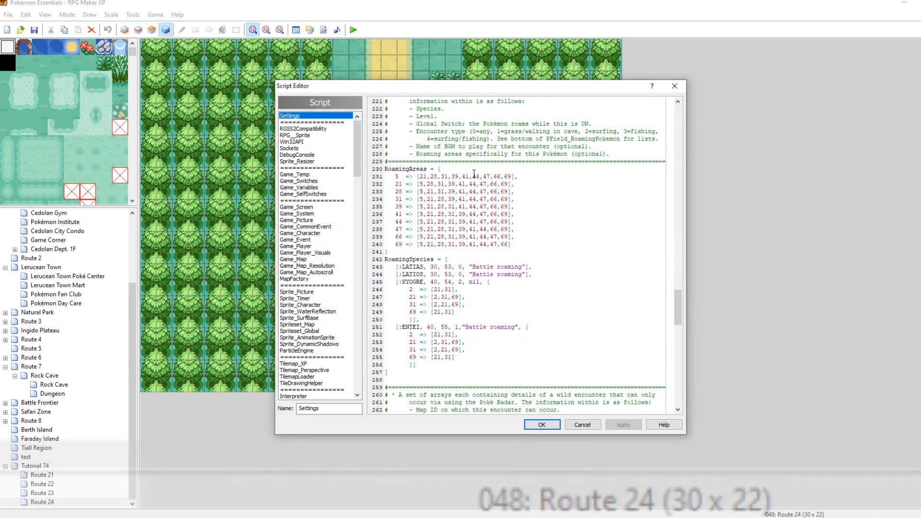
scroll(539, 313, down, 3)
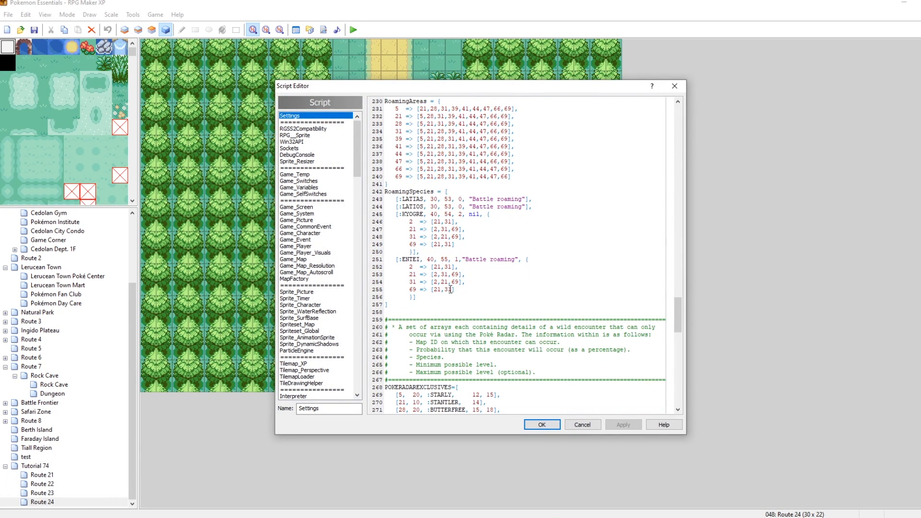
click(424, 297)
text(,)
key(Return)
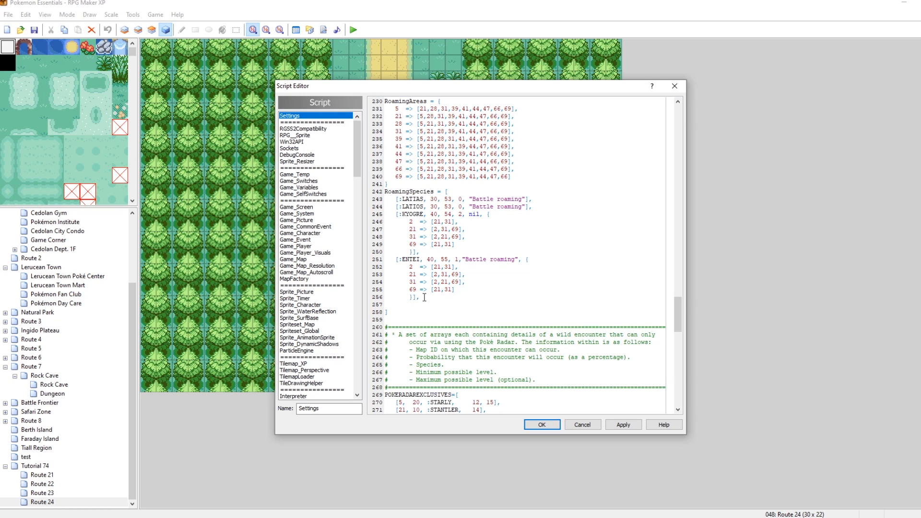
drag(424, 298, 394, 259)
key(ctrl+c)
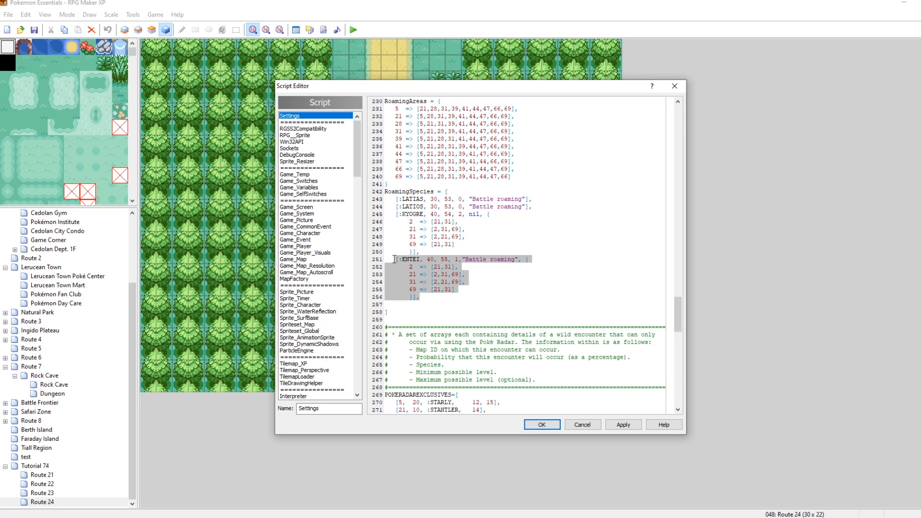
click(424, 306)
key(ctrl+v)
click(404, 303)
key(BackSpace)
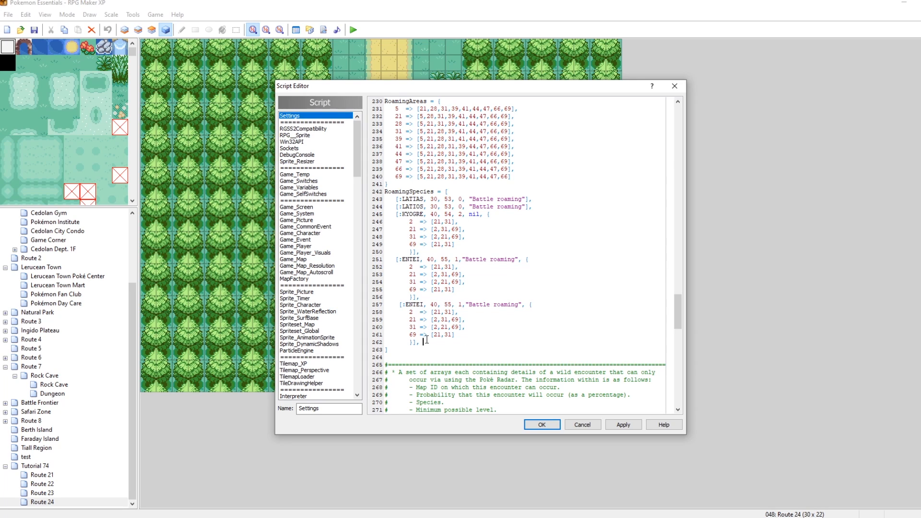
key(BackSpace)
click(623, 425)
Rename the duplicated entry's species to RAIKOU.
drag(425, 304, 405, 305)
text(RIAKO)
key(BackSpace)
key(BackSpace)
key(BackSpace)
key(BackSpace)
text(AIKOU)
Set RAIKOU's level to 30 and its global switch to 65, then apply.
click(398, 300)
key(BackSpace)
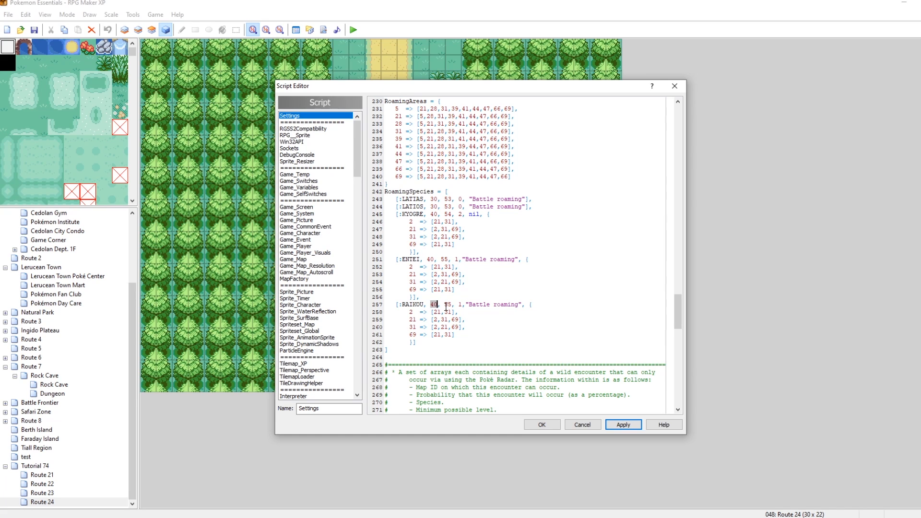
text(30)
click(448, 303)
drag(445, 199, 451, 198)
double_click(446, 214)
double_click(448, 305)
click(623, 424)
Examine the encounter type options and the BGM name of the RAIKOU entry.
double_click(460, 305)
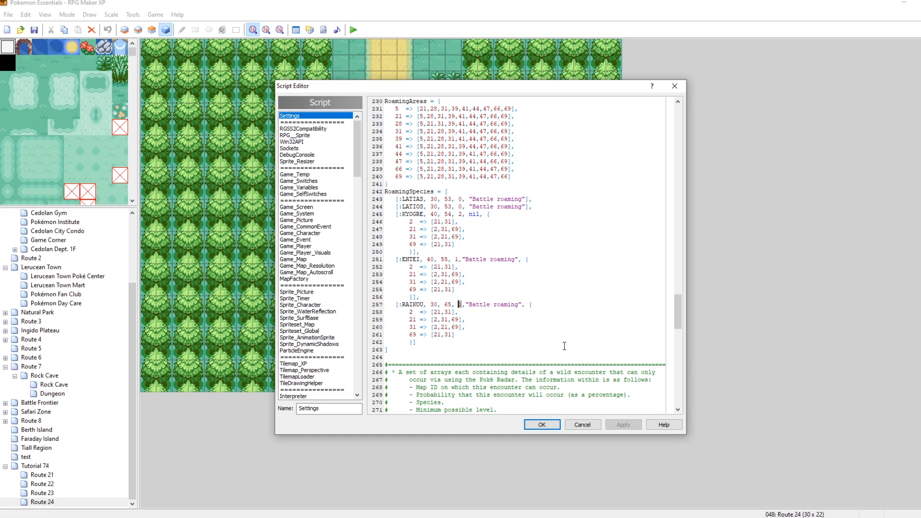
scroll(564, 347, up, 4)
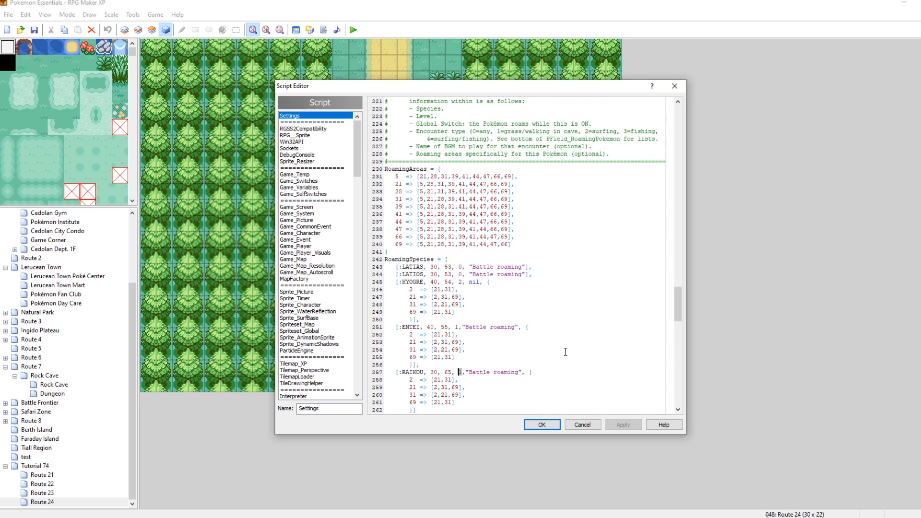
scroll(503, 194, up, 1)
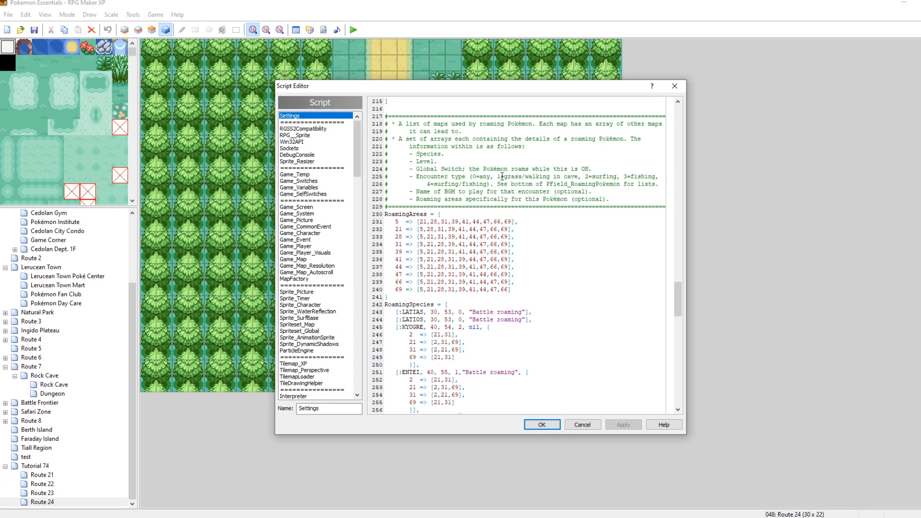
drag(585, 177, 624, 177)
scroll(552, 303, down, 2)
click(427, 283)
drag(458, 280, 462, 283)
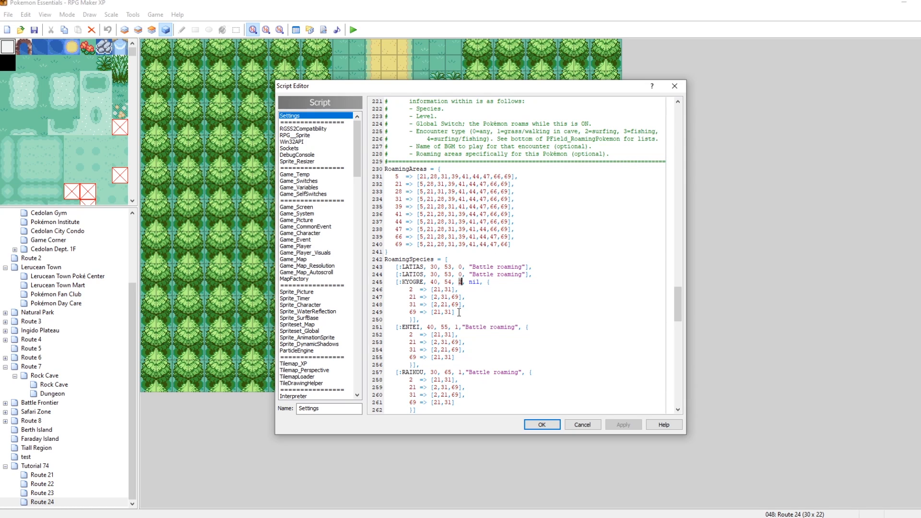
click(643, 131)
drag(431, 139, 466, 139)
scroll(514, 273, down, 3)
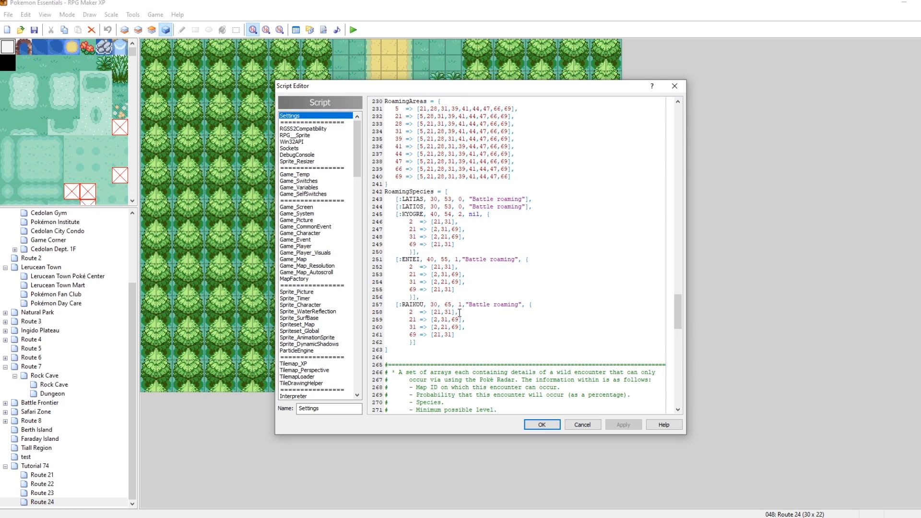
drag(460, 304, 522, 308)
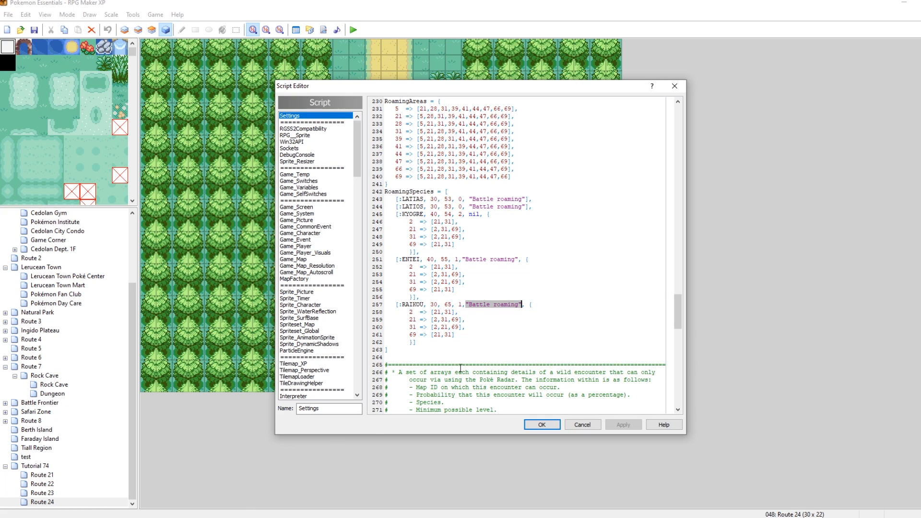
click(506, 304)
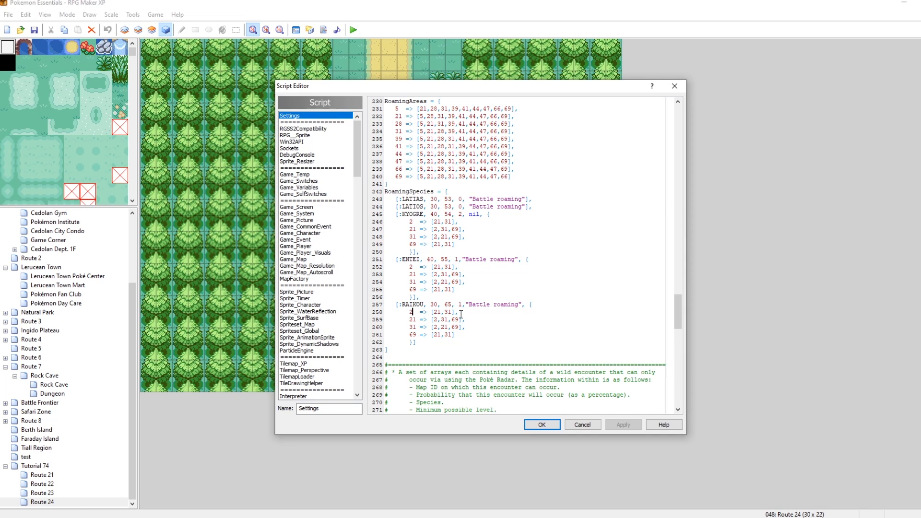
Change RAIKOU's roaming map IDs to 33, 42, 43 and 48.
key(BackSpace)
text(33)
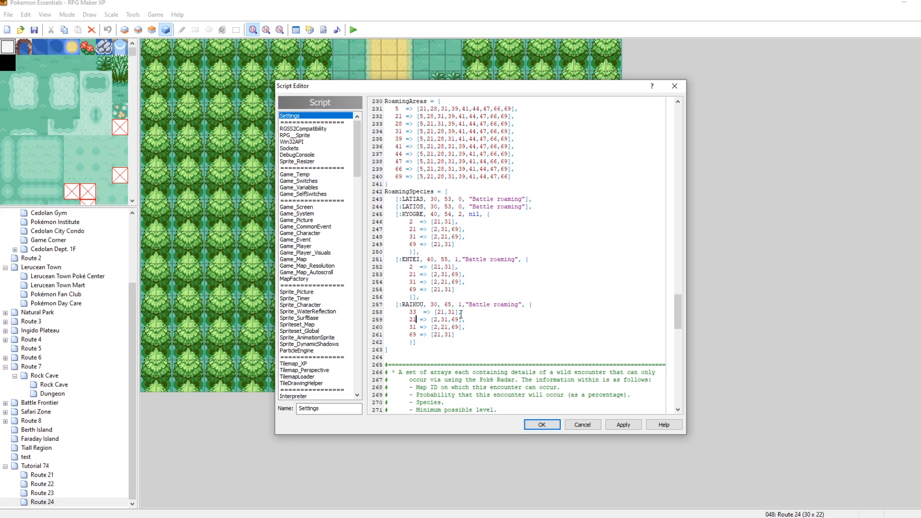
key(Down)
key(BackSpace)
key(BackSpace)
text(42)
key(Down)
key(BackSpace)
key(BackSpace)
text(43)
key(Down)
key(BackSpace)
key(BackSpace)
text(48)
Set maps 33 and 43 to connect to [42,48] and maps 42 and 48 to [33,43], then apply.
click(444, 312)
key(BackSpace)
key(BackSpace)
text(42)
key(BackSpace)
key(Delete)
text(48)
key(Down)
key(Delete)
key(BackSpace)
key(BackSpace)
key(BackSpace)
key(BackSpace)
key(BackSpace)
key(Left)
key(Left)
key(Left)
key(BackSpace)
key(Right)
key(Right)
key(Right)
key(BackSpace)
text(33,43)
key(Delete)
key(BackSpace)
key(BackSpace)
key(BackSpace)
key(BackSpace)
key(BackSpace)
key(BackSpace)
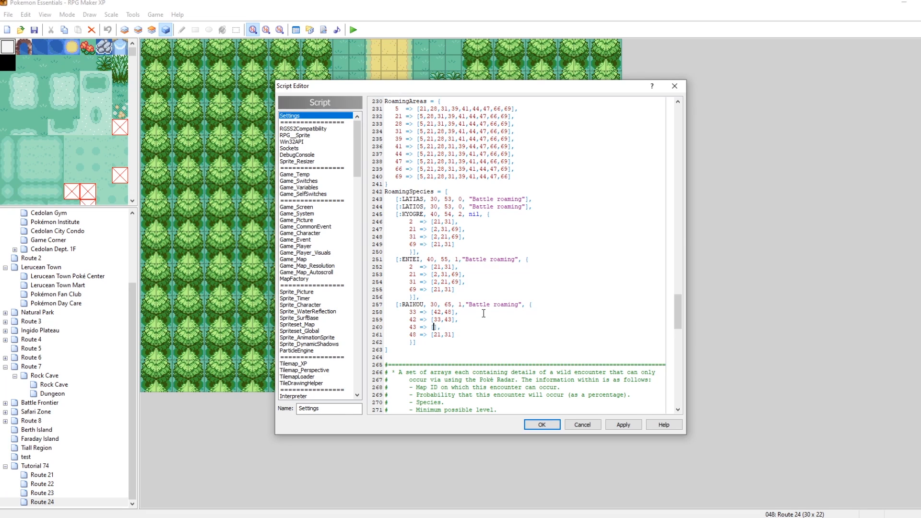
text(42,48)
key(BackSpace)
key(BackSpace)
key(BackSpace)
key(BackSpace)
key(BackSpace)
text(33,43)
double_click(412, 313)
double_click(438, 312)
click(451, 313)
click(623, 424)
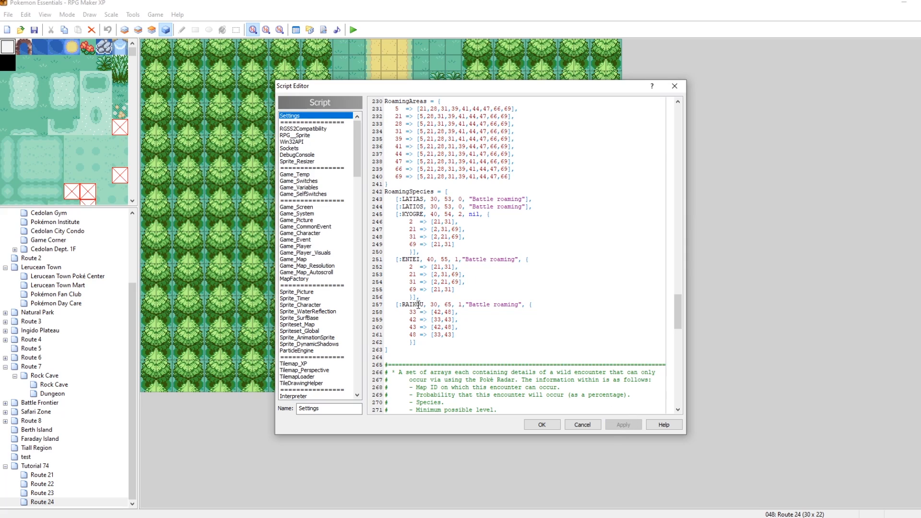
Review the completed RAIKOU roaming entry and its map list.
double_click(437, 304)
double_click(447, 304)
double_click(458, 305)
drag(466, 304, 517, 305)
drag(409, 312, 461, 333)
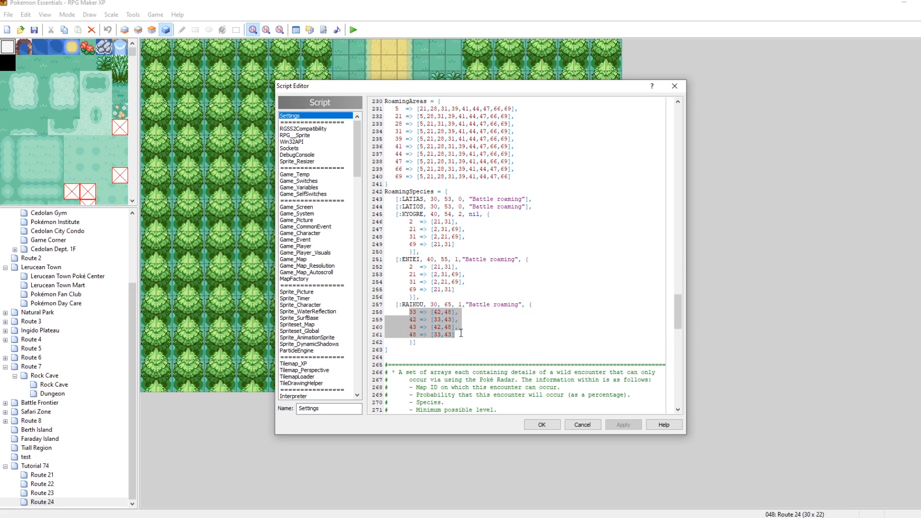
Close the script editor keeping the changes and open Routes 21, 22, 23 and 24 under Tutorial 74 in turn.
click(540, 424)
click(35, 467)
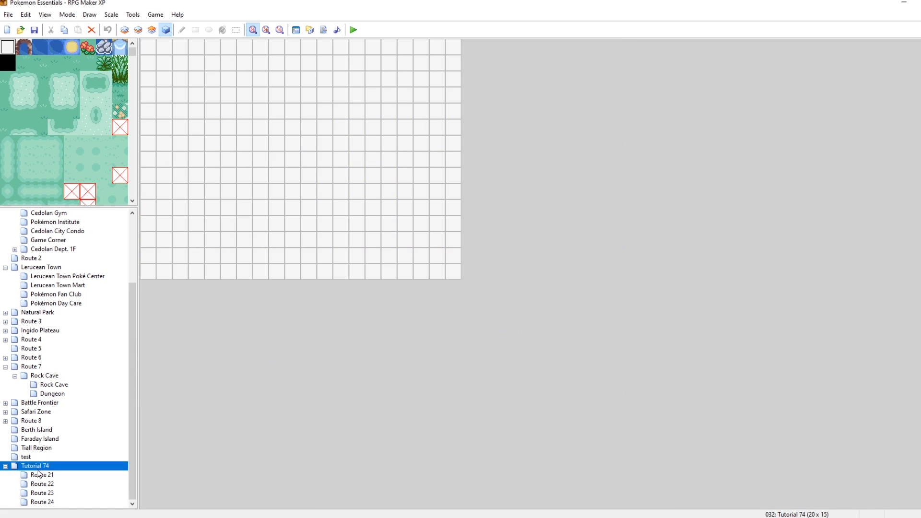
click(38, 475)
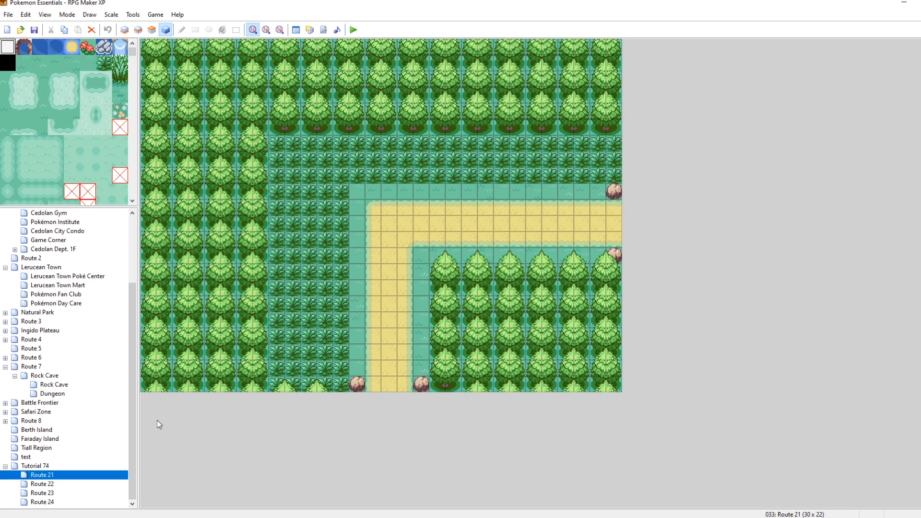
click(51, 484)
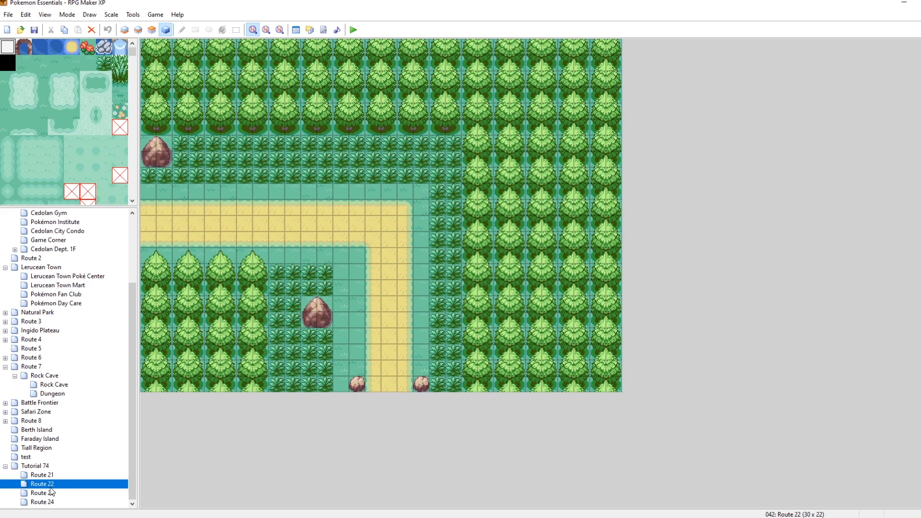
click(52, 493)
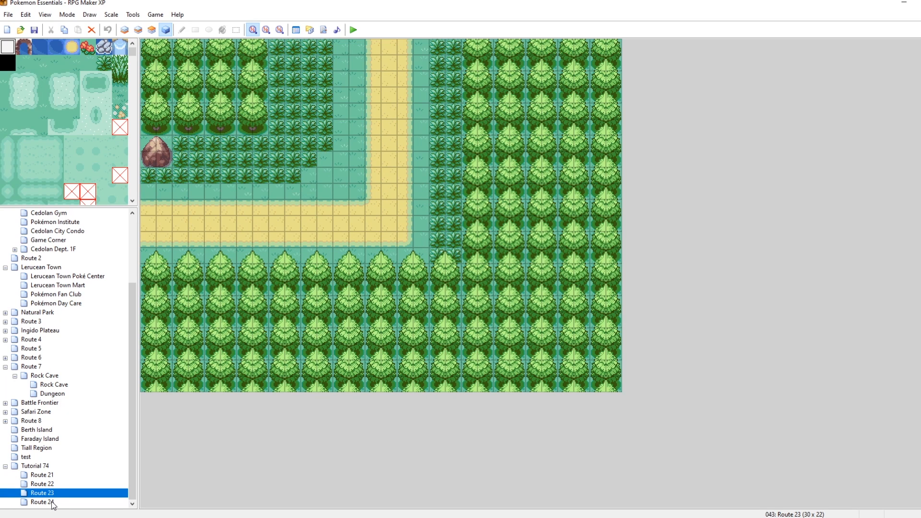
click(51, 502)
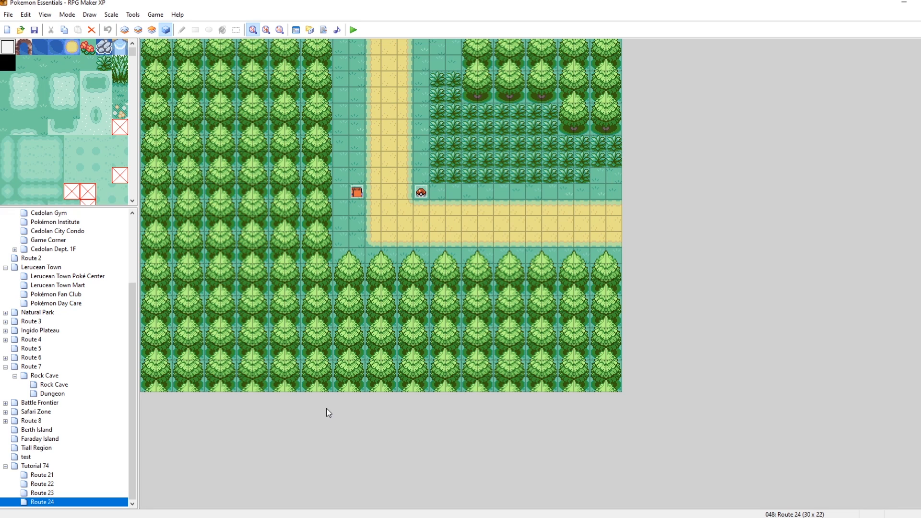
Reopen the Settings script to check the RAIKOU roaming entry, then close the editor.
click(323, 30)
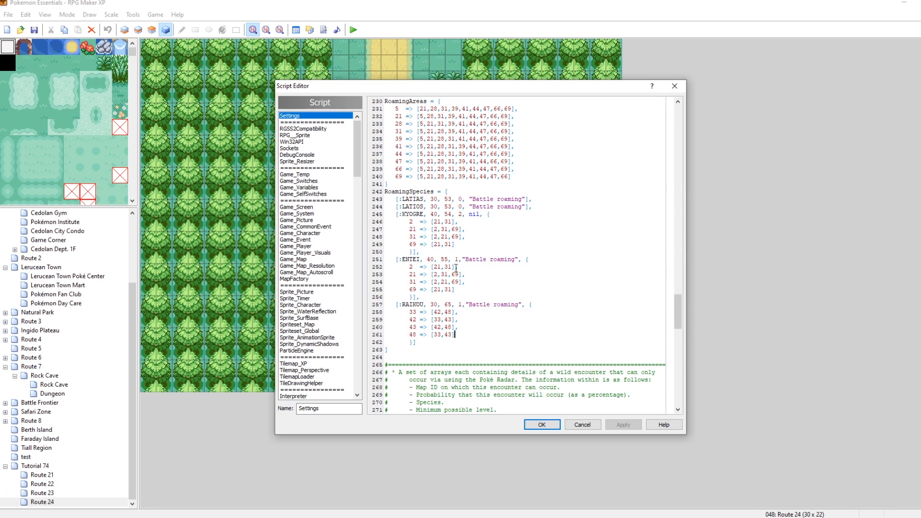
double_click(451, 304)
click(674, 86)
Create a new event beside the path on Route 24 and give it the NPC 10 character graphic.
right_click(374, 159)
click(391, 166)
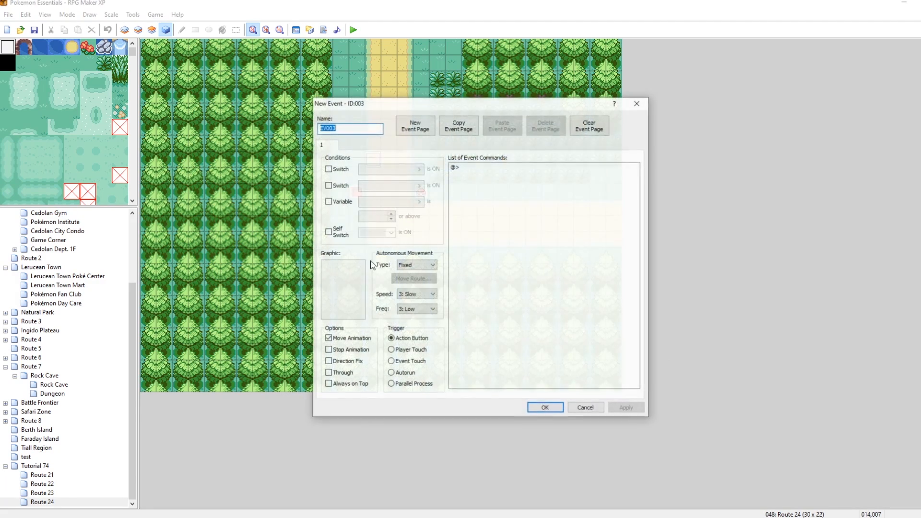
double_click(345, 266)
drag(410, 165, 419, 229)
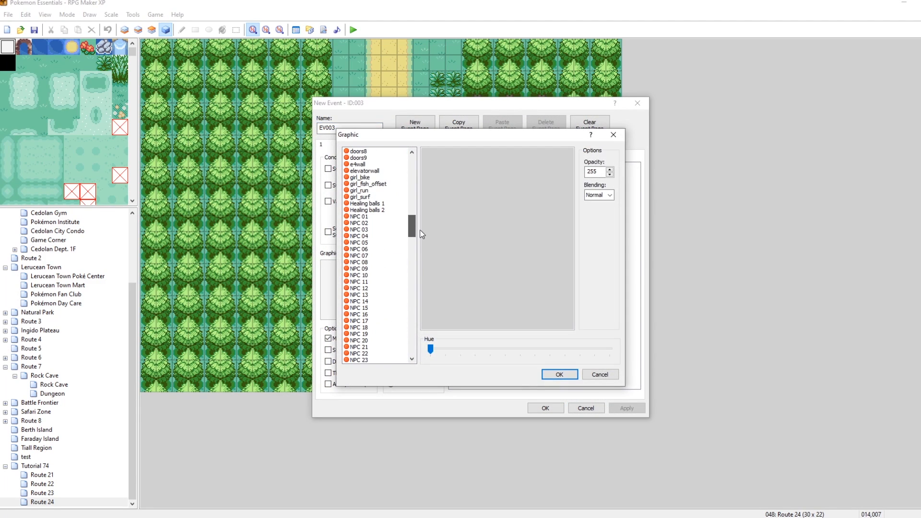
click(375, 275)
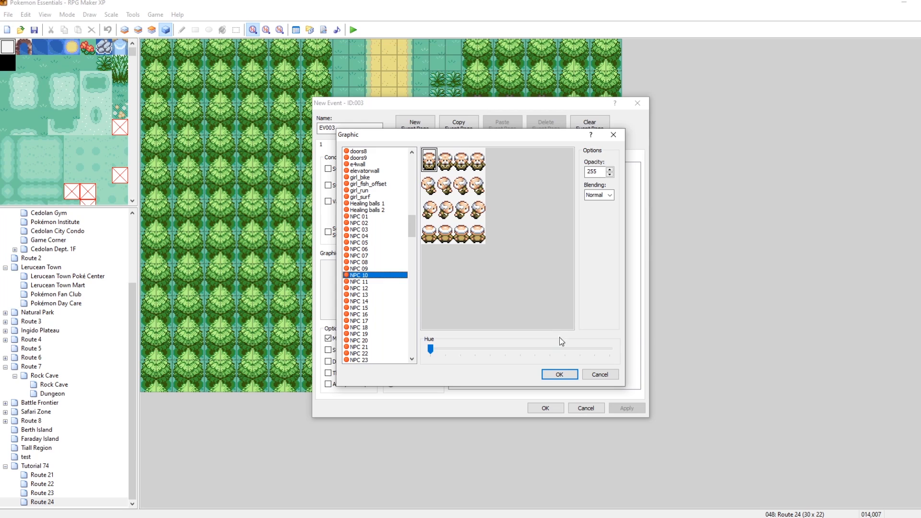
click(561, 375)
Add a Show Text command to the event reading "Turning switch 65 on!".
right_click(481, 178)
click(495, 175)
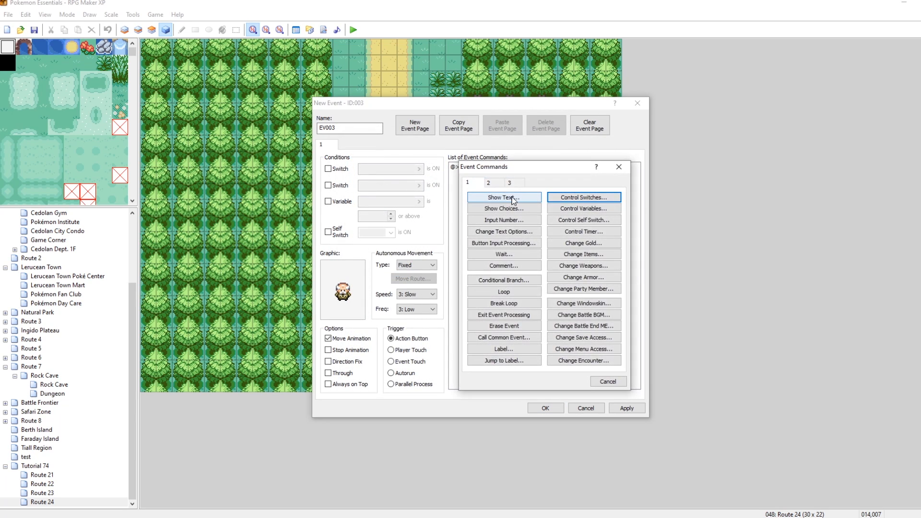
click(503, 197)
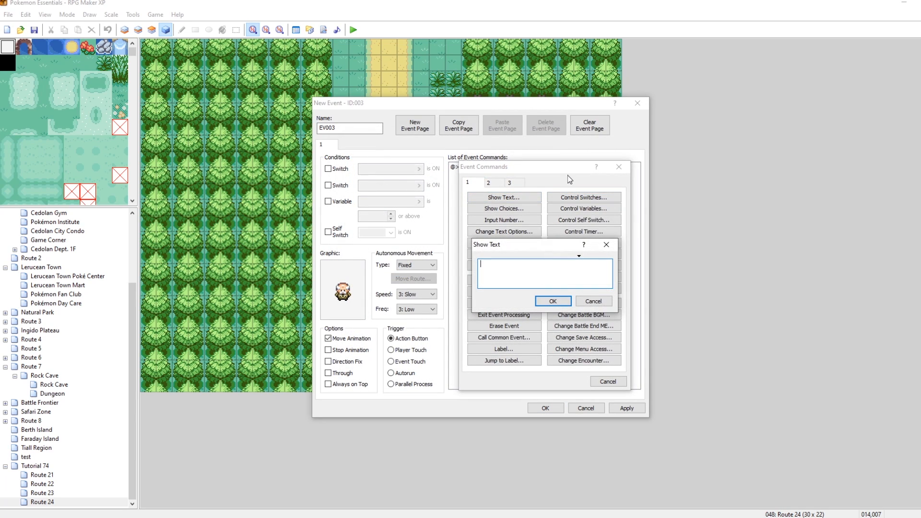
text(Turning switch 65 on!)
click(549, 301)
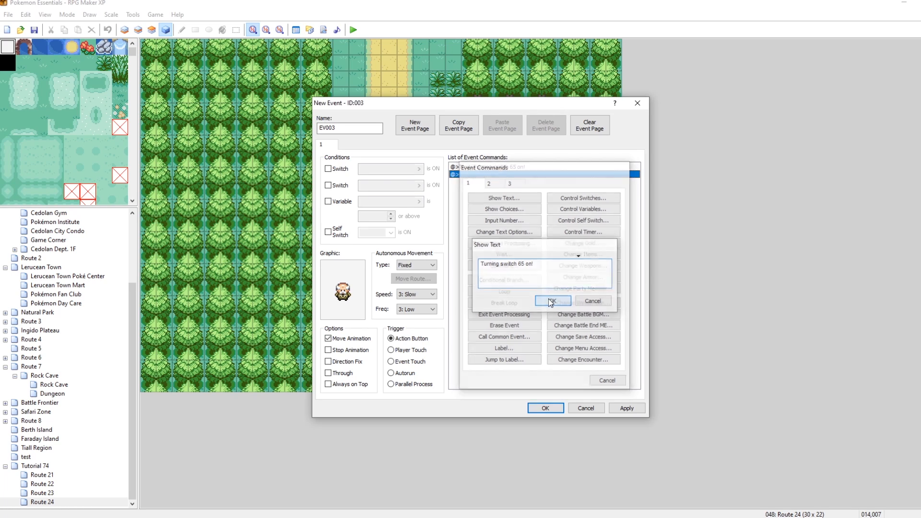
Add a Control Switches command turning switch 0065, named RoamingRaikou, ON, then apply and close the event.
double_click(514, 176)
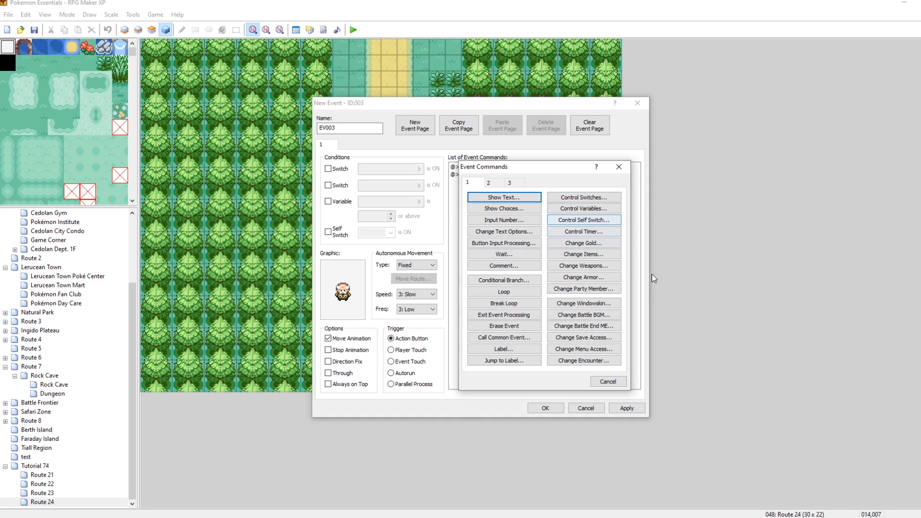
click(582, 197)
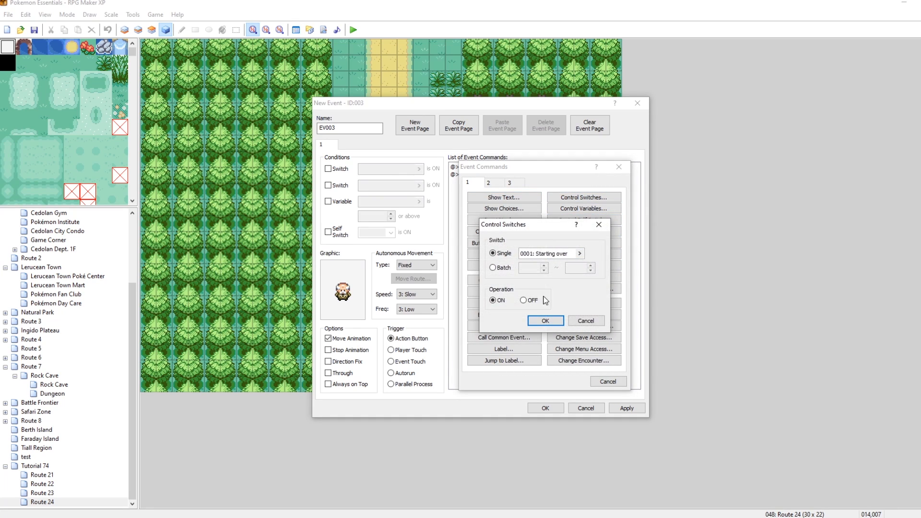
click(548, 254)
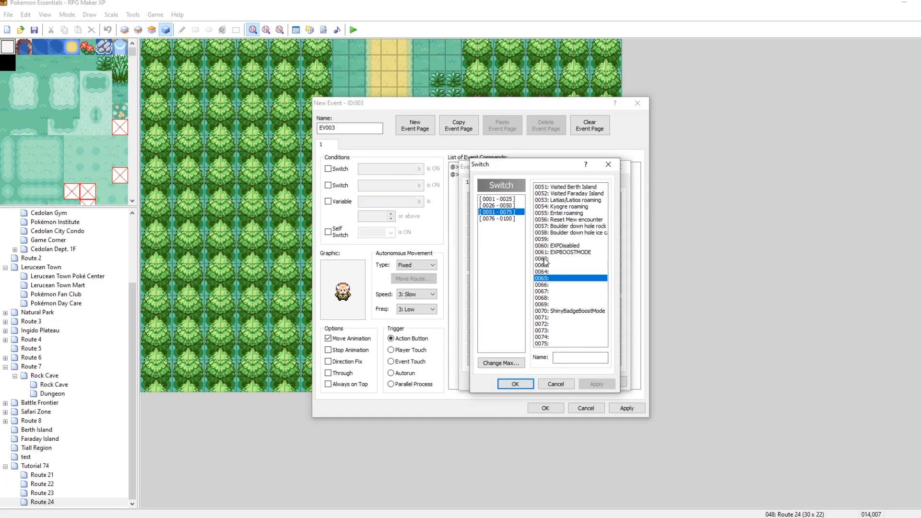
click(564, 358)
text(RoamingRaikou)
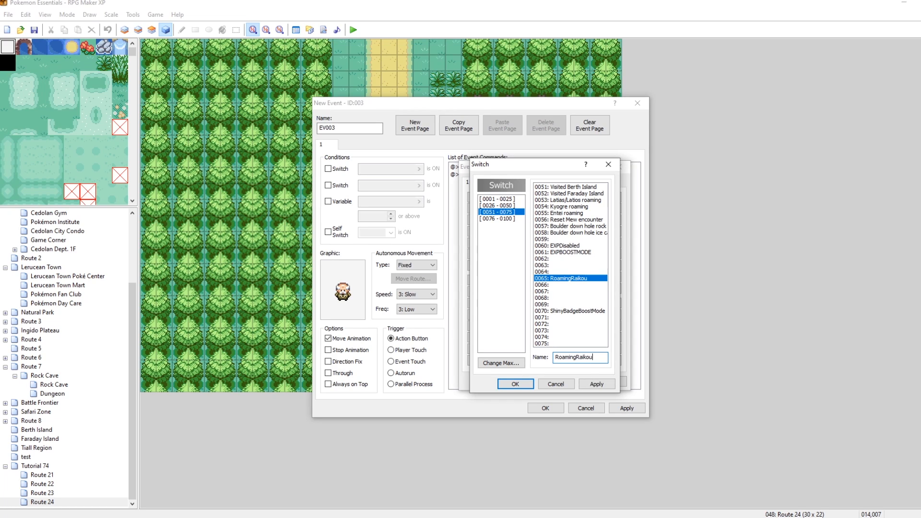
click(596, 384)
click(550, 384)
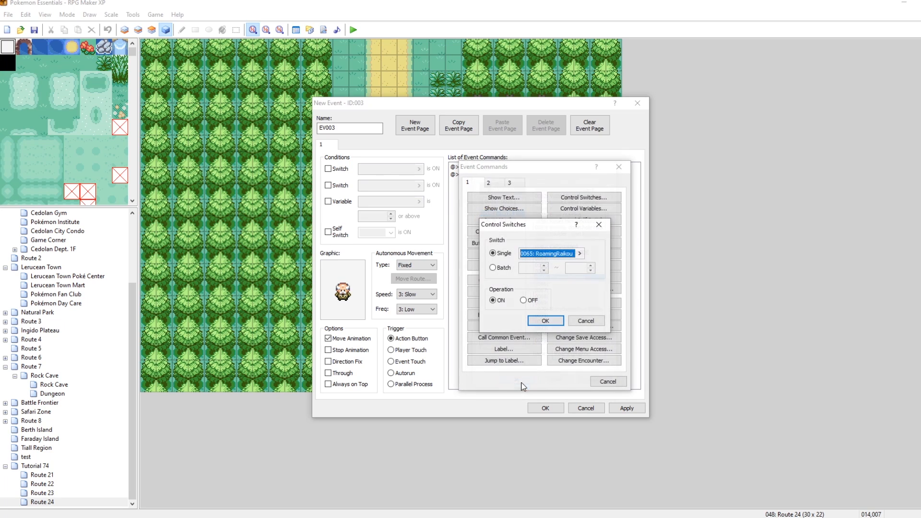
click(546, 321)
click(627, 409)
click(544, 408)
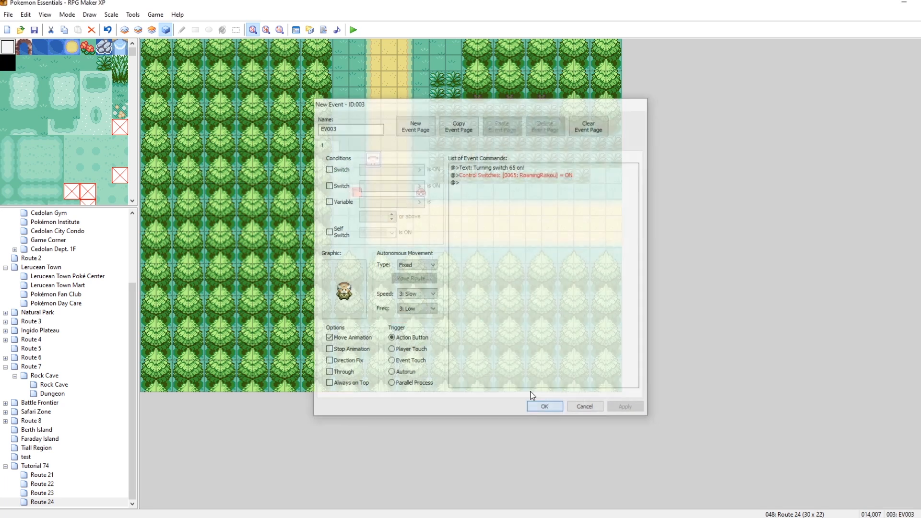
Move the event one tile left, place a copy on the original tile and shift the copy's graphic hue.
drag(379, 162, 365, 162)
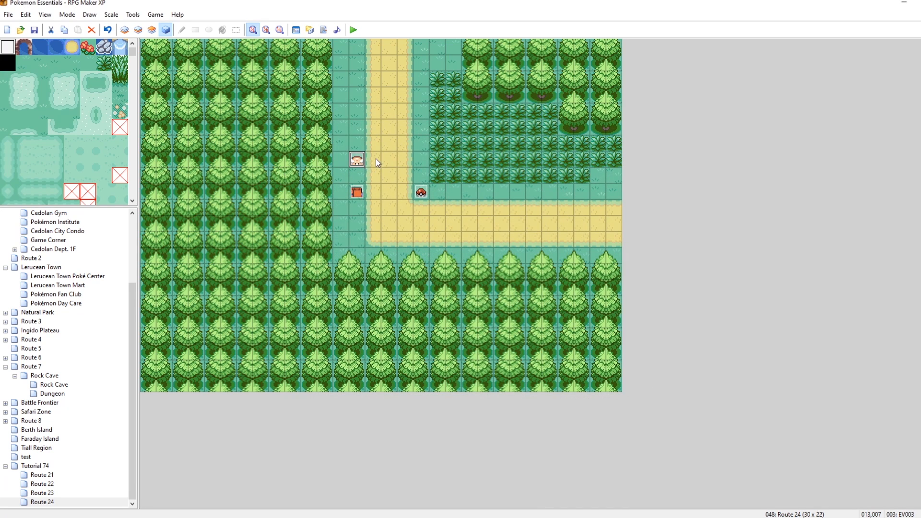
double_click(375, 162)
double_click(358, 300)
drag(431, 349, 490, 349)
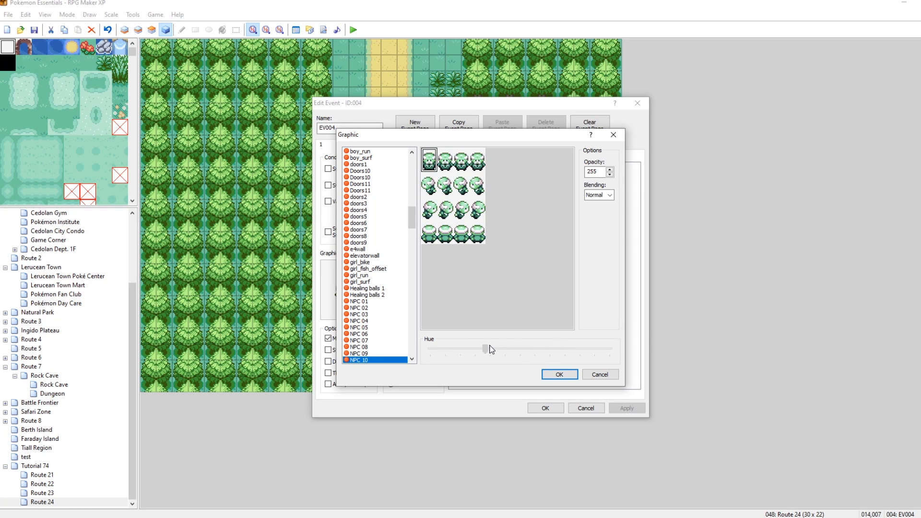
click(551, 375)
Edit the copy's message to read "Turning switch 65 off!".
click(494, 173)
right_click(499, 167)
click(528, 191)
key(BackSpace)
text(ff!)
click(553, 301)
click(542, 175)
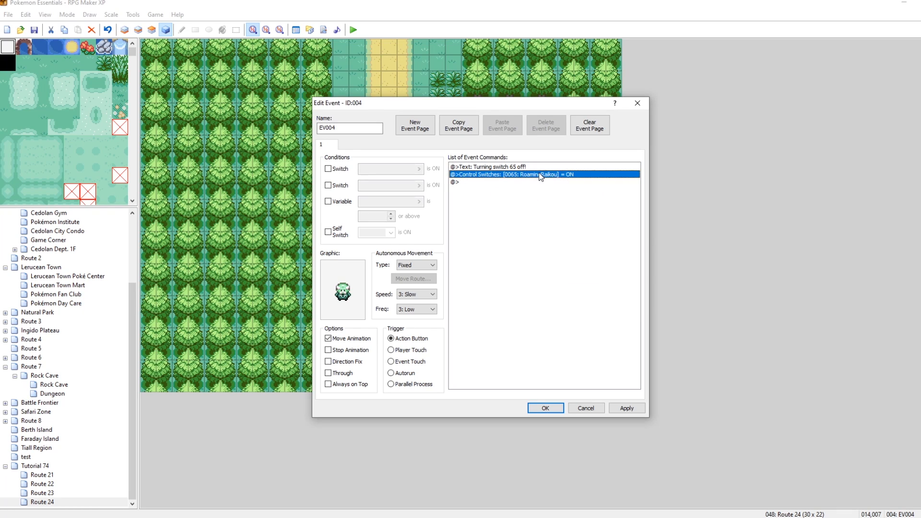
Change the copy's Control Switches command to turn RoamingRaikou OFF, then apply and close the event.
right_click(541, 176)
click(557, 187)
click(523, 300)
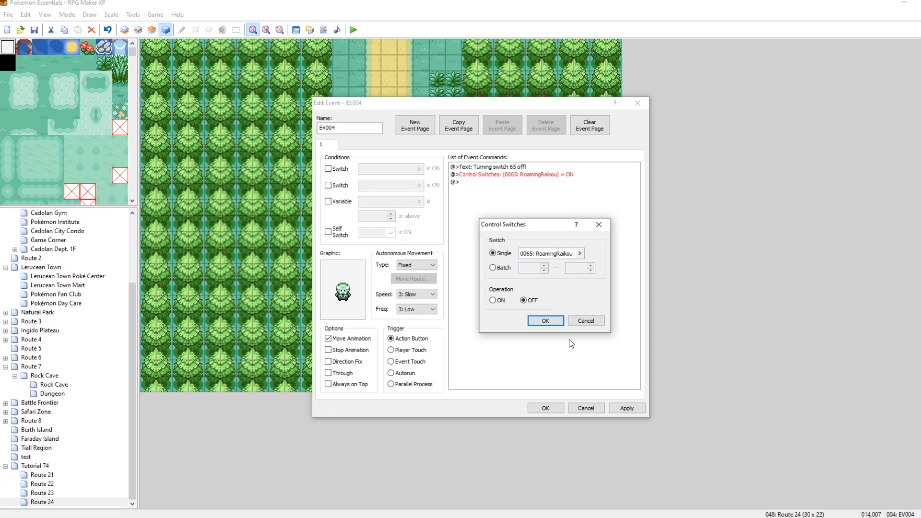
click(545, 320)
click(624, 408)
click(544, 408)
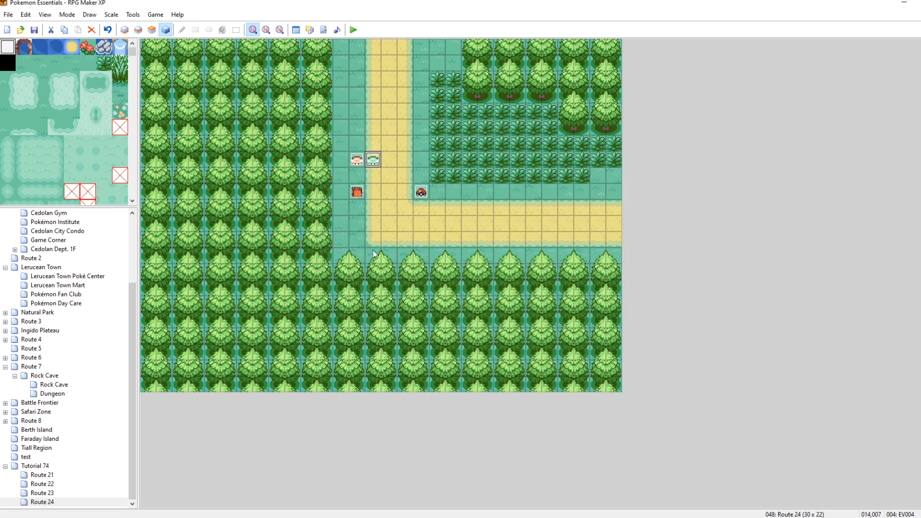
Move the switch-off event to the tile above the switch-on event.
drag(373, 159, 357, 143)
click(405, 143)
Start a playtest and talk to the NPC that turns switch 65 on.
click(353, 30)
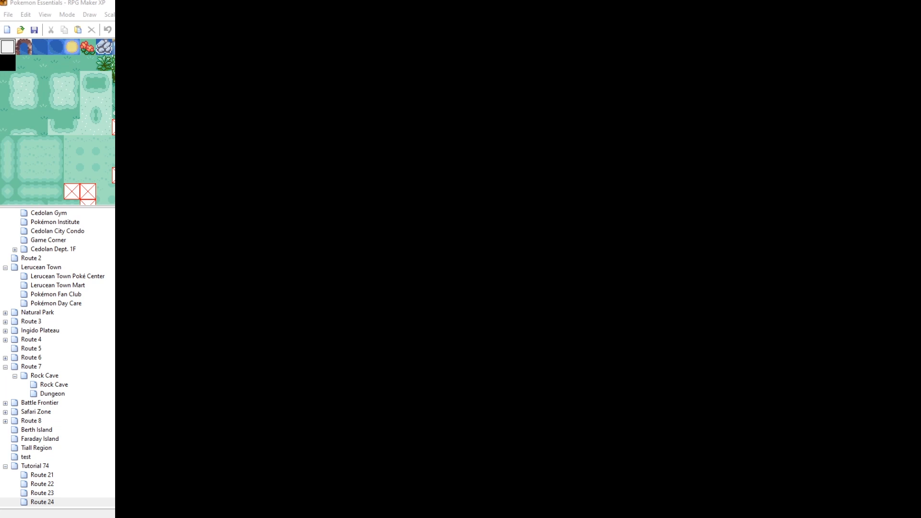
key(Return)
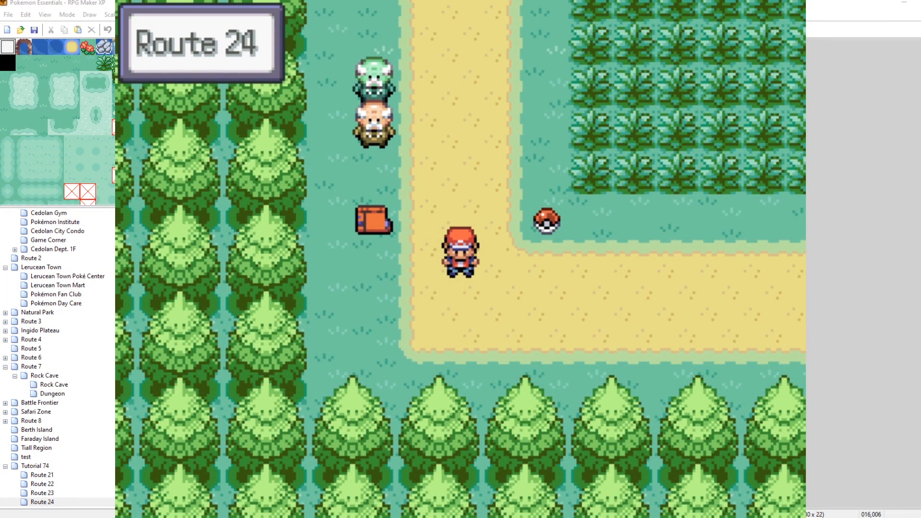
key(Down)
key(Up)
key(Left)
key(Return)
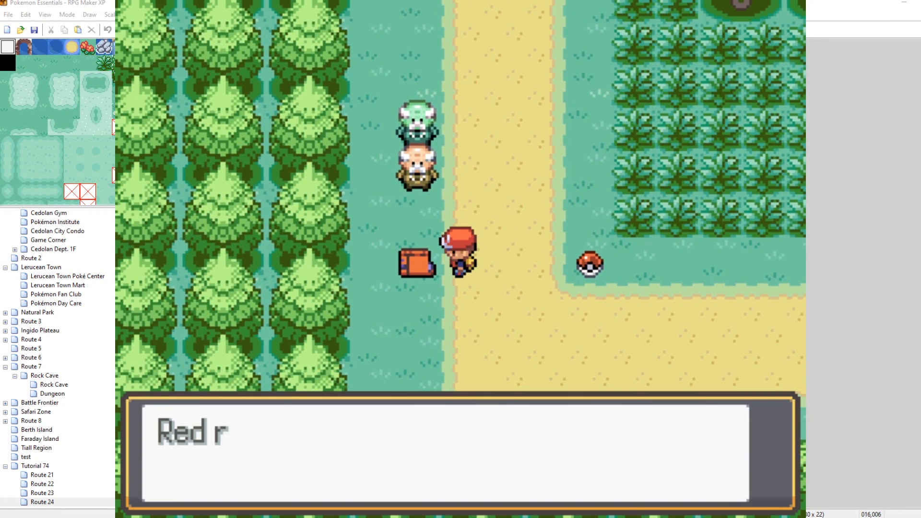
key(Return)
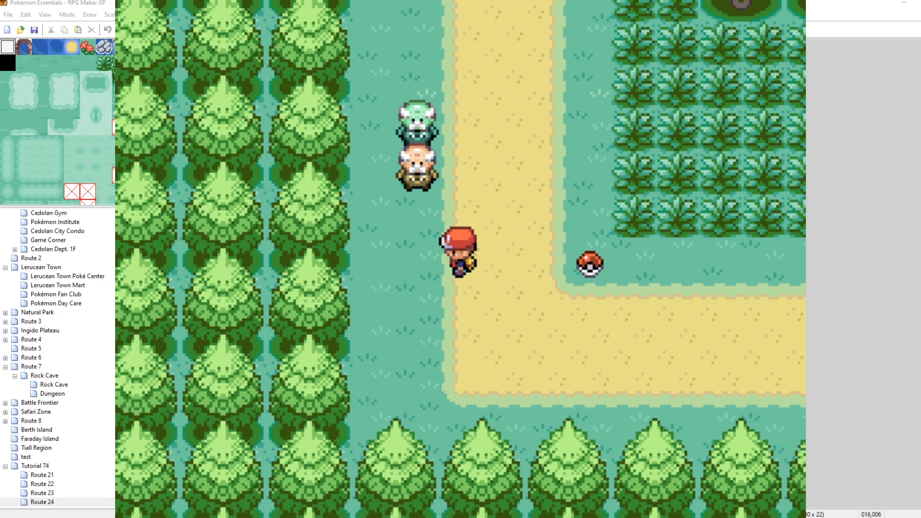
Pick up the Poké Ball on the route and decline to nickname the Charizard.
key(Right)
key(Return)
key(Return)
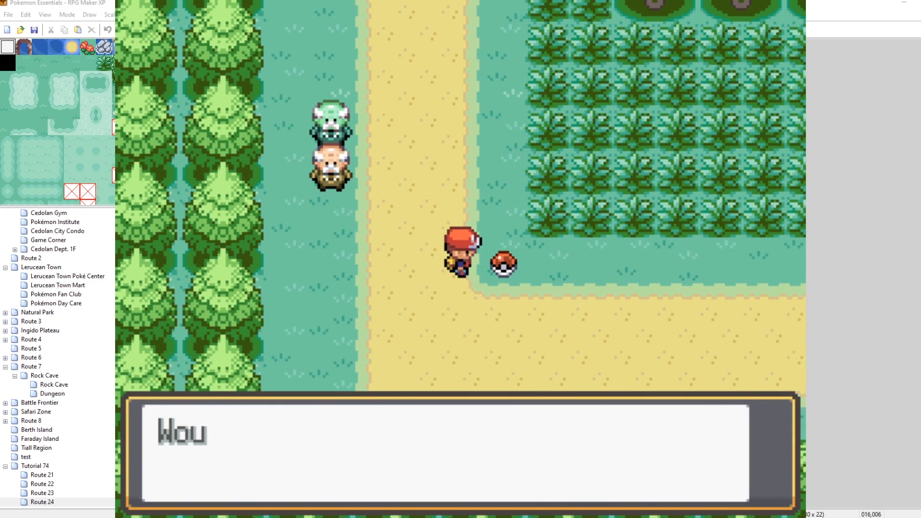
key(Down)
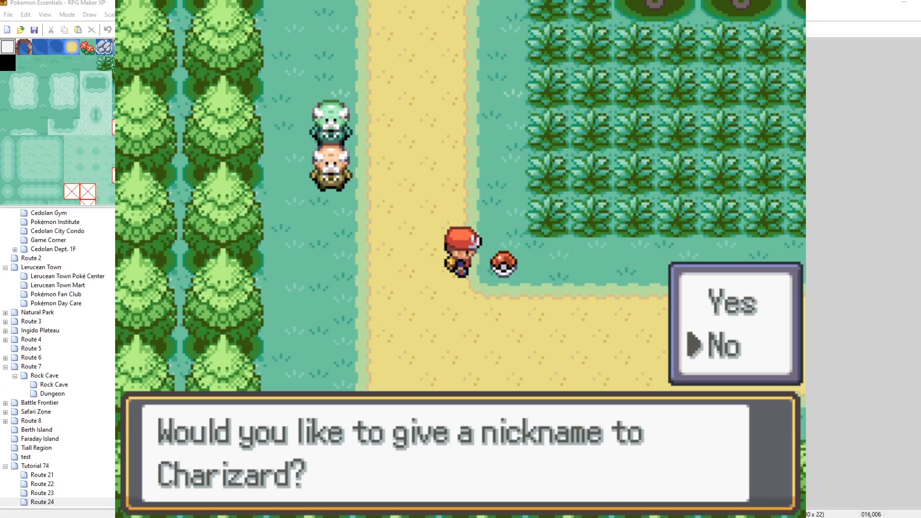
key(Return)
Open the in-game menu to check the party, then return to the map.
key(Left)
key(Escape)
key(Return)
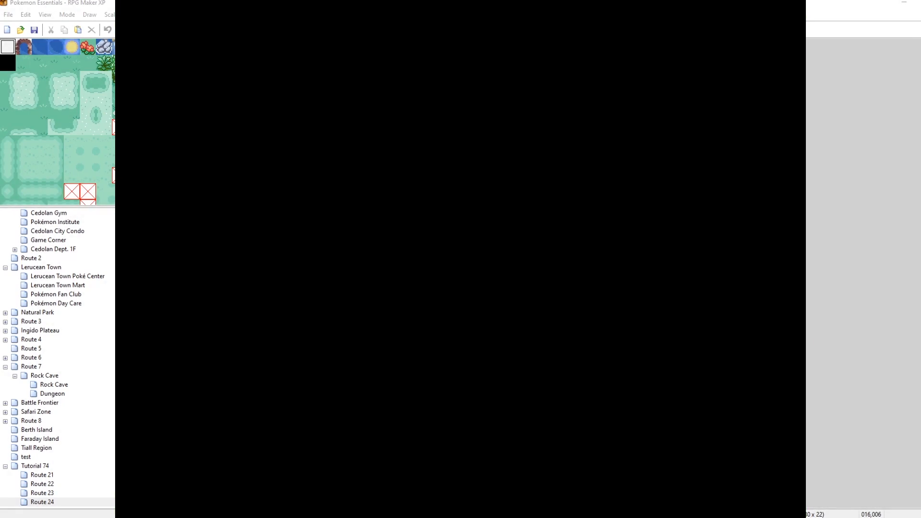
key(Escape)
key(Down)
key(Return)
key(Escape)
key(Escape)
Walk back to the switch-on NPC and talk to it again.
key(Up)
key(Up)
key(Left)
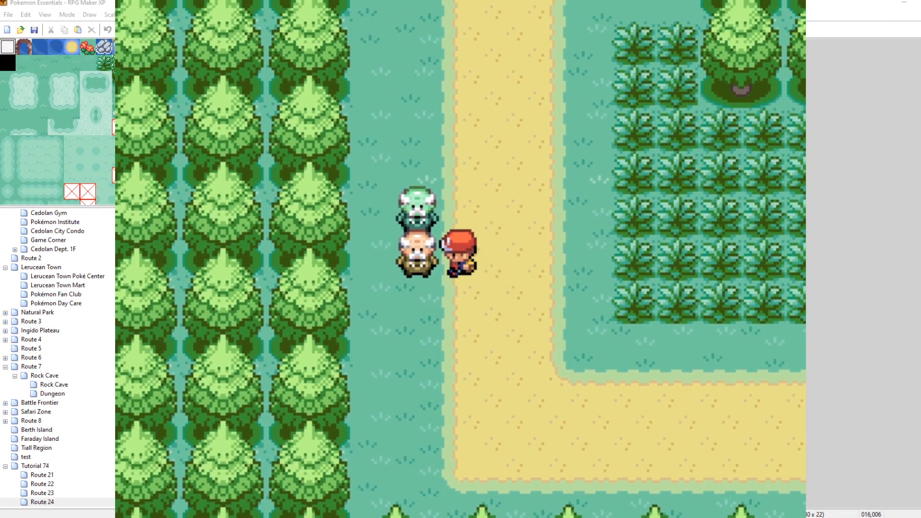
key(Return)
key(Return)
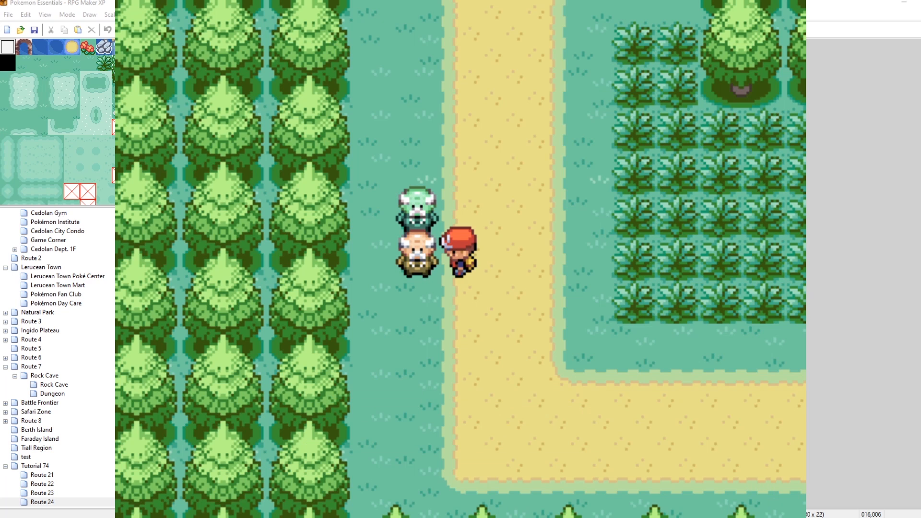
Walk north along Route 24 away from the two NPCs.
key(Right)
key(Down)
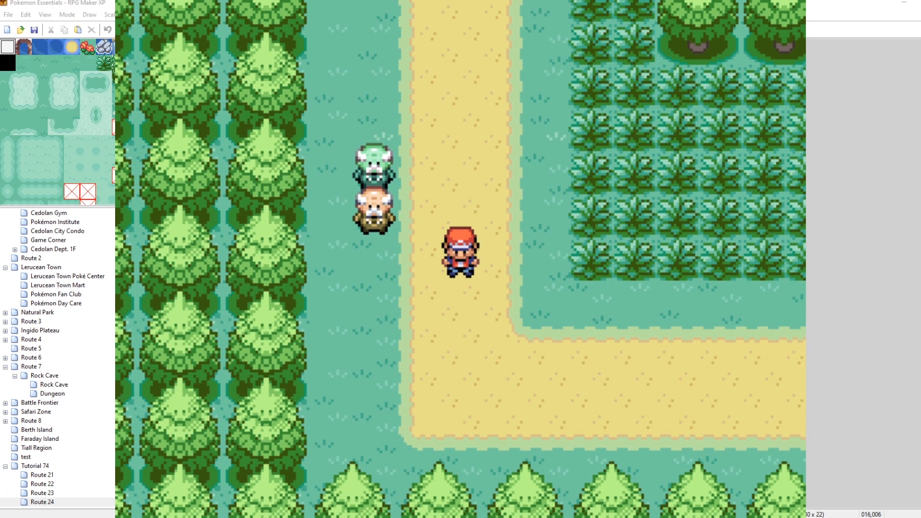
key(Up)
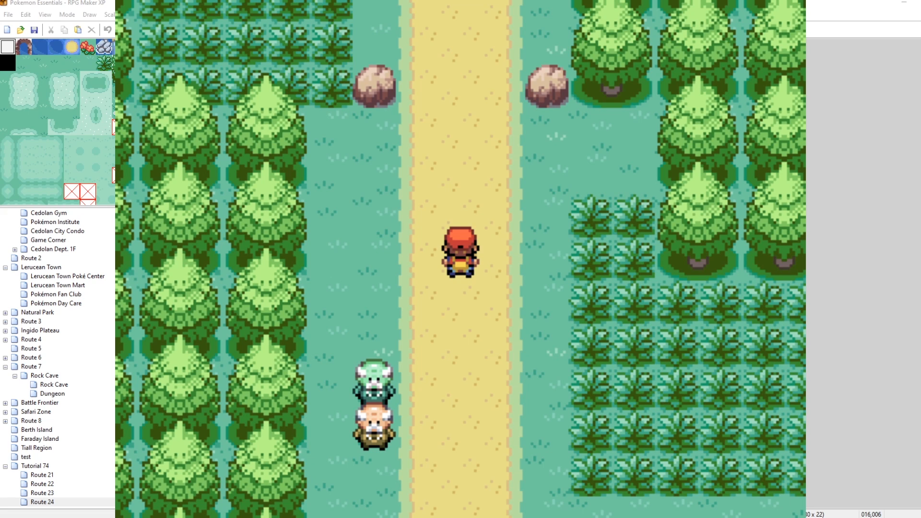
Open the debug menu's Roaming Pokémon editor under Battle options.
key(F9)
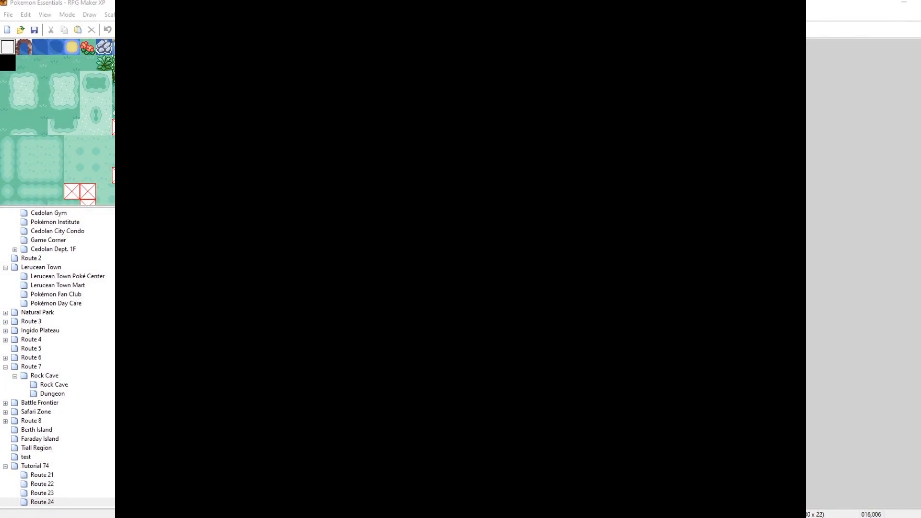
key(Down)
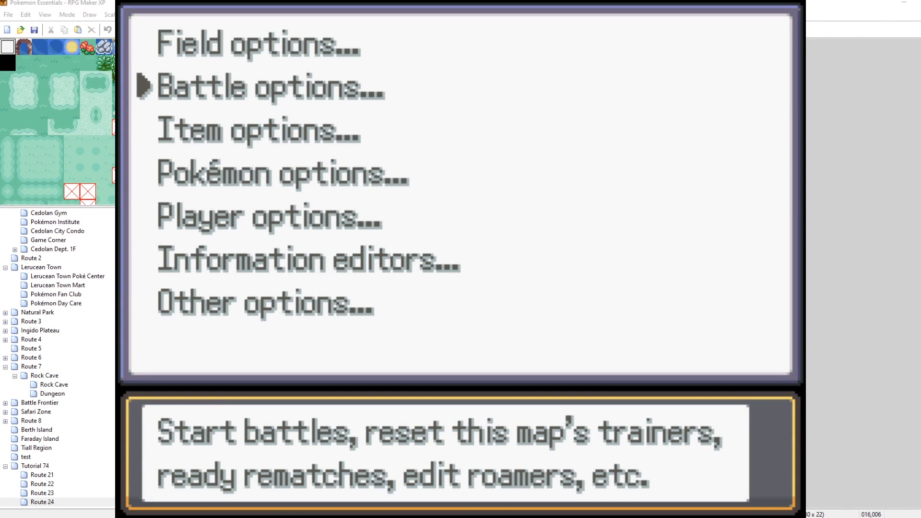
key(Return)
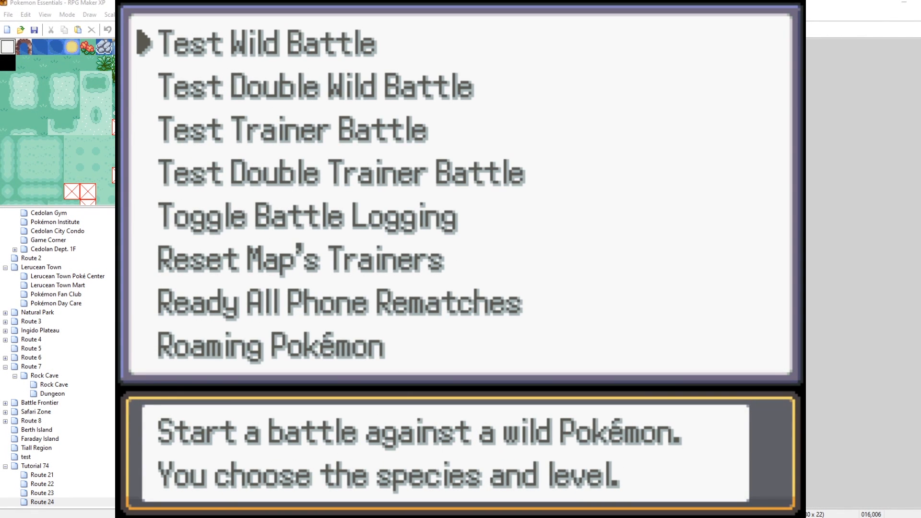
key(Up)
key(Return)
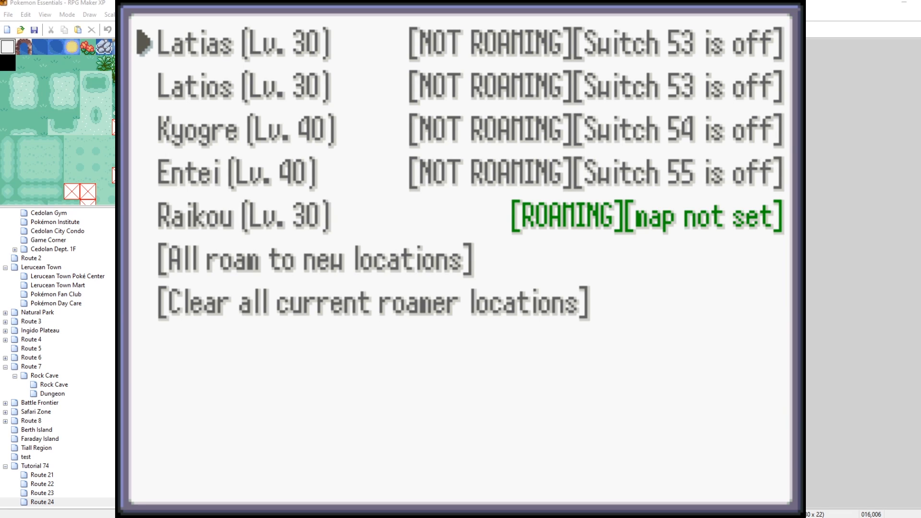
Cycle the roaming statuses of Latias, Latios, Kyogre and Entei until all four are roaming.
key(Return)
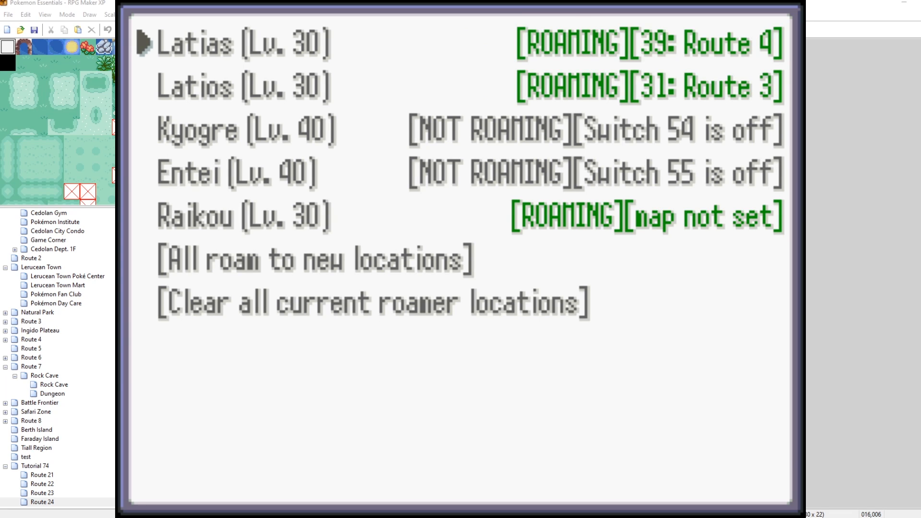
key(Return)
key(Return)
key(Return)
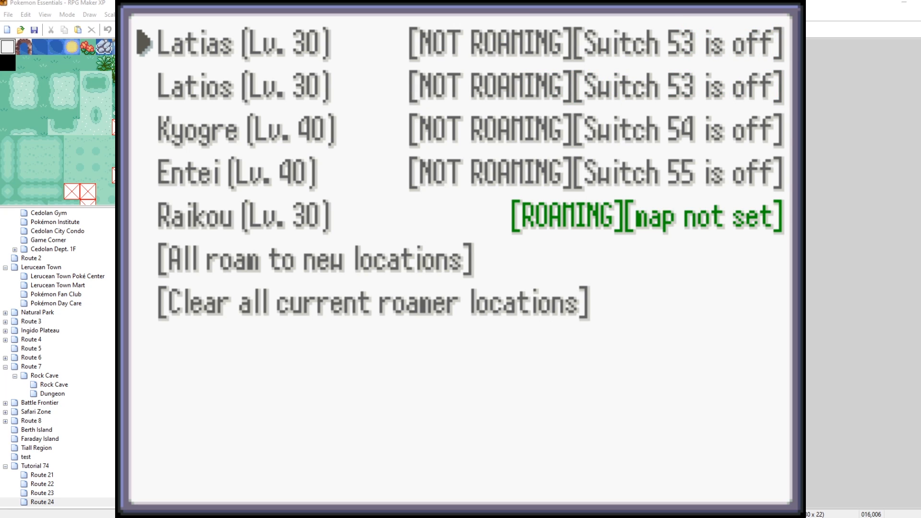
key(Return)
key(Down)
key(Return)
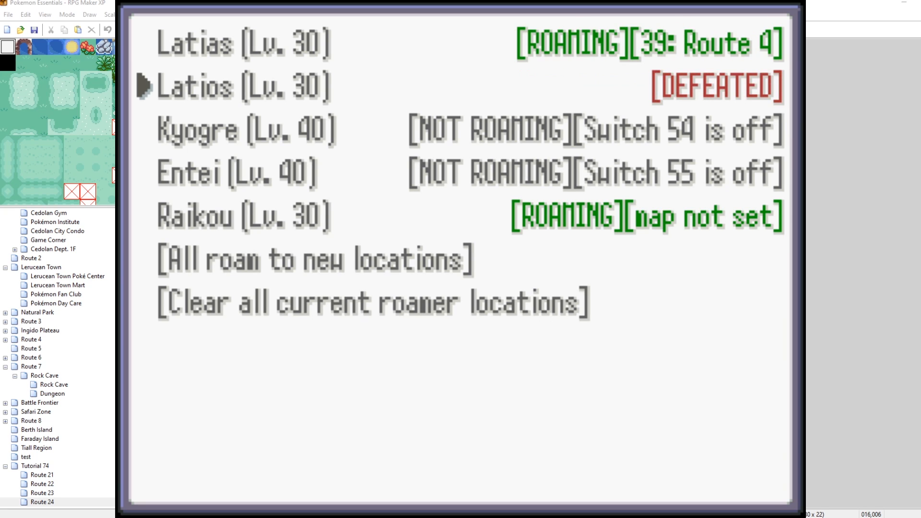
key(Up)
key(Return)
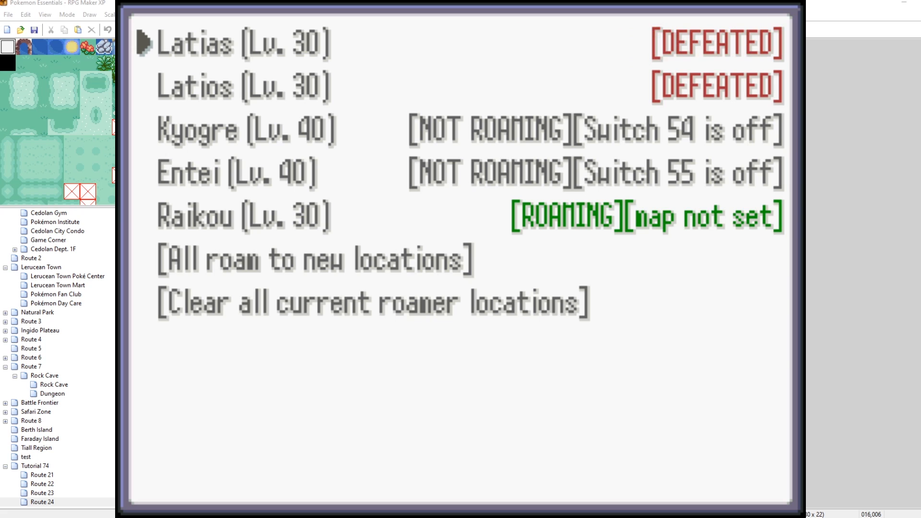
key(Return)
key(Down)
key(Return)
key(Return)
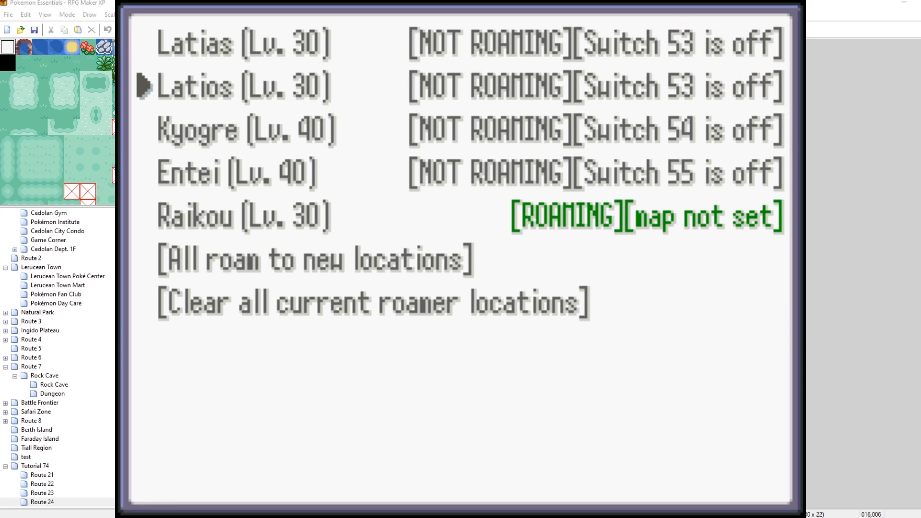
key(Up)
key(Down)
key(Down)
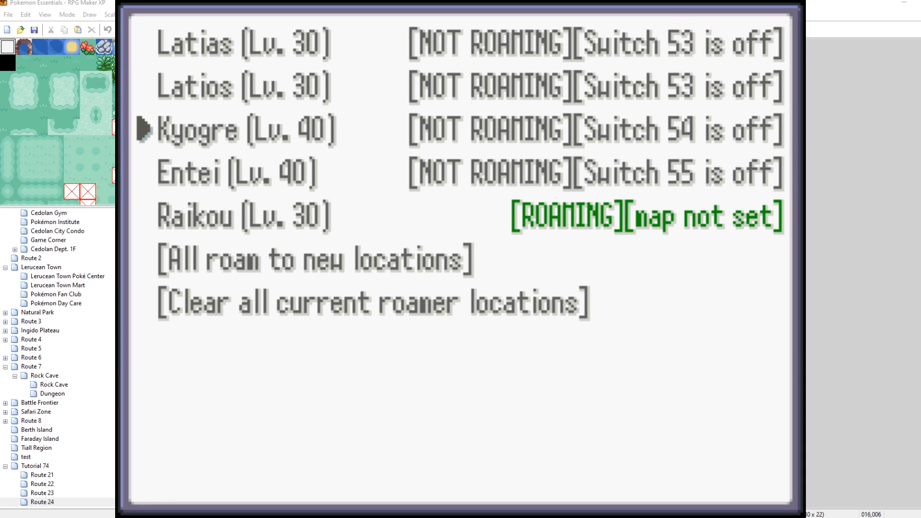
key(Return)
key(Return)
key(Return)
key(Return)
key(Return)
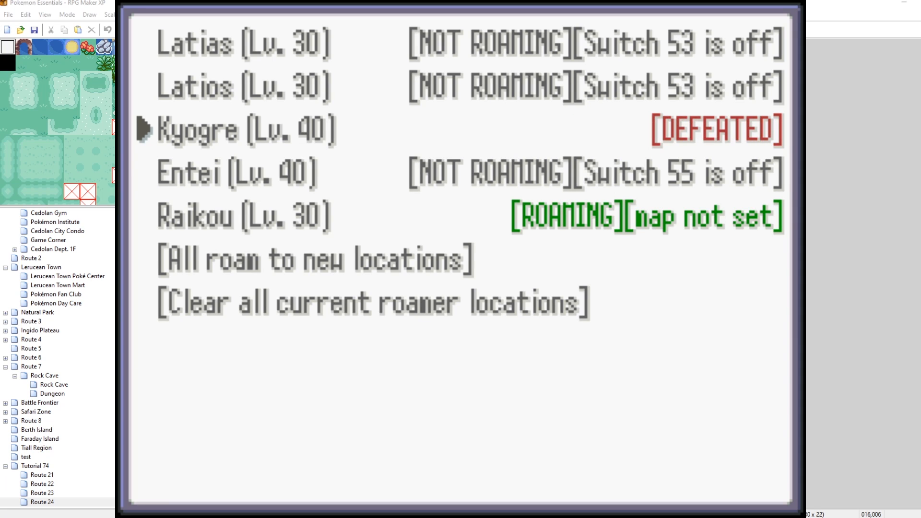
key(Up)
key(Return)
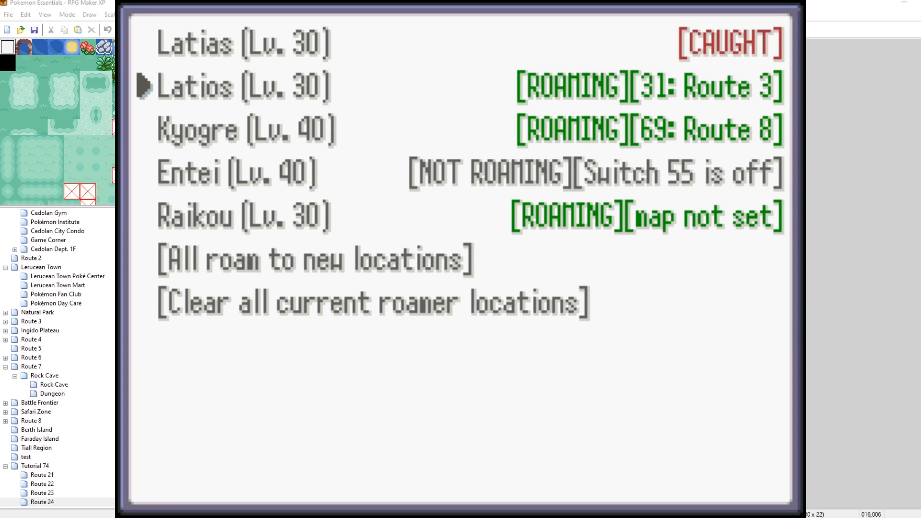
key(Up)
key(Return)
key(Return)
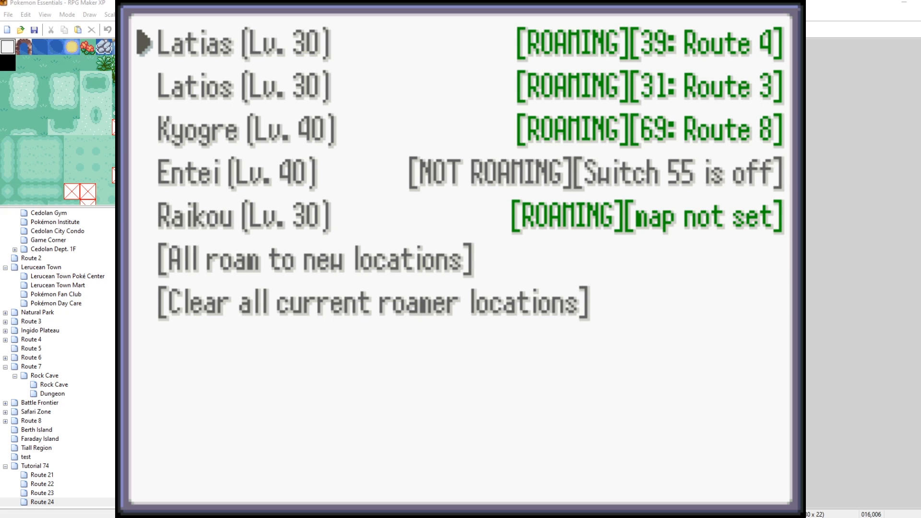
key(Down)
key(Down)
key(Down)
key(Return)
Send all roamers to new locations several times, then close the debug menus.
key(Down)
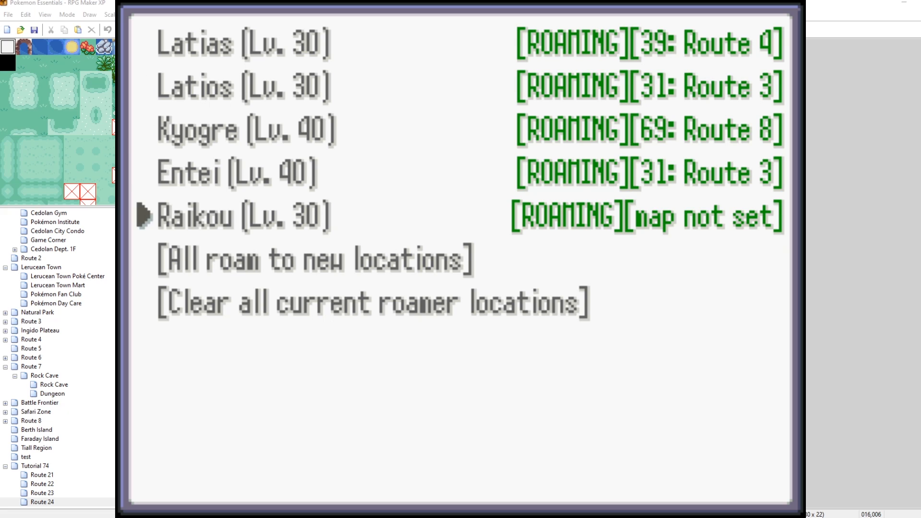
key(Down)
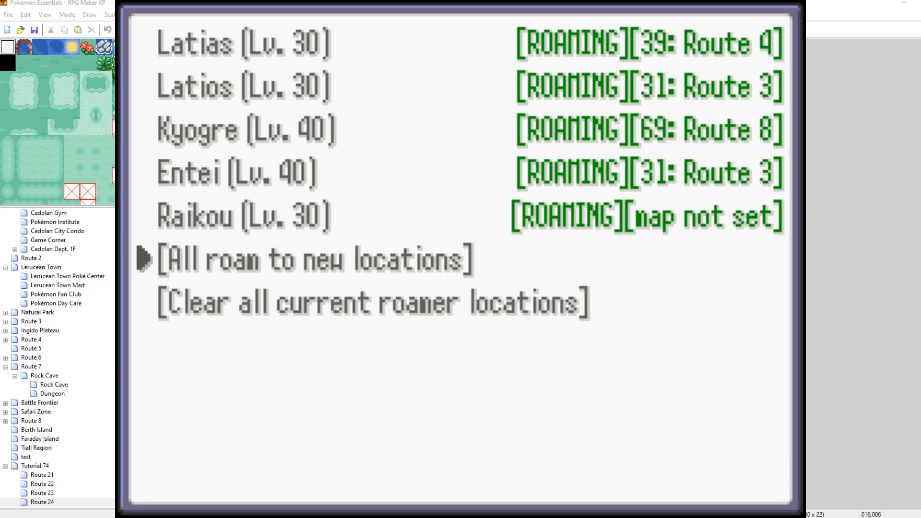
key(Return)
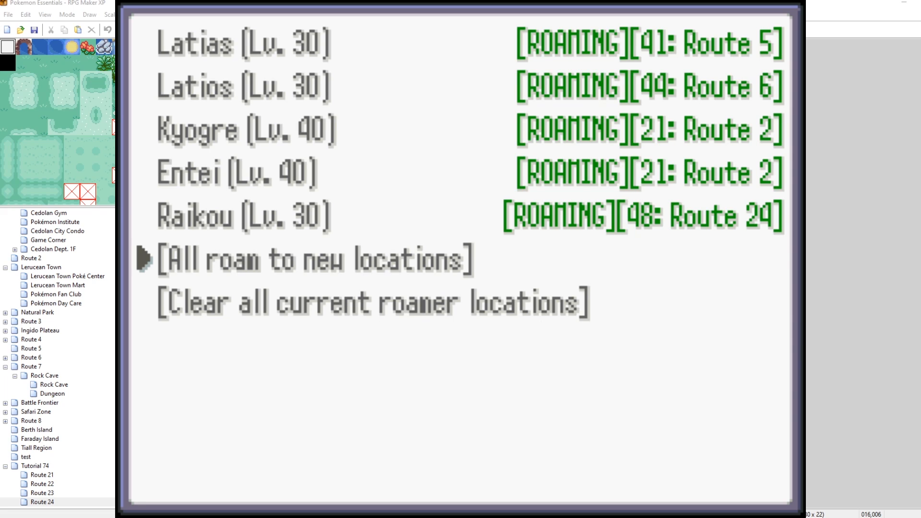
key(Return)
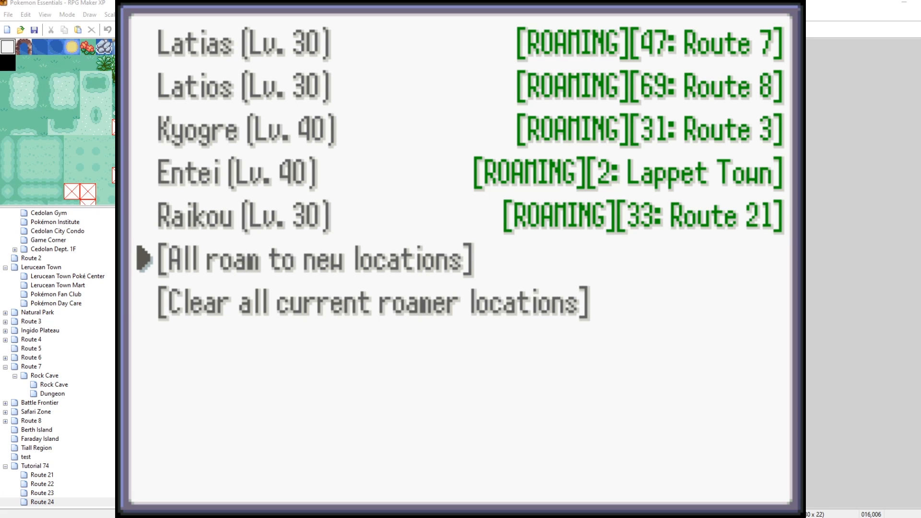
key(Return)
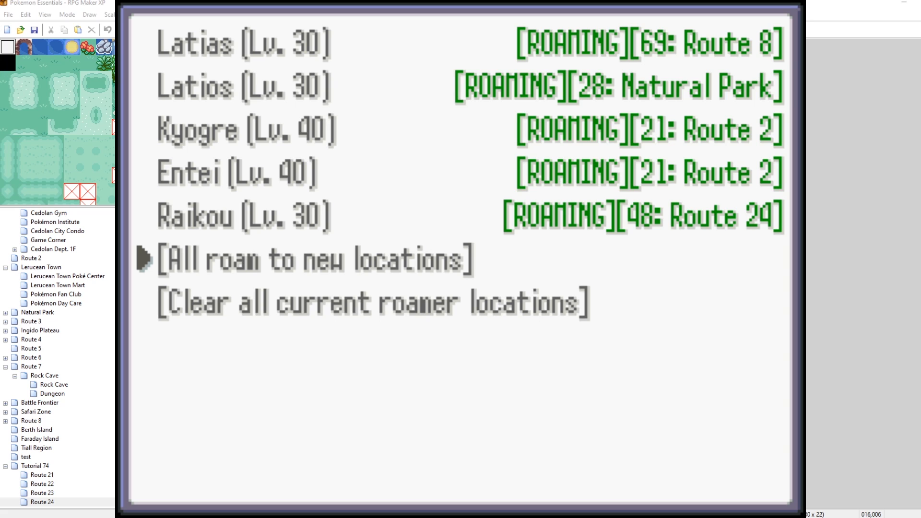
key(Return)
key(Return)
key(Return)
key(Return)
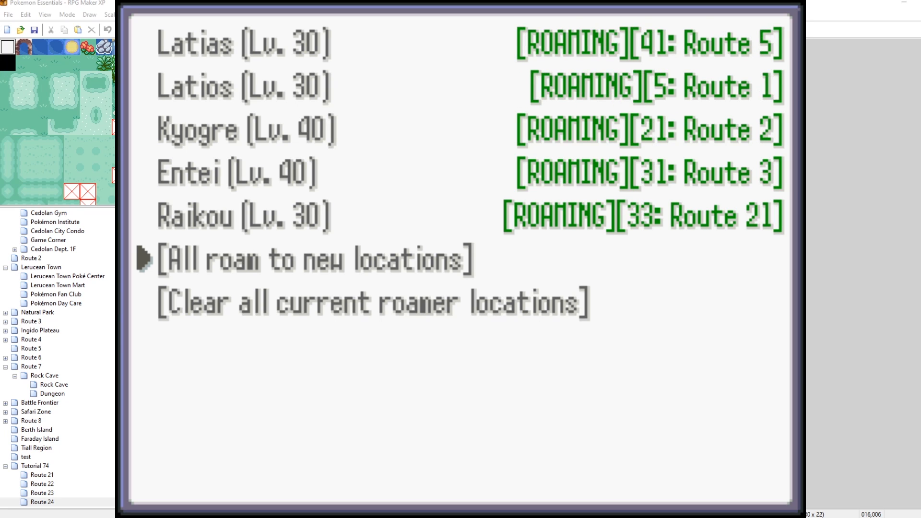
key(Escape)
key(Escape)
key(Escape)
Reopen the Roaming Pokémon editor to check Raikou's current map, then close it.
key(Up)
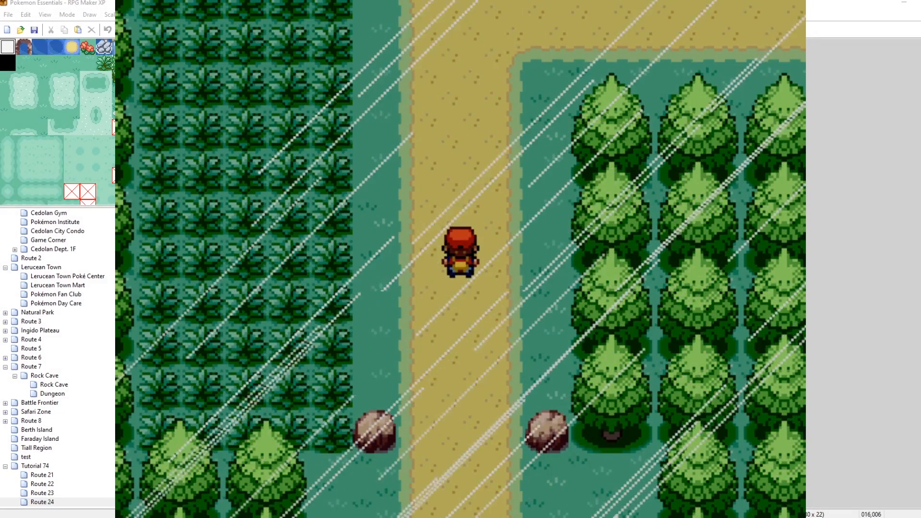
key(F9)
key(Up)
key(Down)
key(Down)
key(Return)
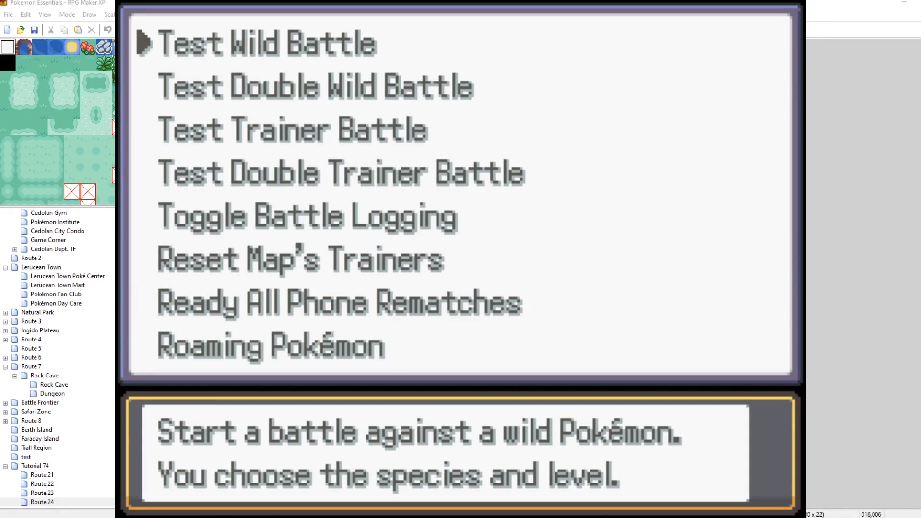
key(Up)
key(Return)
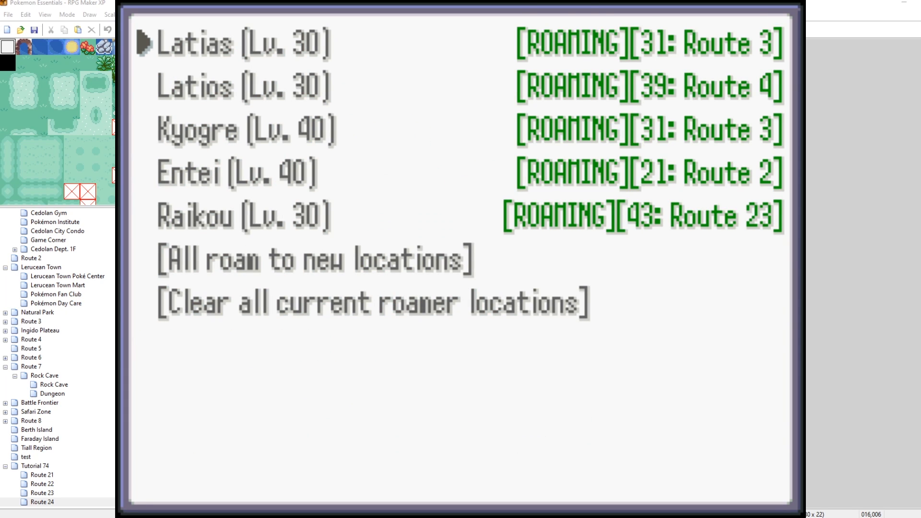
key(Escape)
key(Escape)
key(Escape)
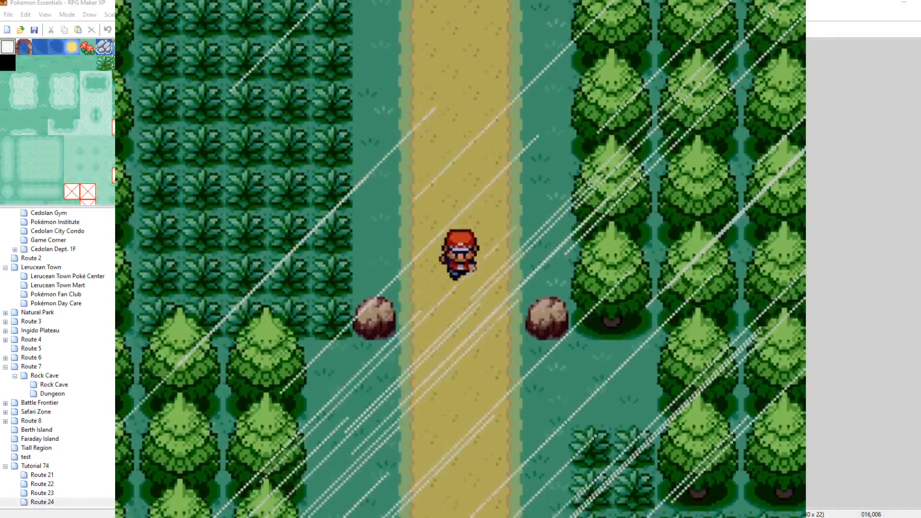
key(Down)
key(Escape)
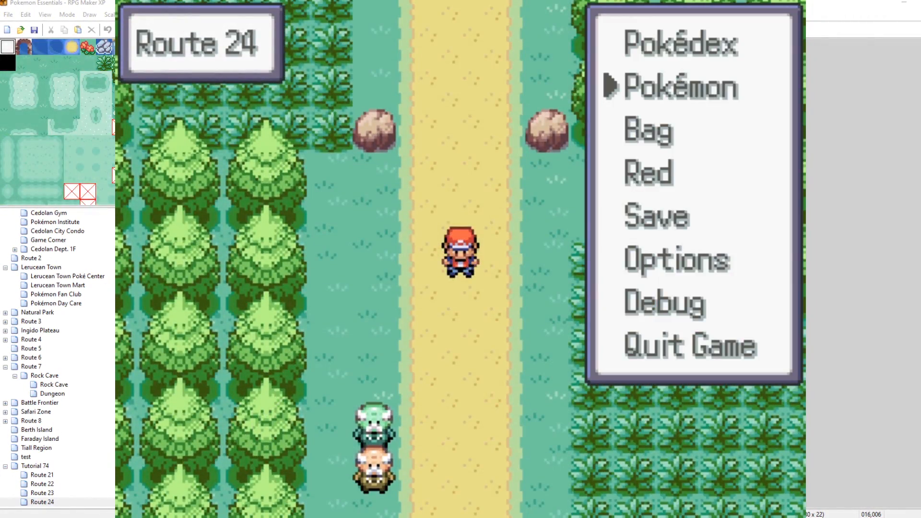
key(Escape)
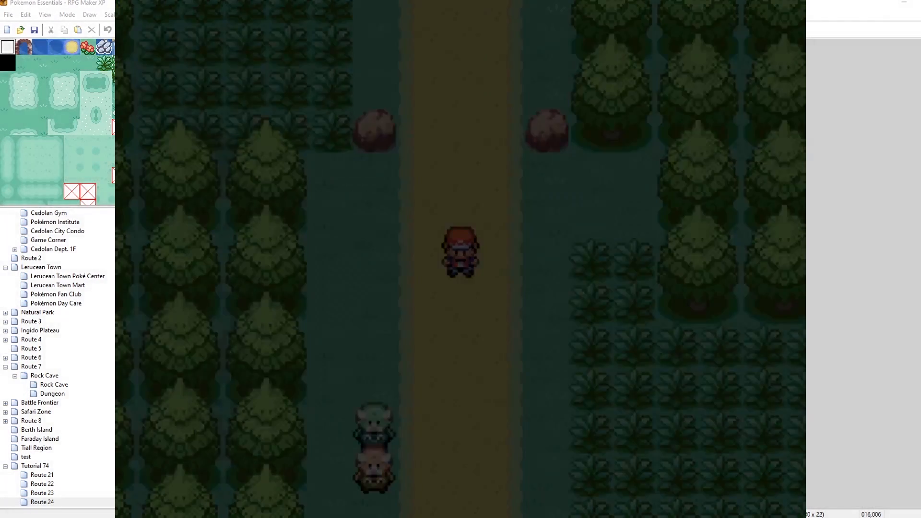
Reopen the Roaming Pokémon editor, send all roamers to new locations twice, and close the menus.
key(Up)
key(Down)
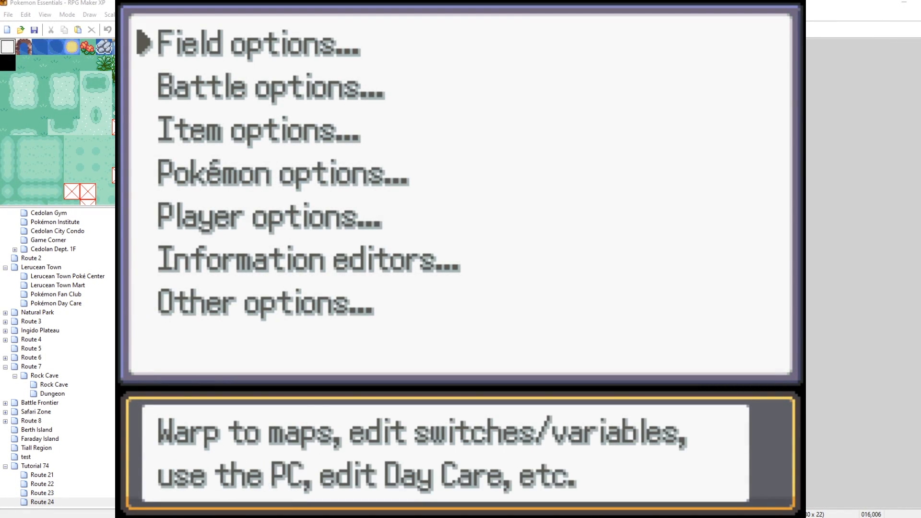
key(Down)
key(Return)
key(Up)
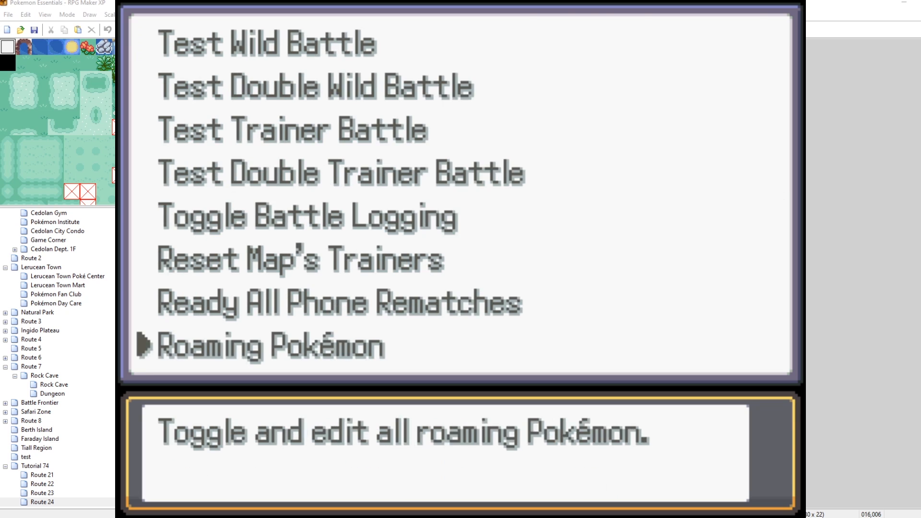
key(Return)
key(Up)
key(Up)
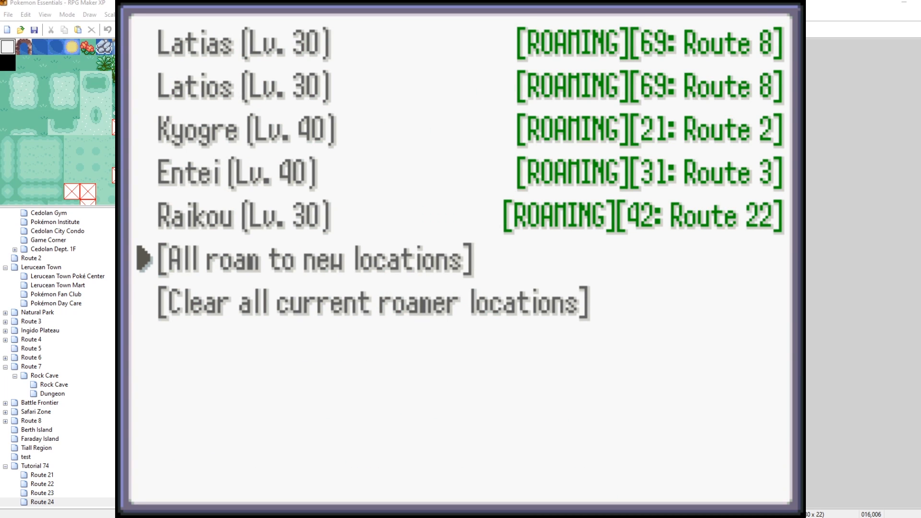
key(Return)
key(Return)
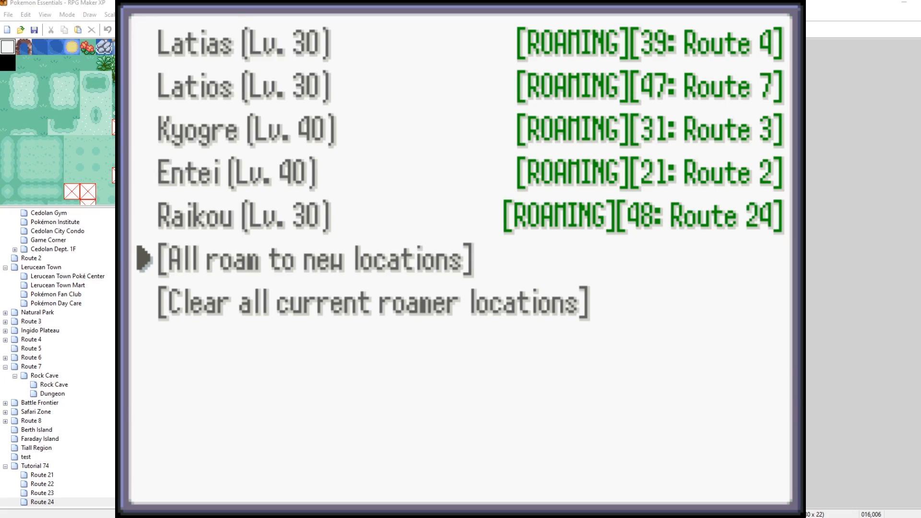
key(Escape)
key(Escape)
key(Escape)
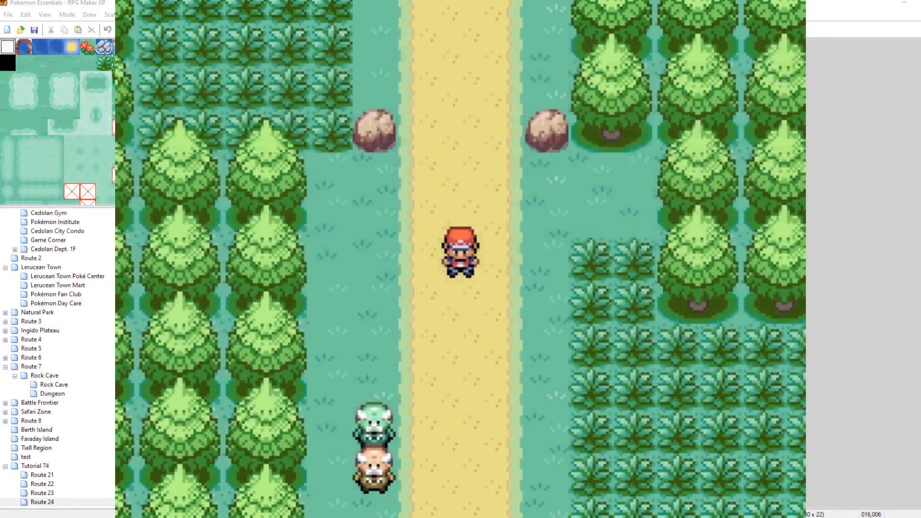
Walk south down Route 24 and step into the tall grass.
key(Down)
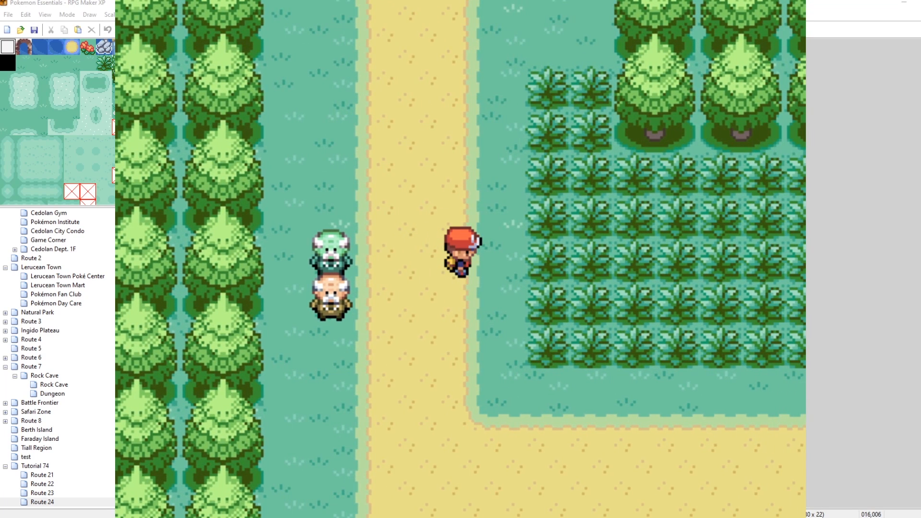
key(Down)
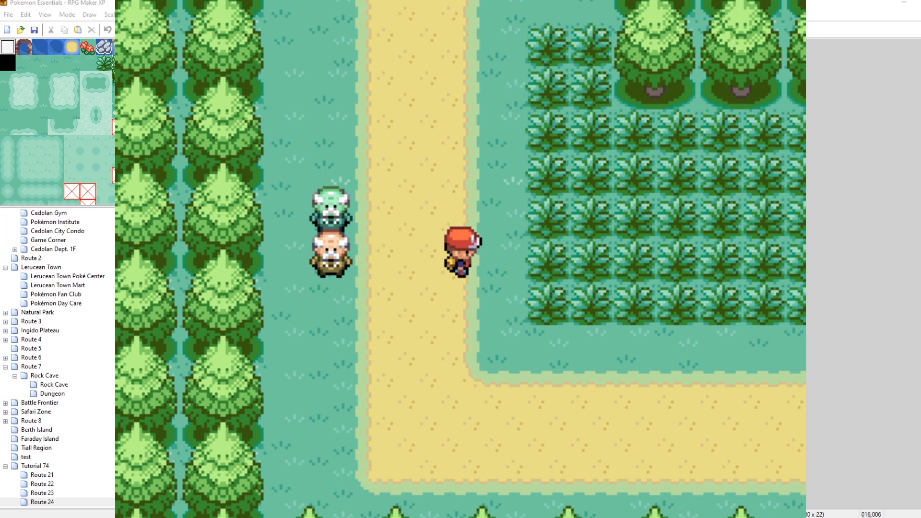
key(Right)
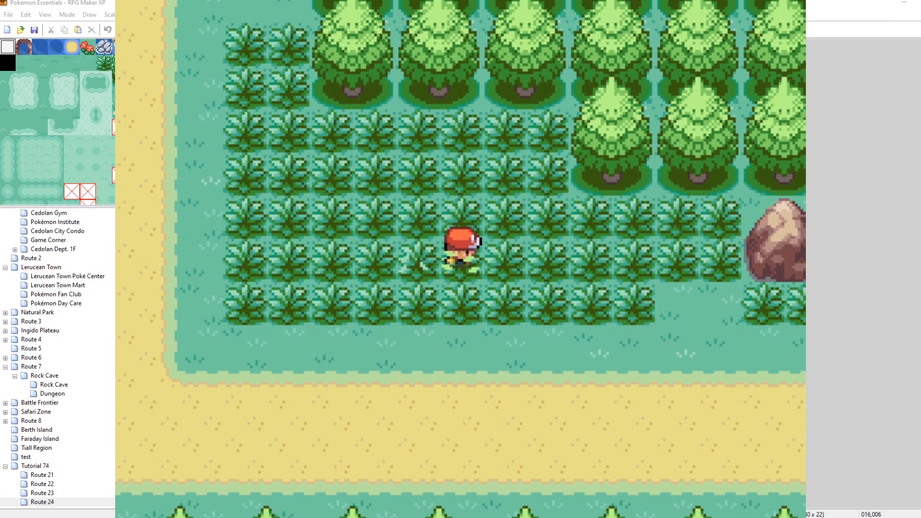
Roam the Route 24 tall grass, fleeing wild Bulbasaur battles, until Raikou is encountered.
key(Left)
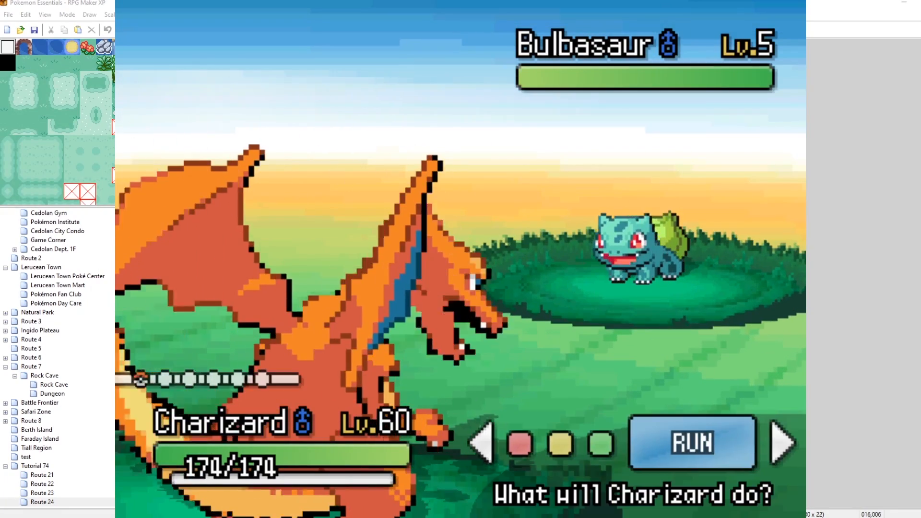
key(Return)
key(Right)
key(Right)
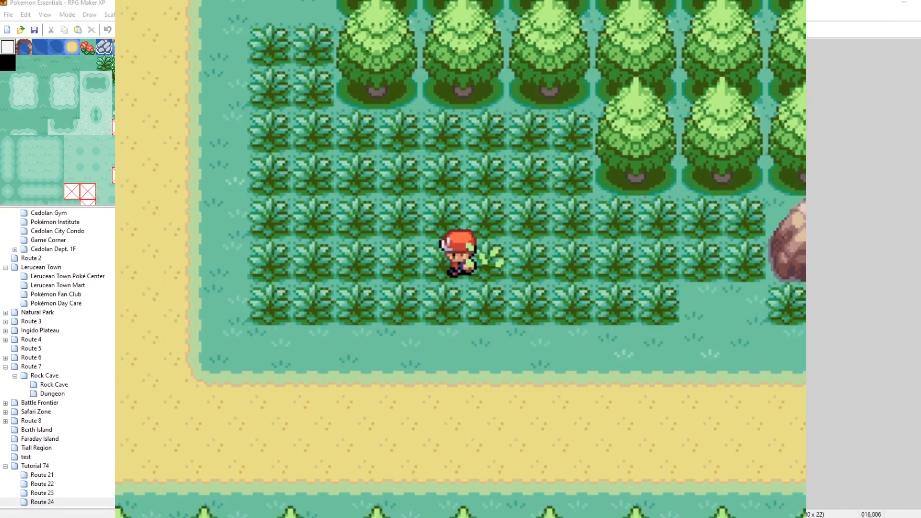
key(Return)
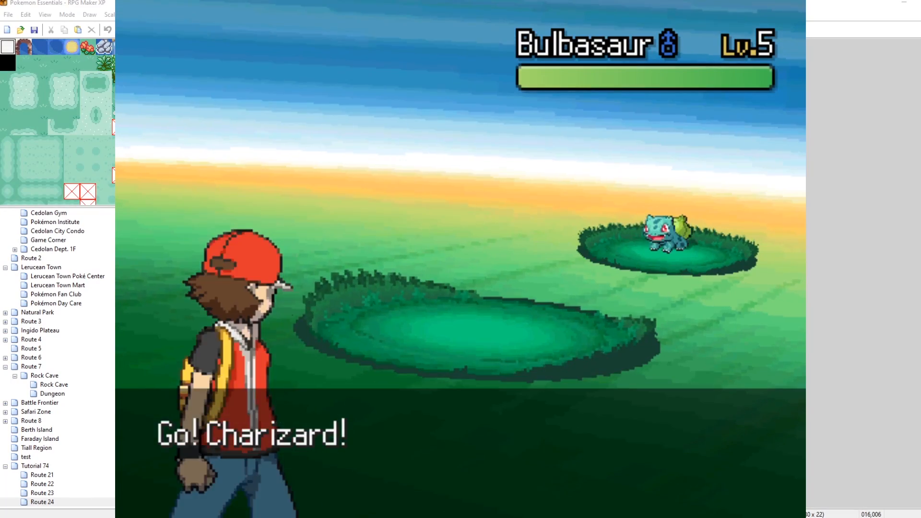
key(Left)
key(Left)
key(Left)
key(Up)
key(Up)
key(Up)
key(Right)
key(Right)
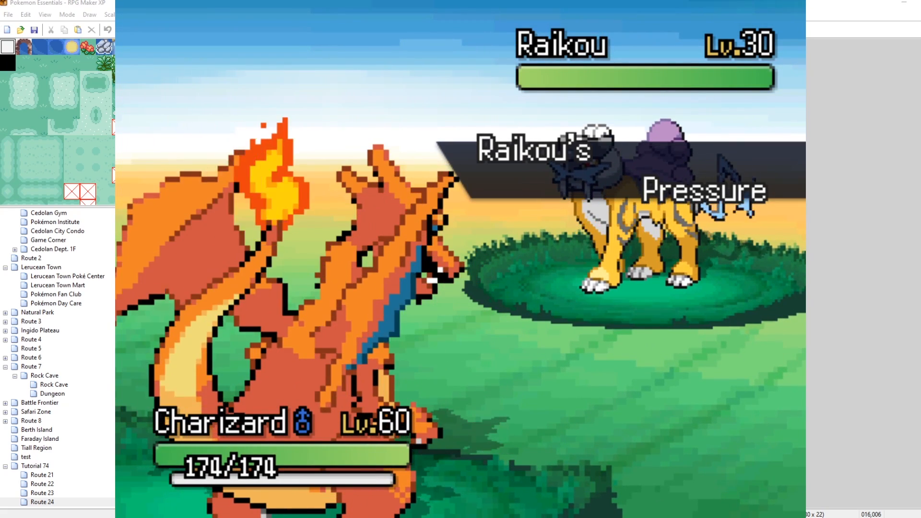
Open Charizard's move list against Raikou, back out, and run from the battle.
key(Return)
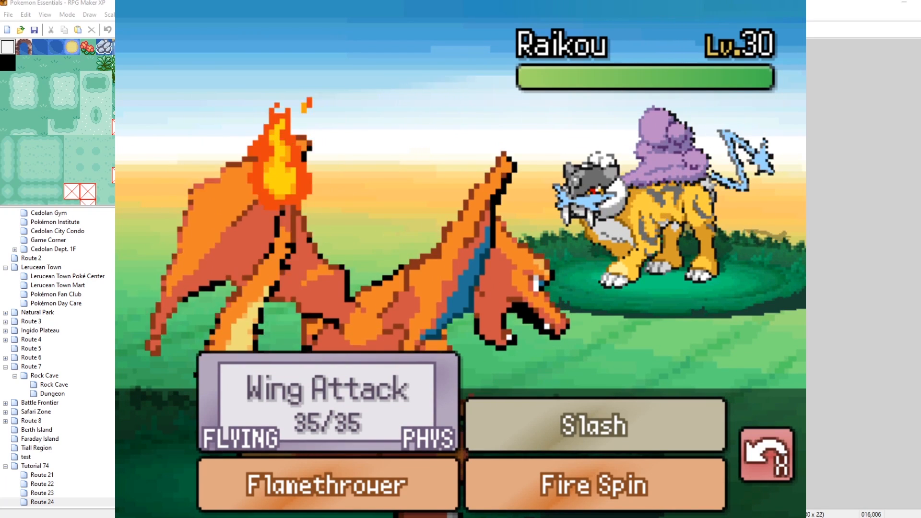
key(Return)
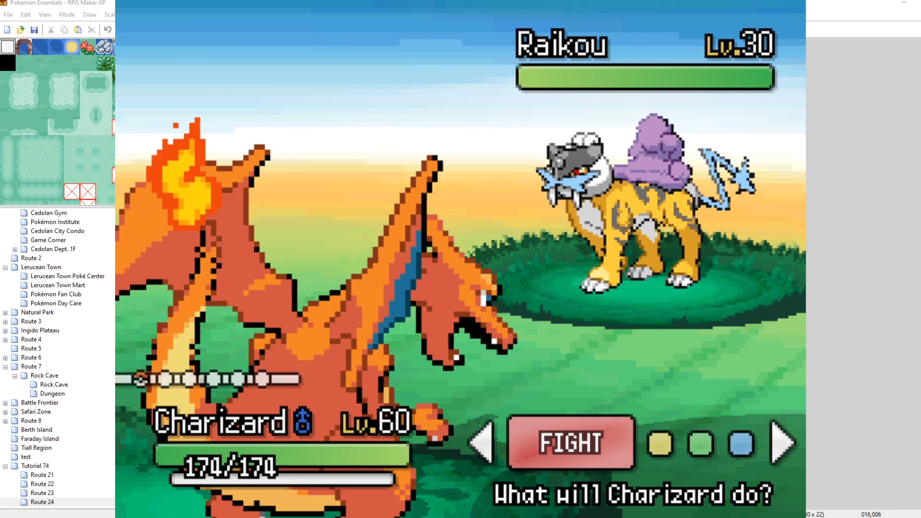
key(Left)
key(Return)
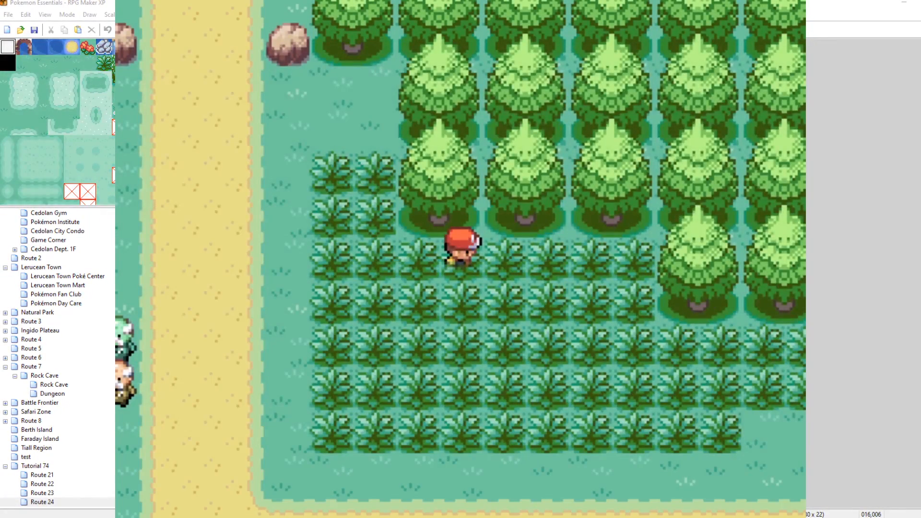
Open the Roaming Pokémon debug editor to check Raikou's current map, then close the menus.
key(F9)
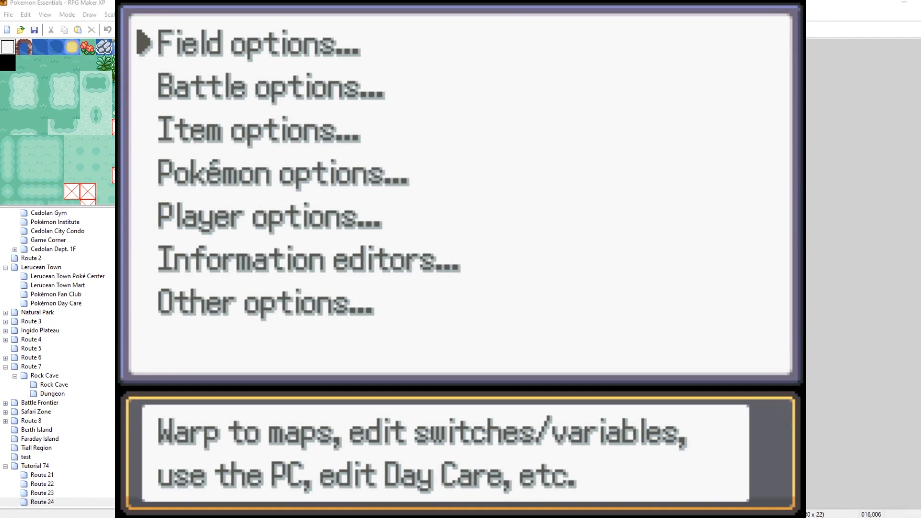
key(Down)
key(Return)
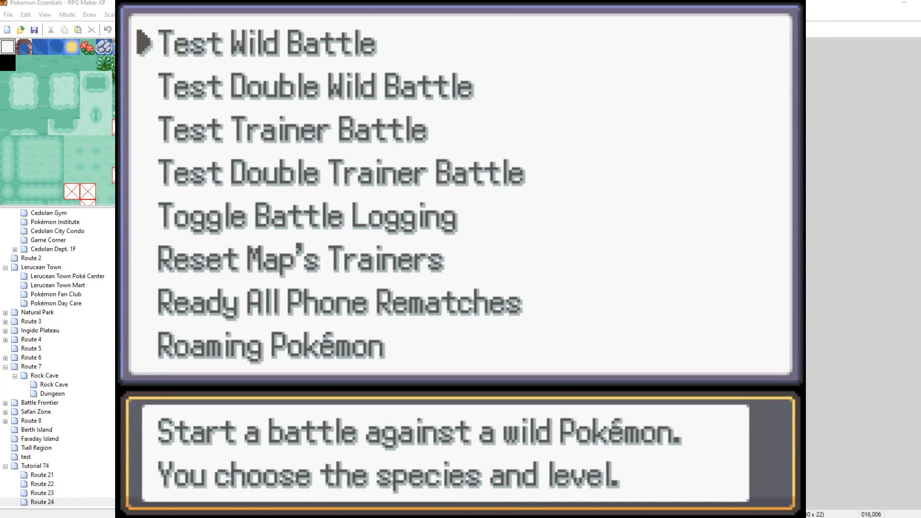
key(Up)
key(Return)
key(Up)
key(Up)
key(Up)
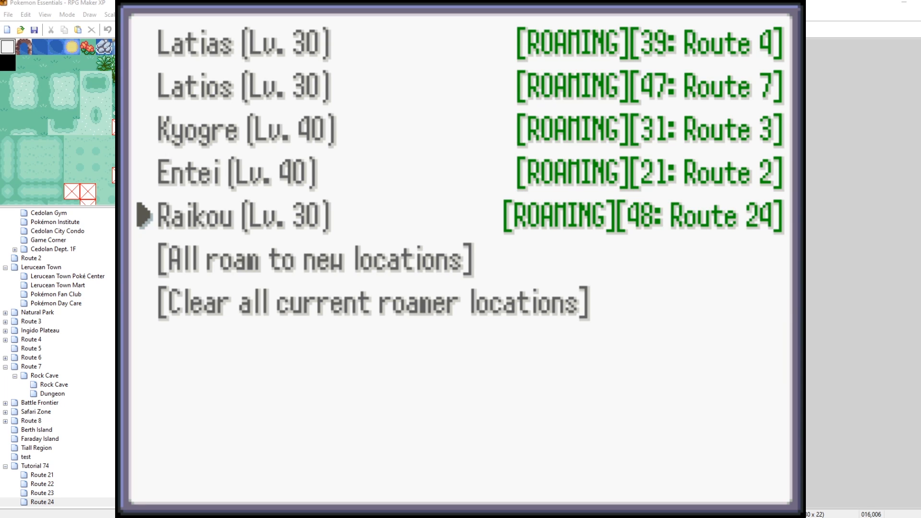
key(Escape)
key(Escape)
key(Escape)
Walk east into Route 23 and through its grass, fleeing a wild Squirtle battle.
key(Down)
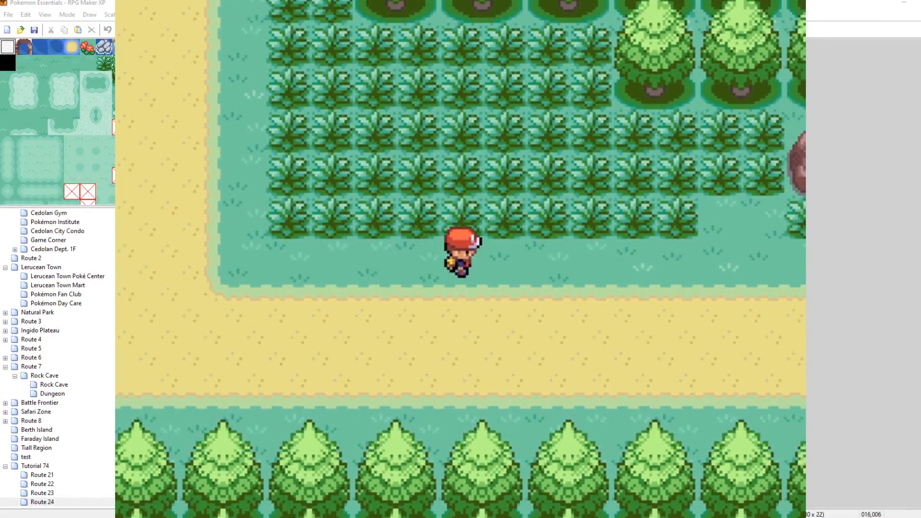
key(Right)
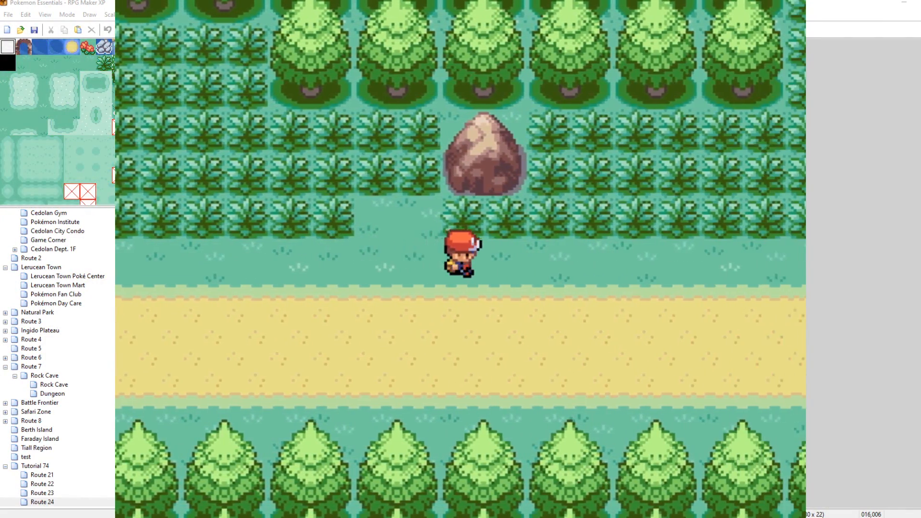
key(Right)
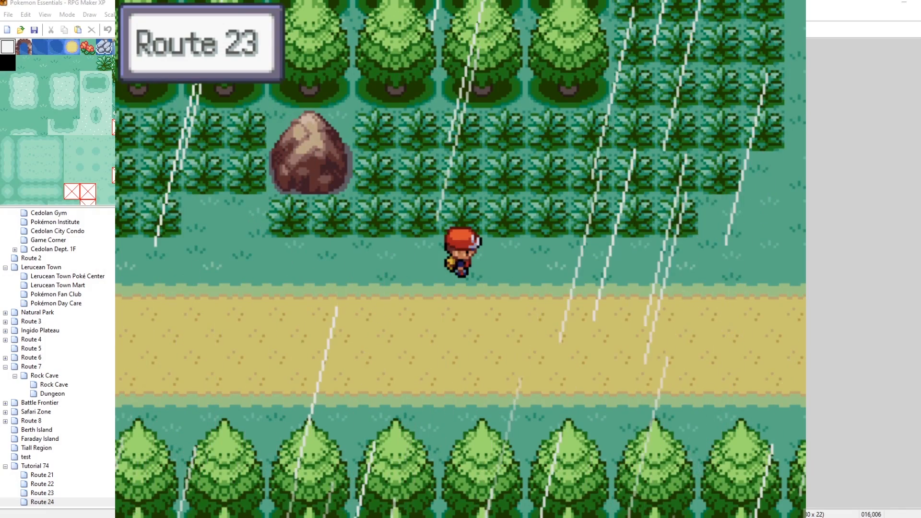
key(Escape)
key(Escape)
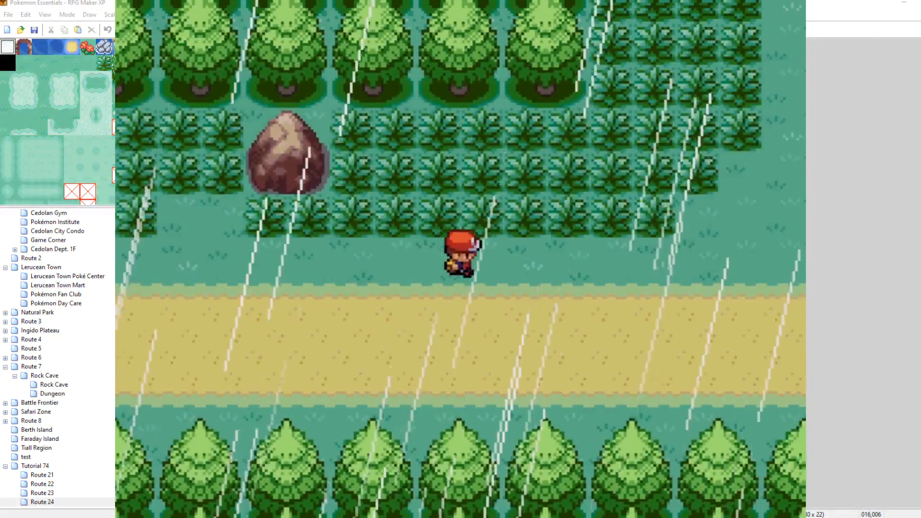
key(Up)
key(Right)
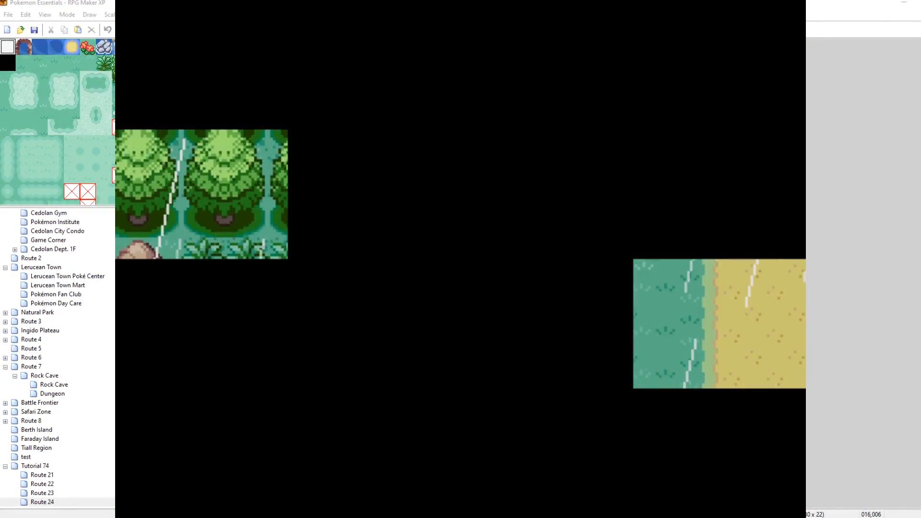
key(Return)
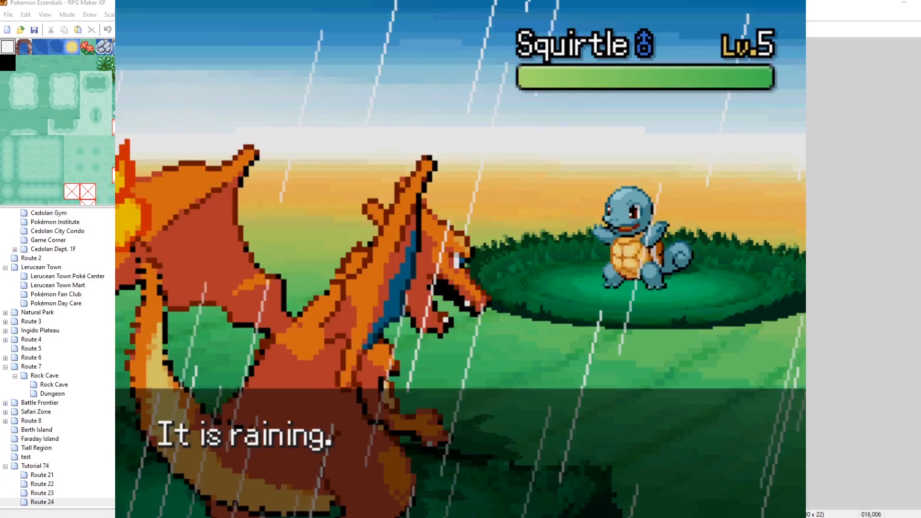
key(Return)
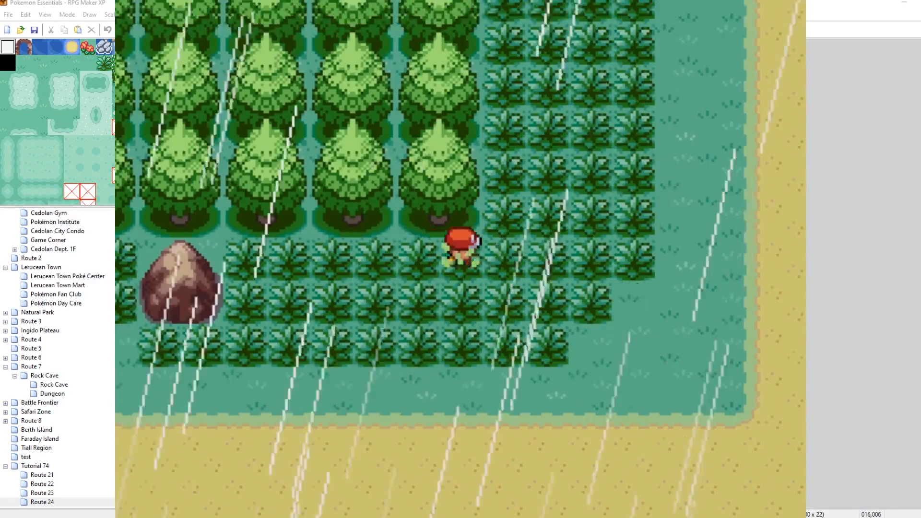
key(Right)
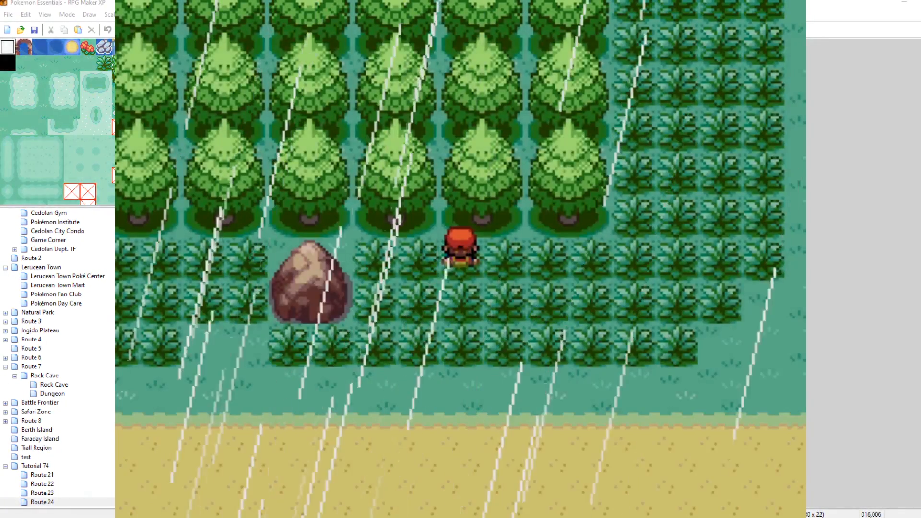
key(Down)
key(Down)
key(Down)
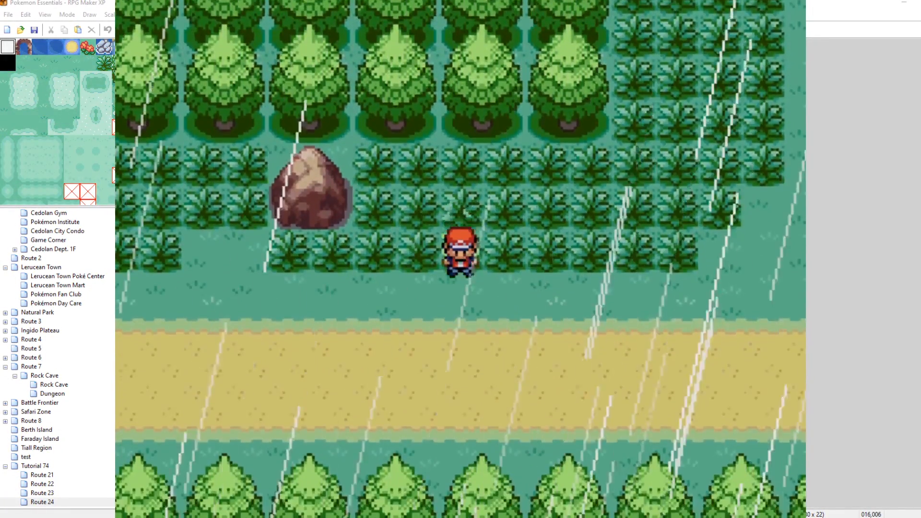
Walk back west into Route 24.
key(Escape)
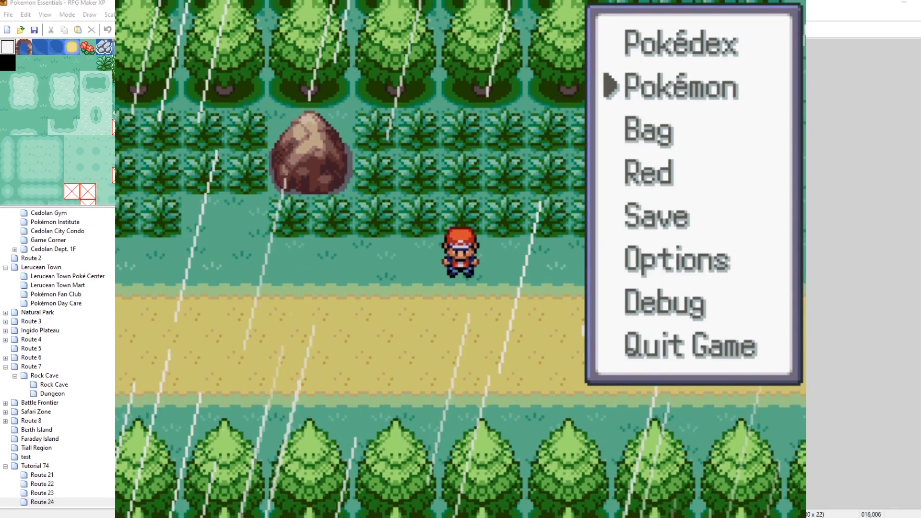
key(Escape)
key(Left)
key(Left)
key(Left)
key(Left)
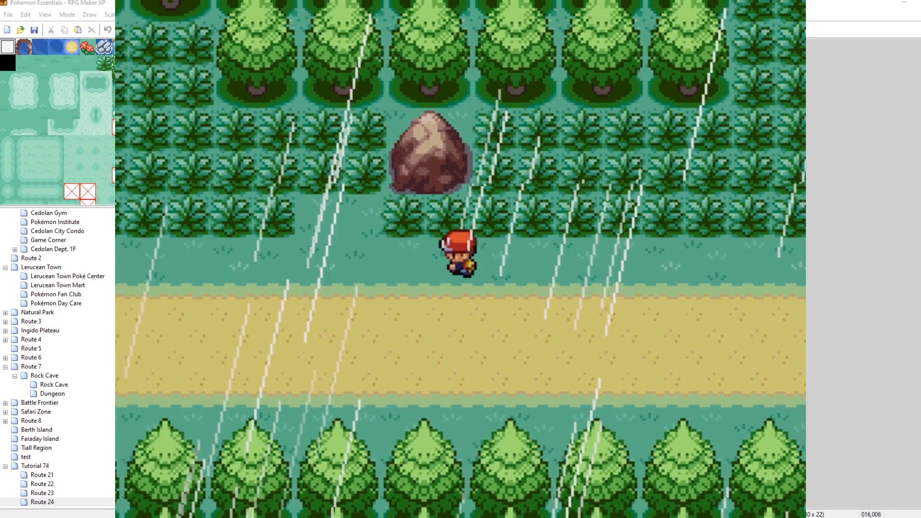
key(Left)
key(Left)
key(Left)
key(Left)
Open the Roaming Pokémon debug editor, move all roamers to new locations twice, and exit the menus.
key(Escape)
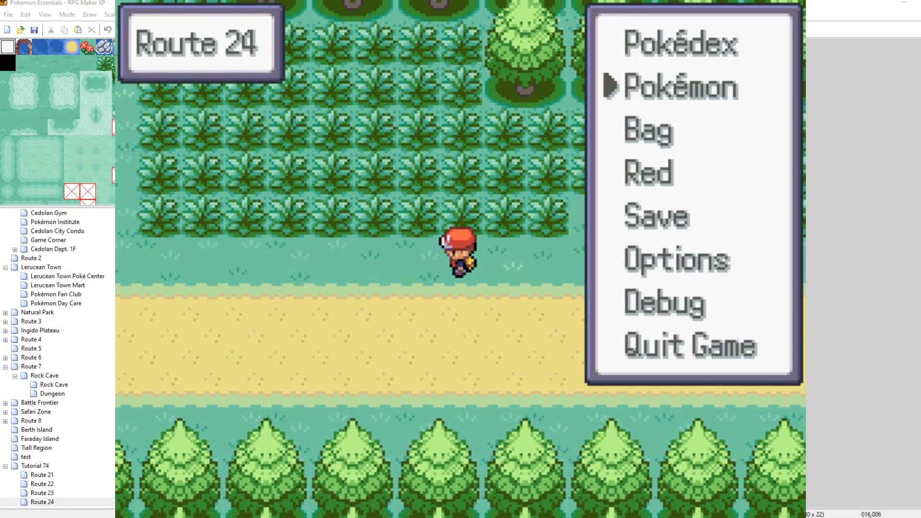
key(Escape)
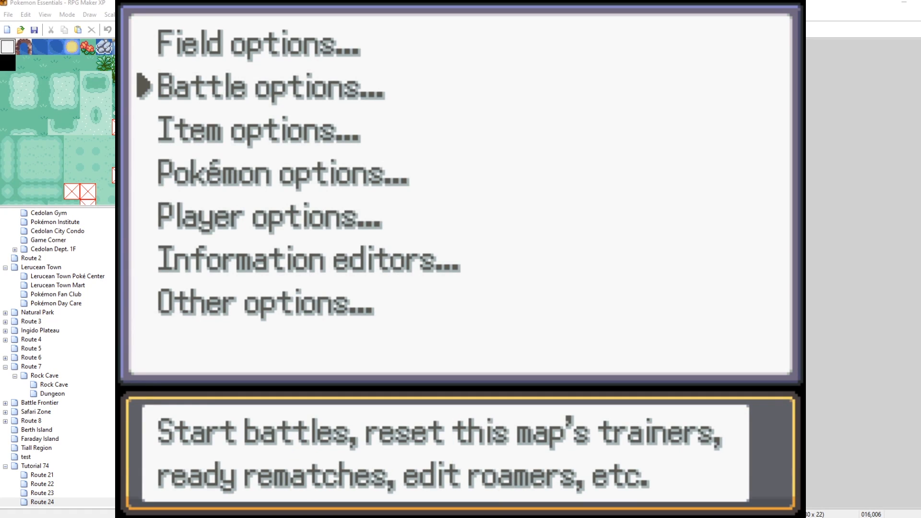
key(Return)
key(Up)
key(Return)
key(Up)
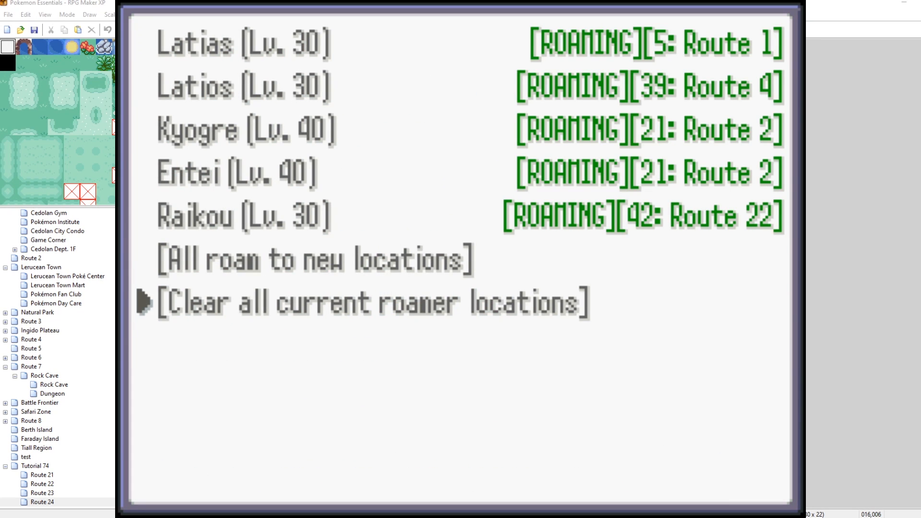
key(Up)
key(Return)
key(Return)
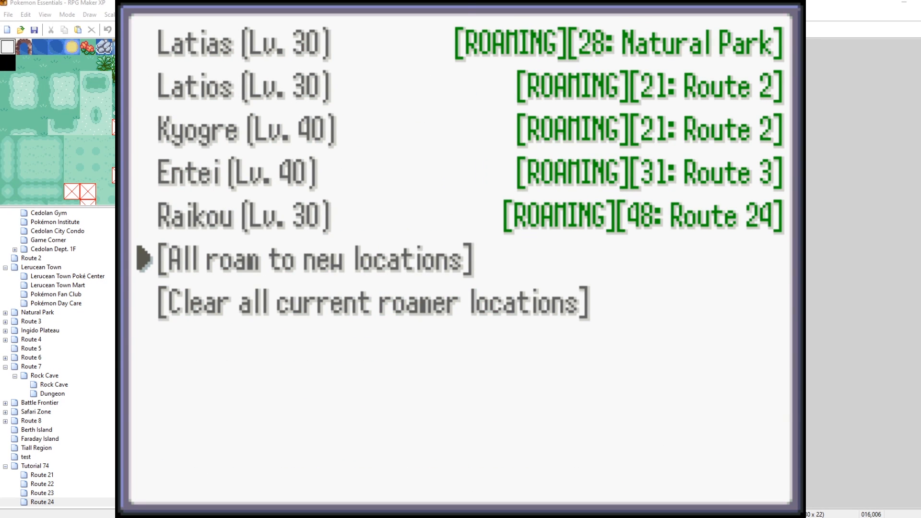
key(Escape)
key(Escape)
key(Escape)
Walk through the tall grass, fleeing a wild Bulbasaur, until Raikou appears.
key(Left)
key(Up)
key(Left)
key(Return)
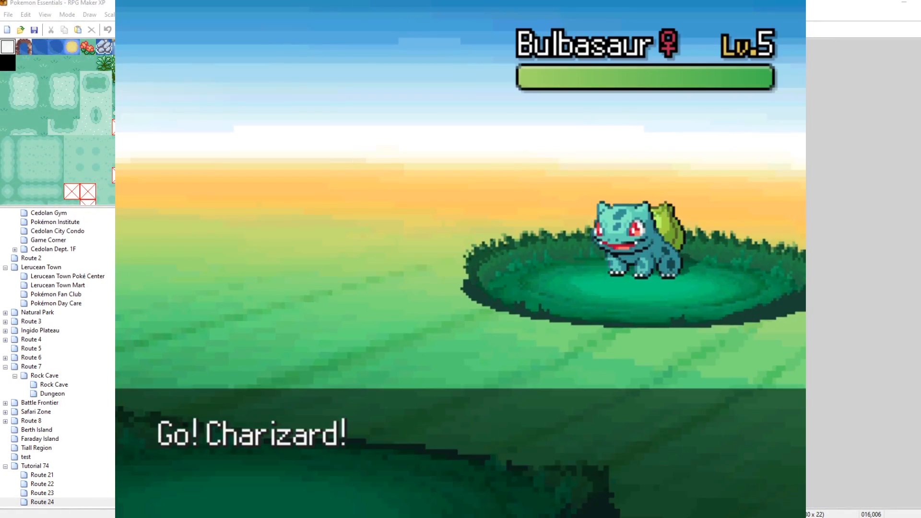
key(Return)
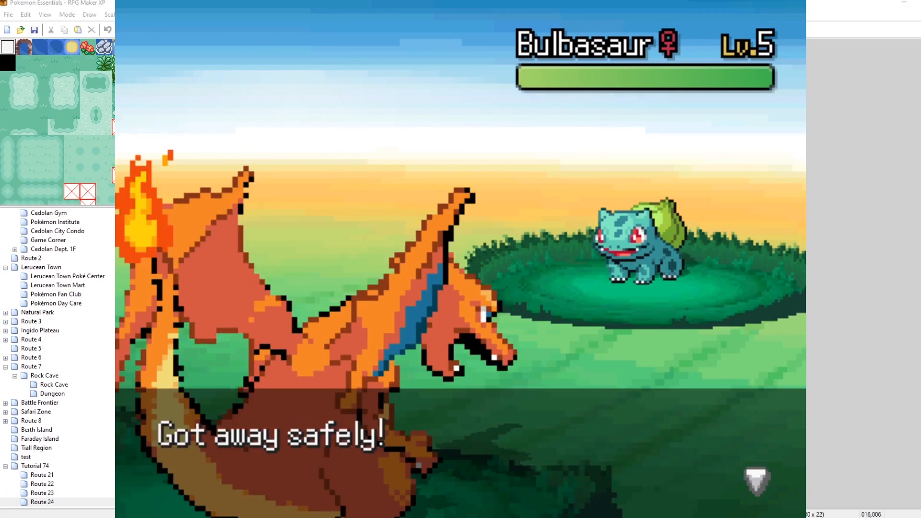
key(Return)
key(Down)
key(Right)
key(Left)
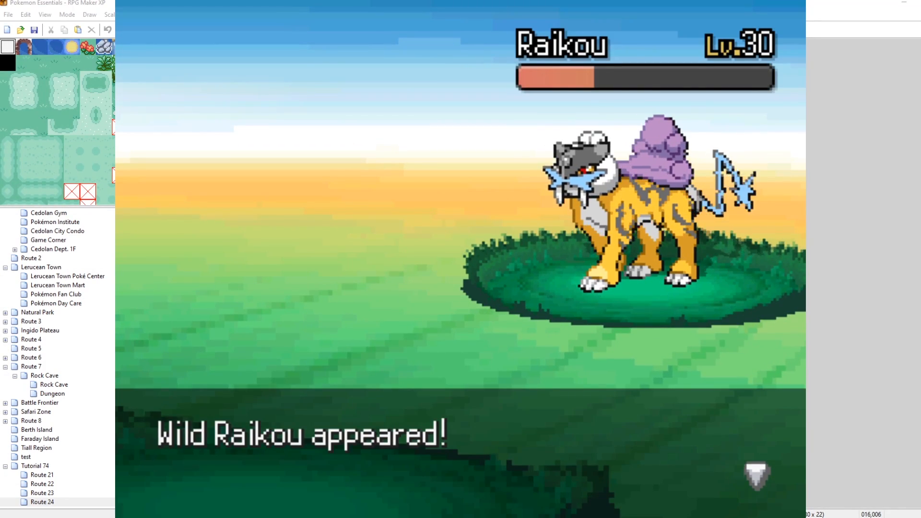
key(Return)
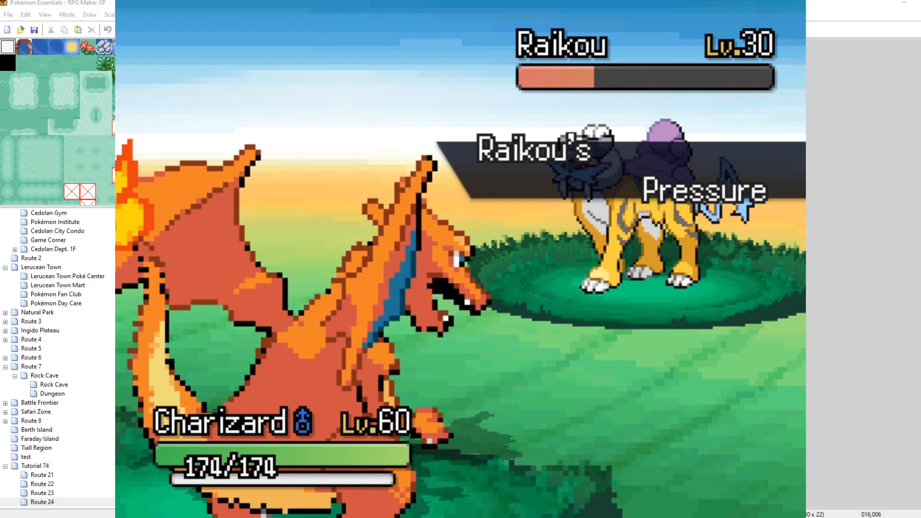
Try to catch Raikou with a Poké Ball from the Bag, back out, and take another battle turn.
key(Right)
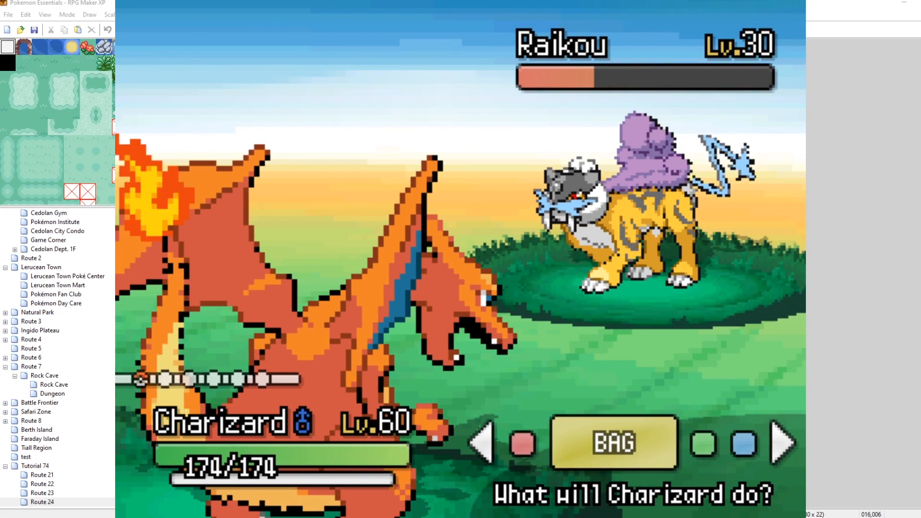
key(Return)
key(Right)
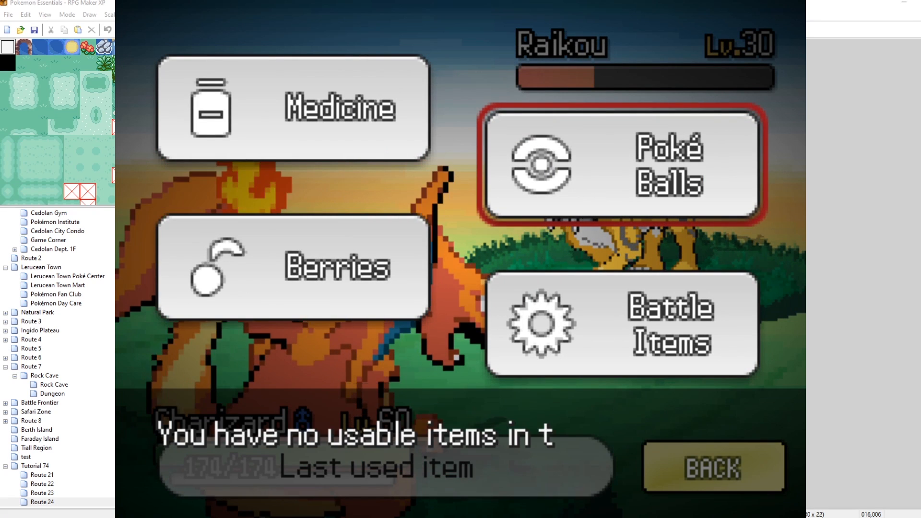
key(Return)
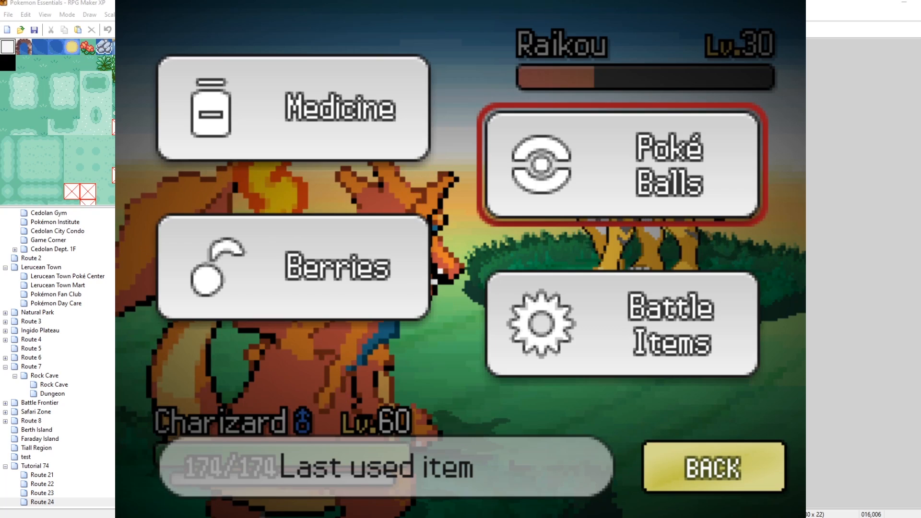
key(Escape)
key(Return)
key(Down)
key(Return)
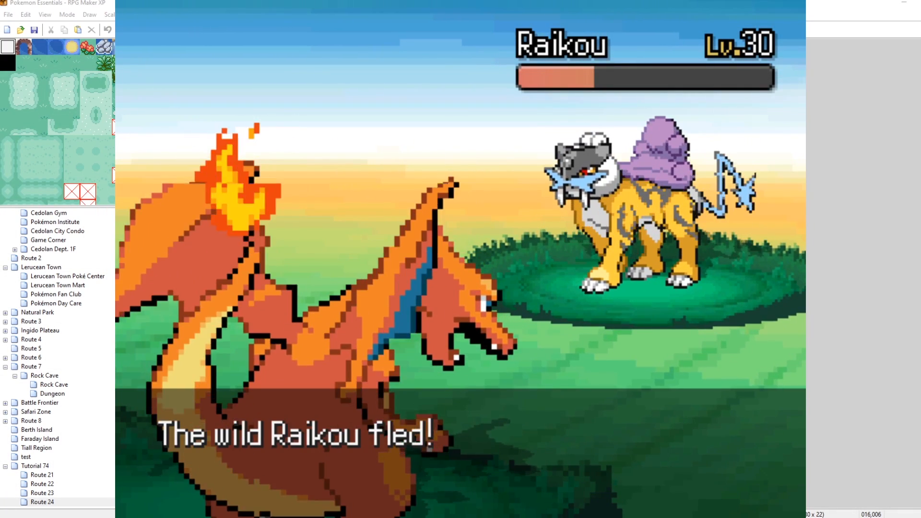
Open the save screen, back out without saving, and close the playtest window.
key(Down)
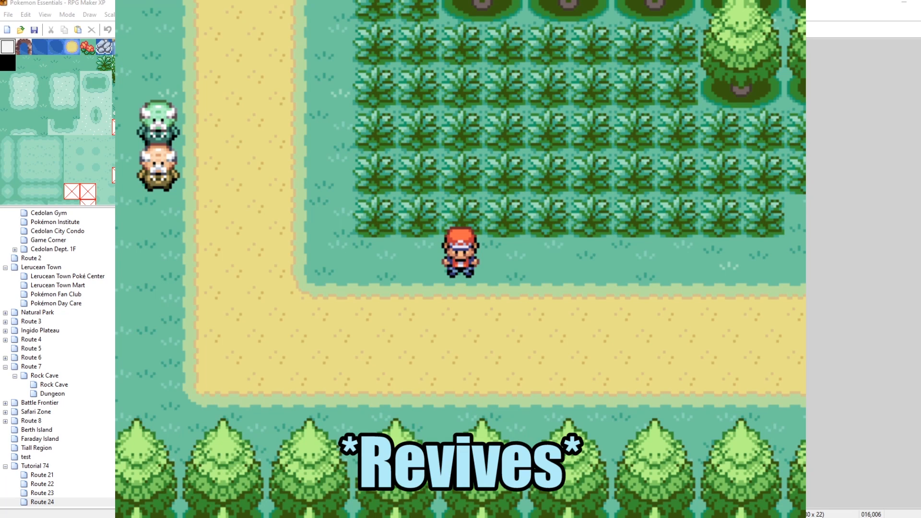
key(Escape)
key(Down)
key(Down)
key(Down)
key(Return)
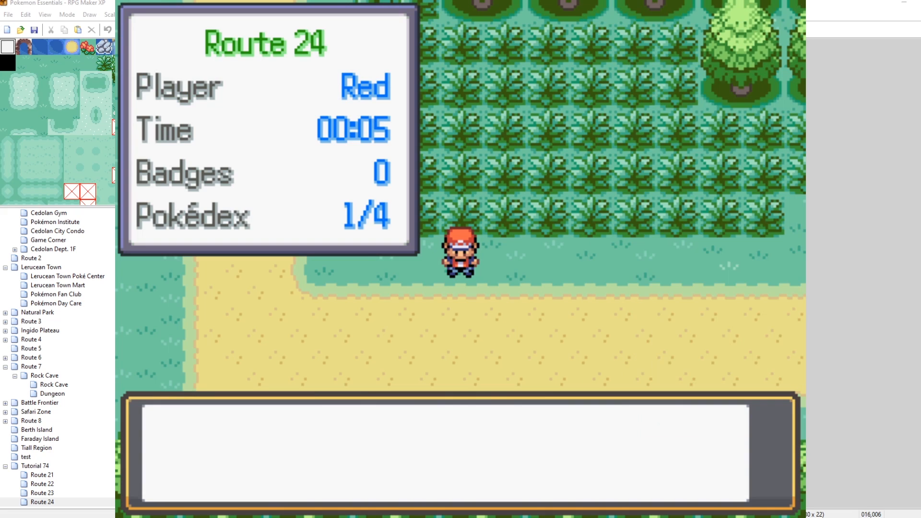
key(Return)
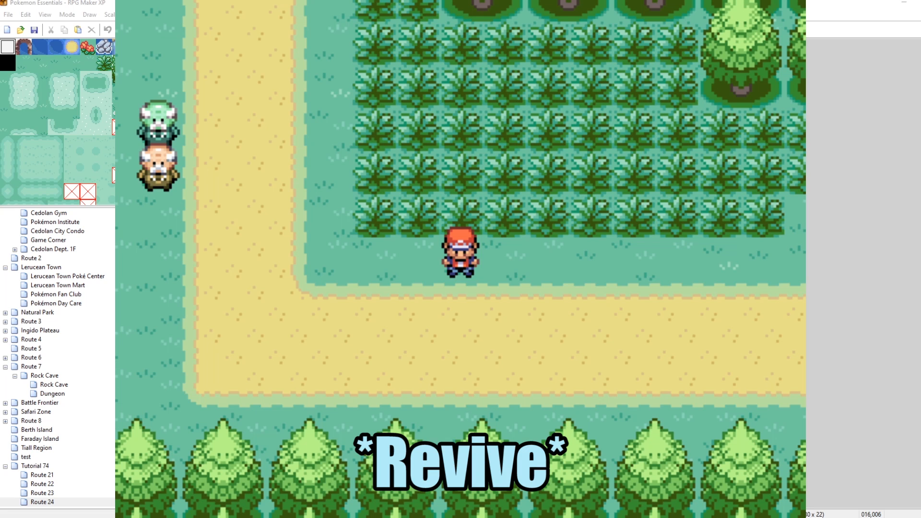
click(771, 1)
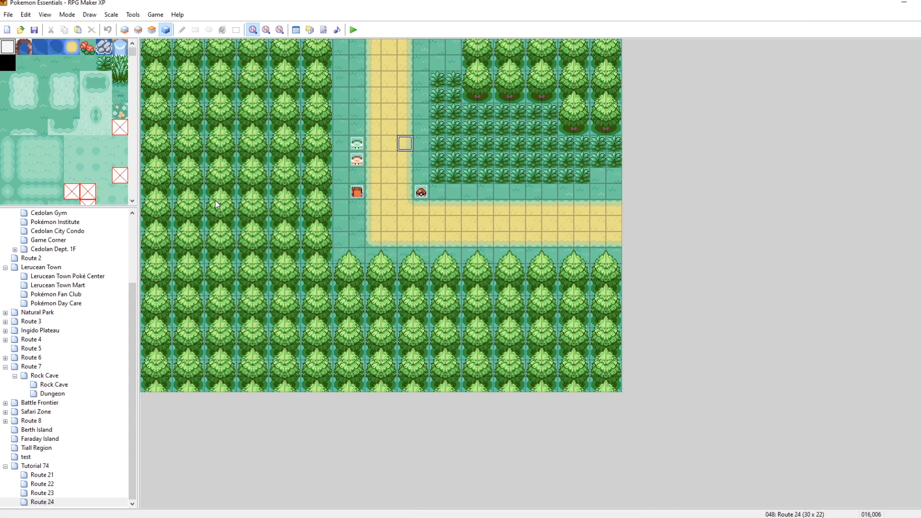
Copy the switch event beside the path and paste it onto the tile to its east.
right_click(408, 159)
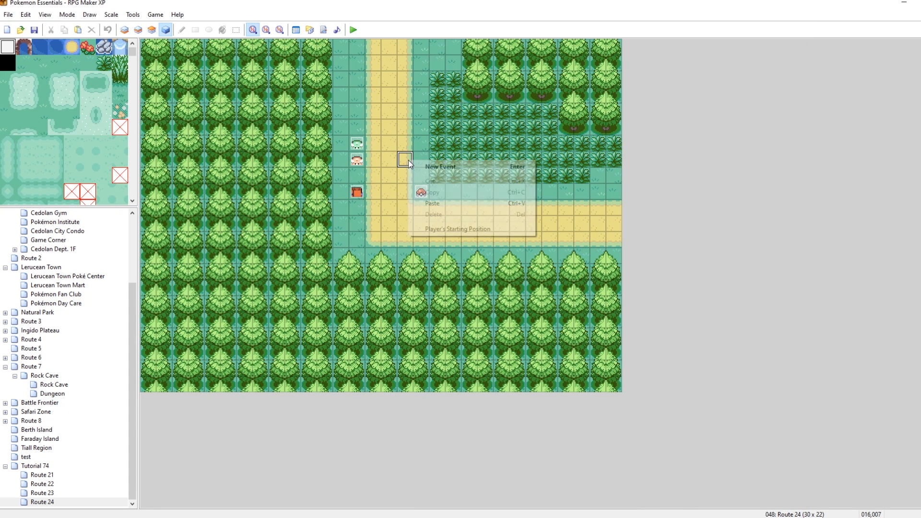
click(359, 160)
click(401, 161)
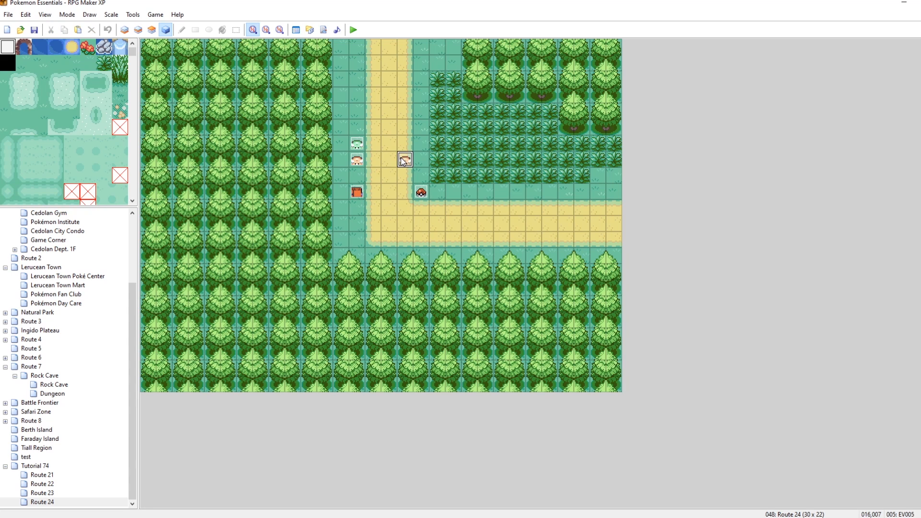
Open the pasted event and change its graphic to the purple Pokémon sprite.
double_click(401, 160)
double_click(335, 310)
drag(431, 348, 545, 353)
click(557, 375)
Change the event's message text to "Healing all roamers!".
double_click(501, 167)
click(618, 170)
right_click(510, 167)
click(551, 181)
drag(556, 261, 307, 243)
text(Healing all roa)
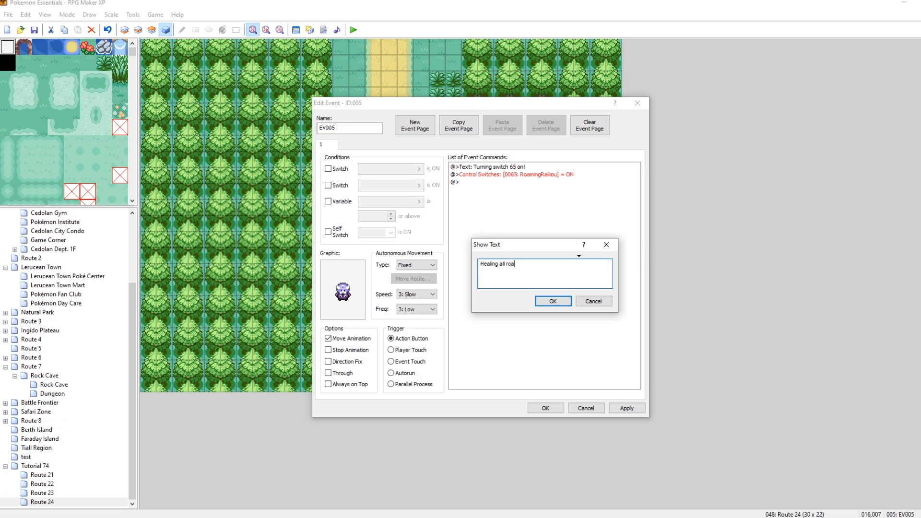
click(557, 304)
Replace the switch command with a Script command running pbResetAllRoamers, then apply and close the event.
click(540, 174)
key(Delete)
right_click(543, 176)
click(559, 183)
click(509, 182)
click(580, 362)
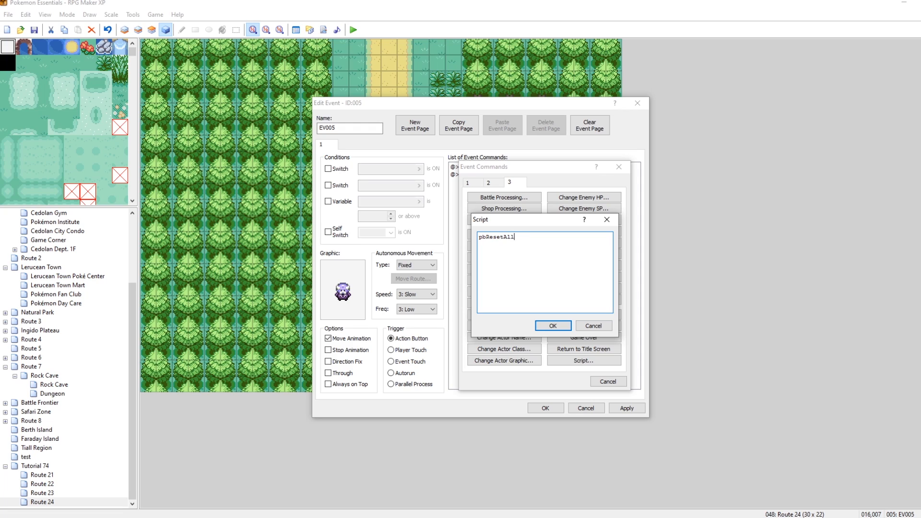
click(552, 326)
click(626, 408)
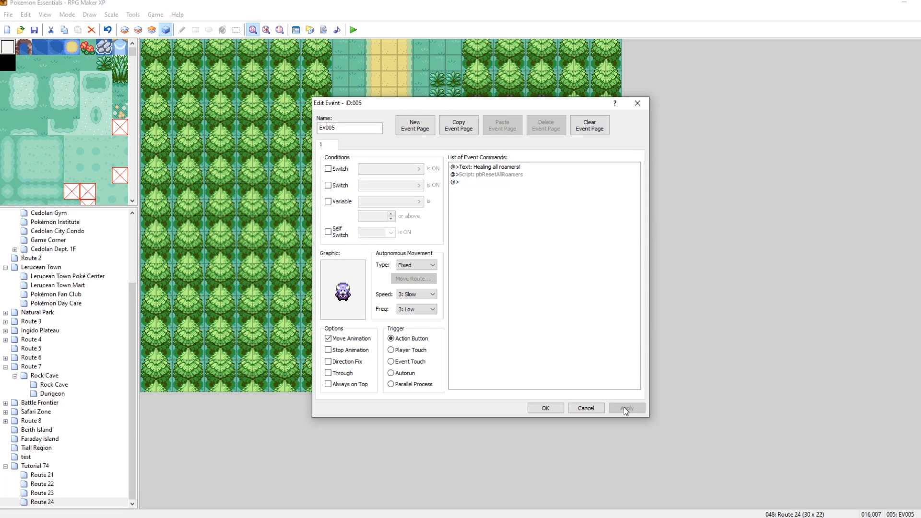
click(539, 408)
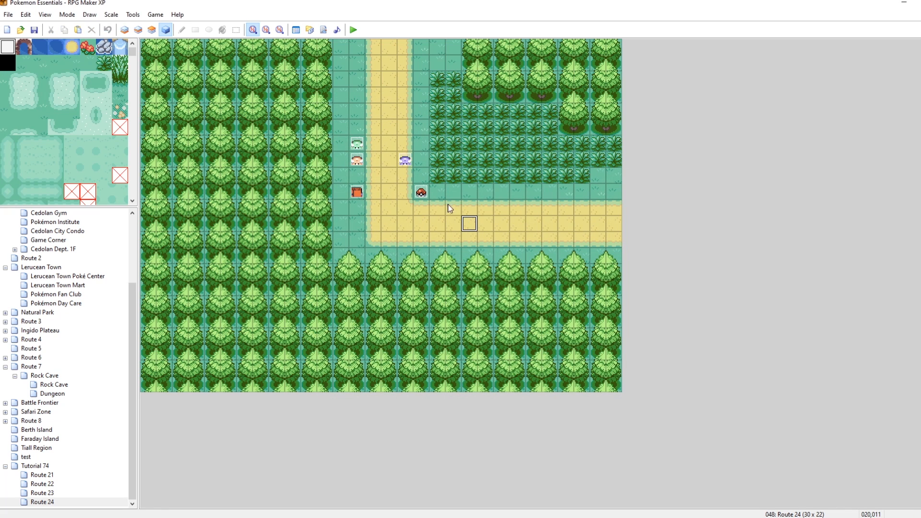
Reopen the new event to check its commands, close it, and start a playtest.
double_click(407, 161)
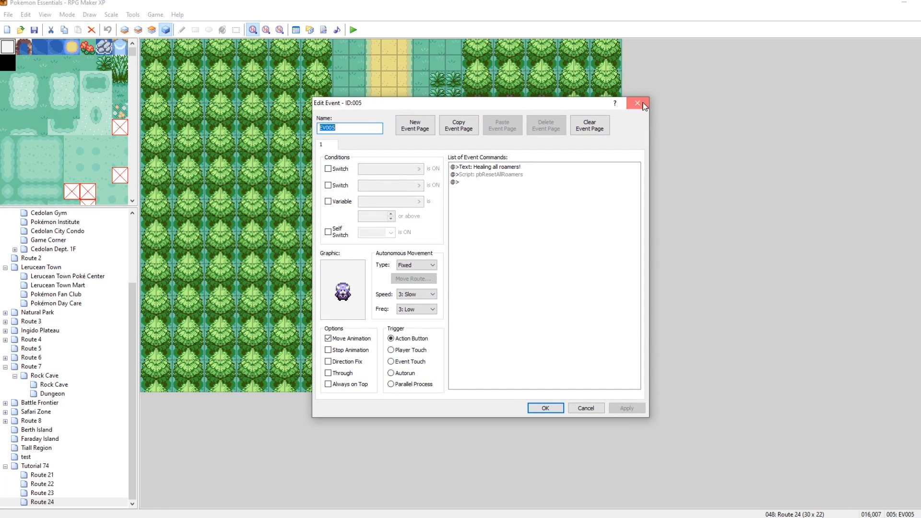
click(643, 104)
click(354, 30)
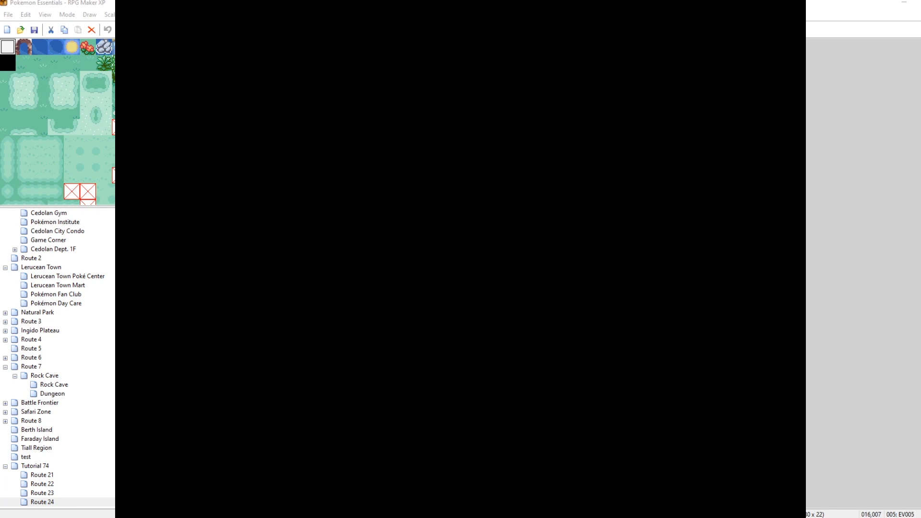
key(Return)
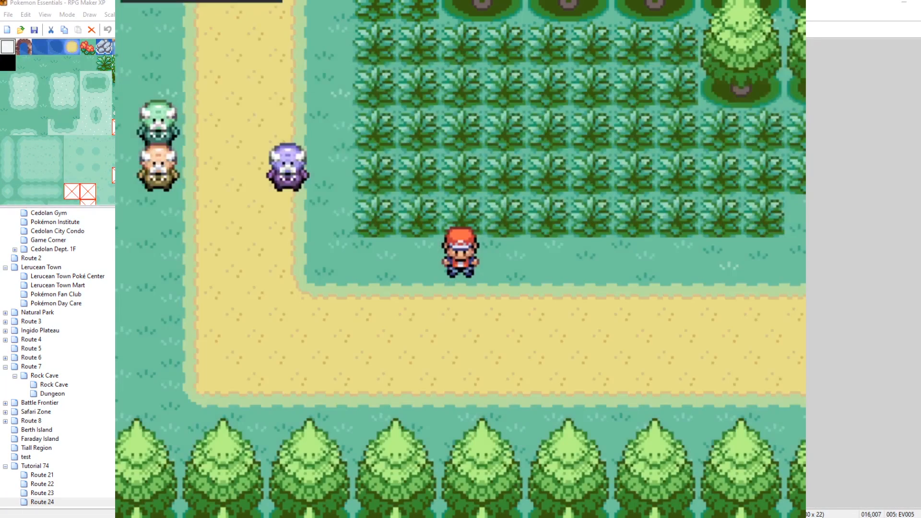
Set Charizard's level to 100 through the party debug options.
key(Escape)
key(Down)
key(Return)
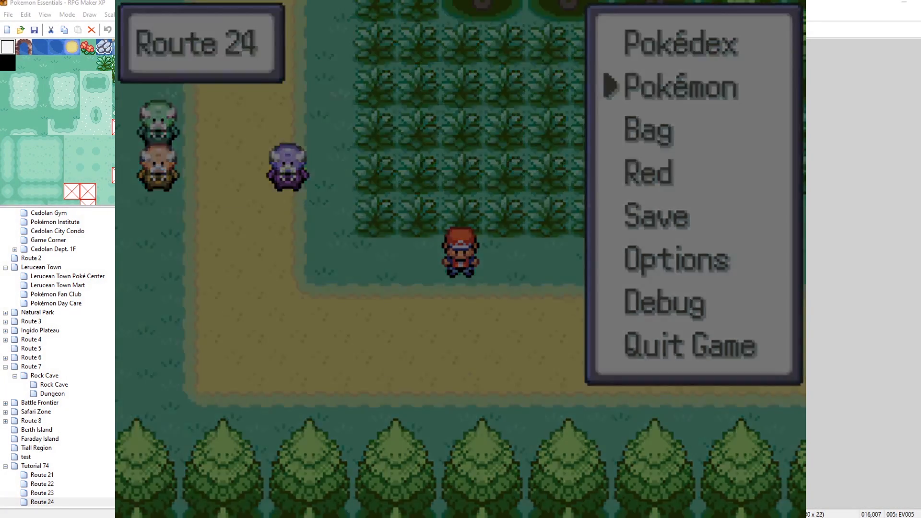
key(Return)
key(Down)
key(Return)
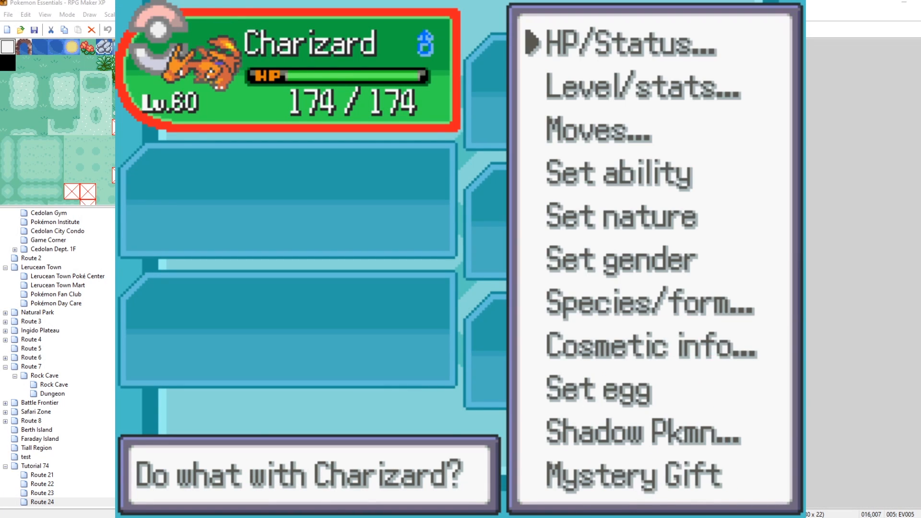
key(Down)
key(Return)
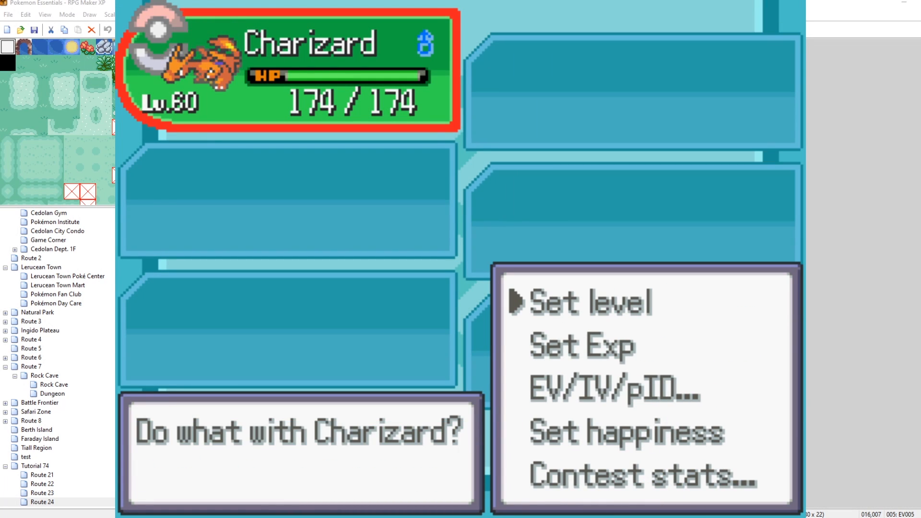
key(Return)
key(Left)
key(Up)
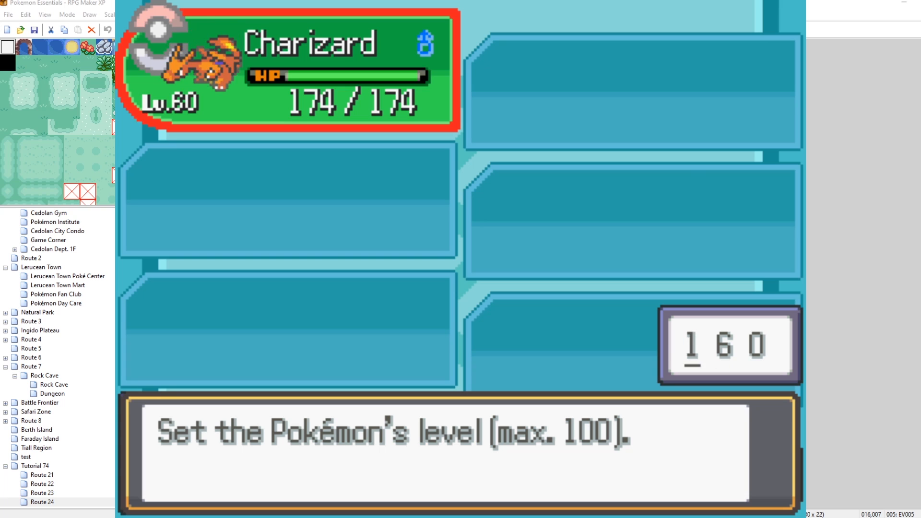
key(Right)
key(Down)
key(Down)
key(Down)
key(Down)
key(Down)
key(Down)
key(Return)
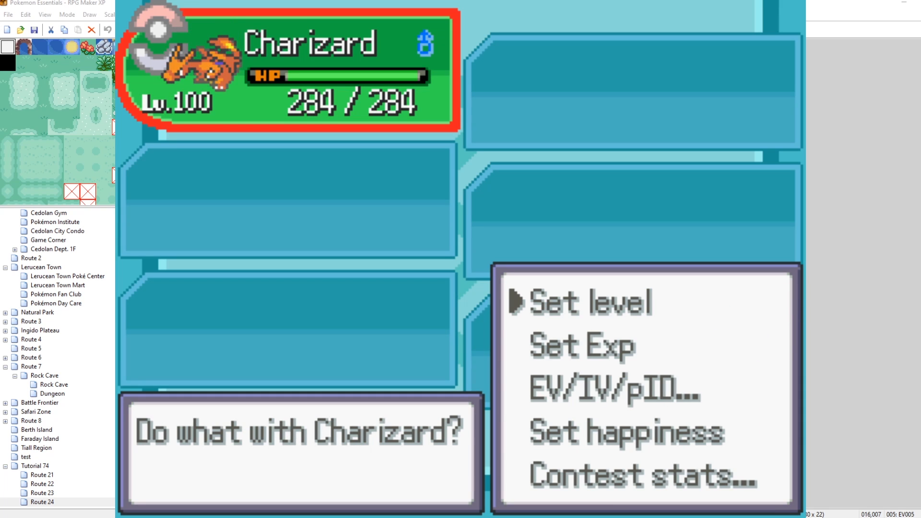
key(Escape)
key(Escape)
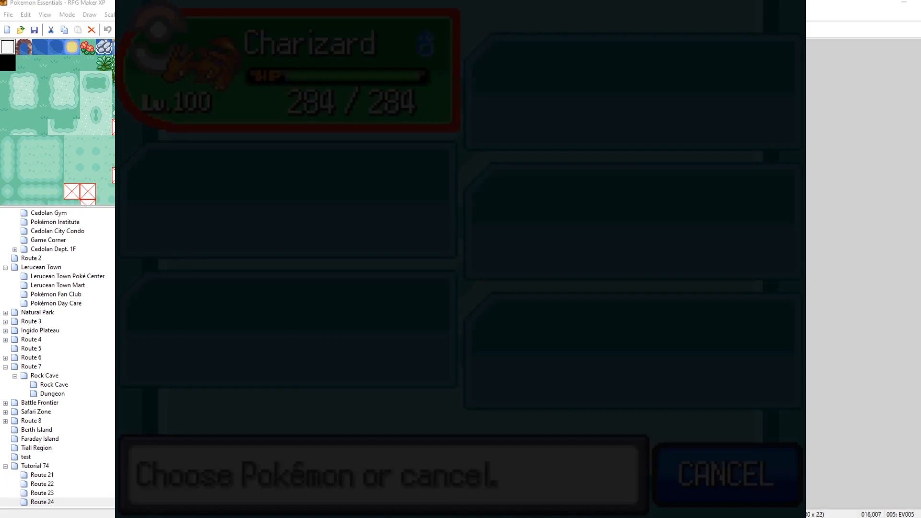
Save the game from the pause menu.
key(Down)
key(Down)
key(Down)
key(Return)
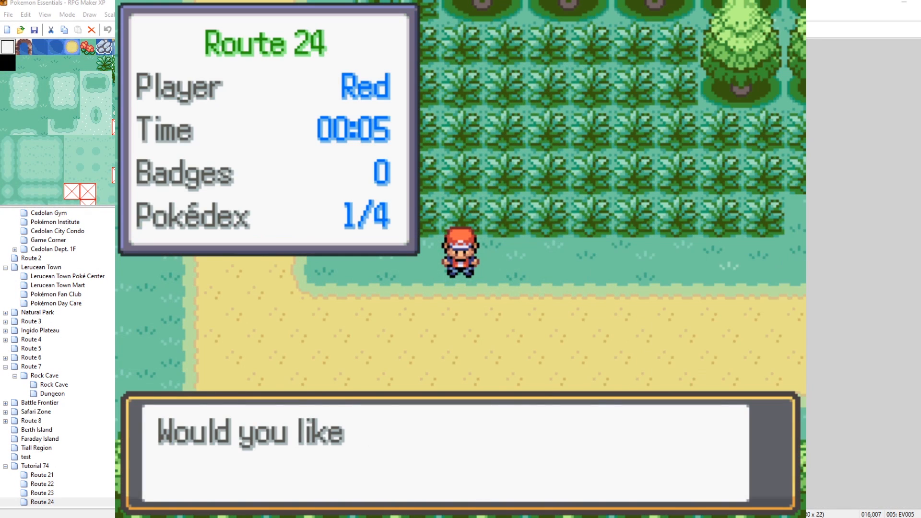
key(Return)
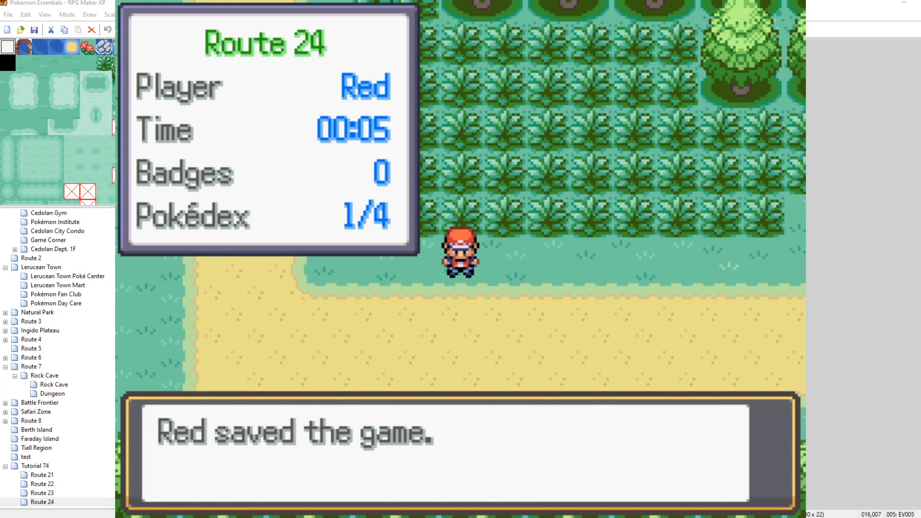
key(Return)
key(F9)
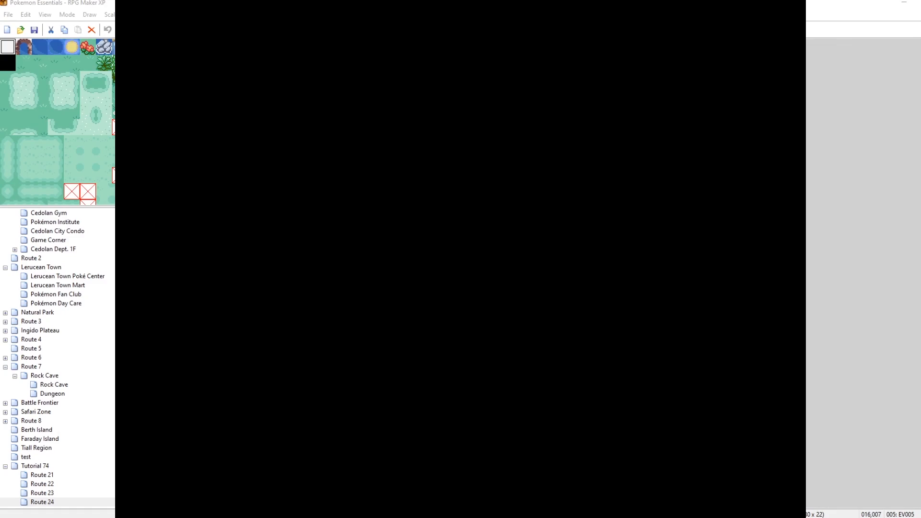
key(Escape)
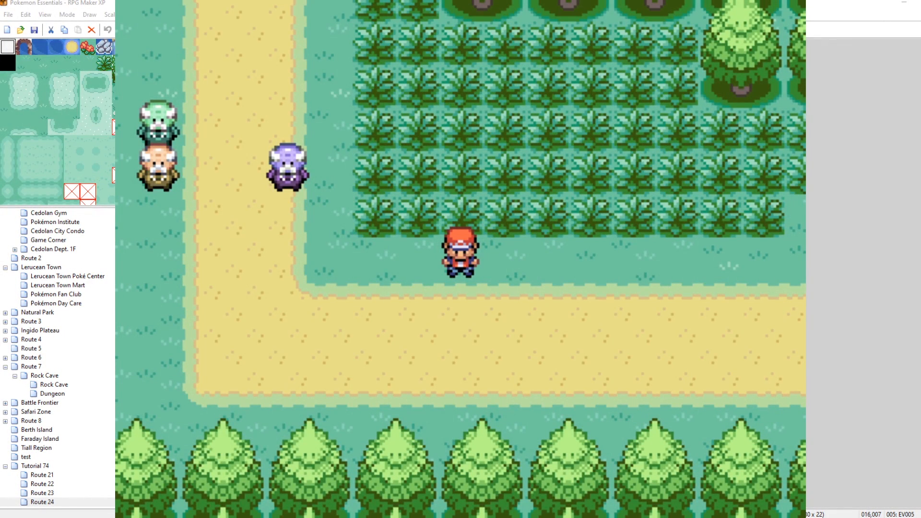
Open Raikou's entry in the National Pokédex.
key(Escape)
key(Up)
key(Up)
key(Up)
key(Up)
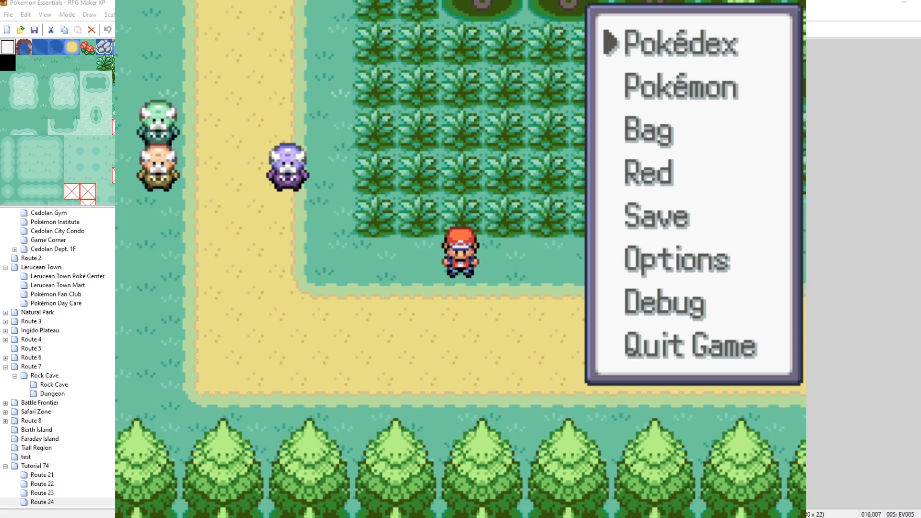
key(Return)
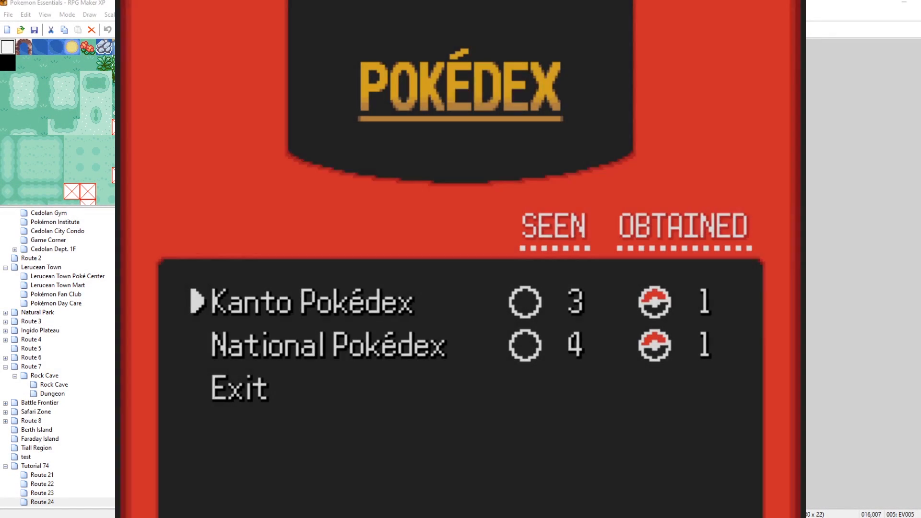
key(Down)
key(Return)
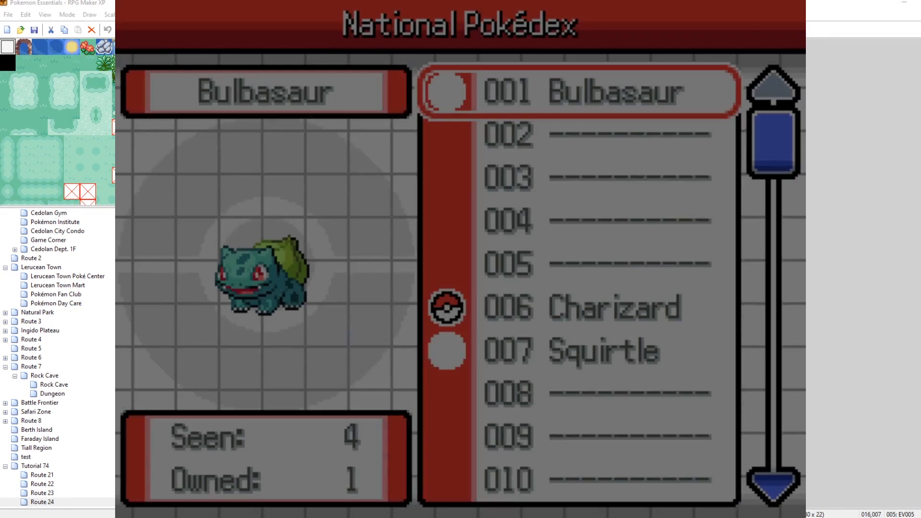
key(Up)
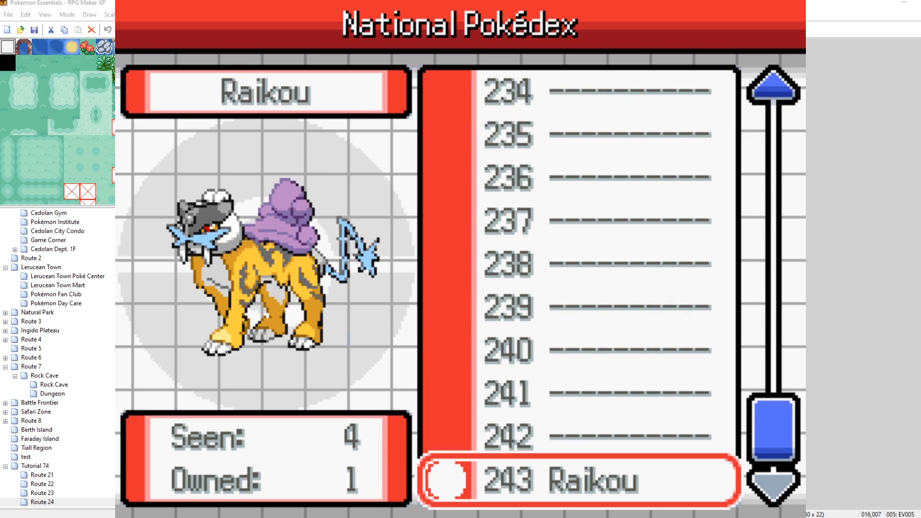
key(Return)
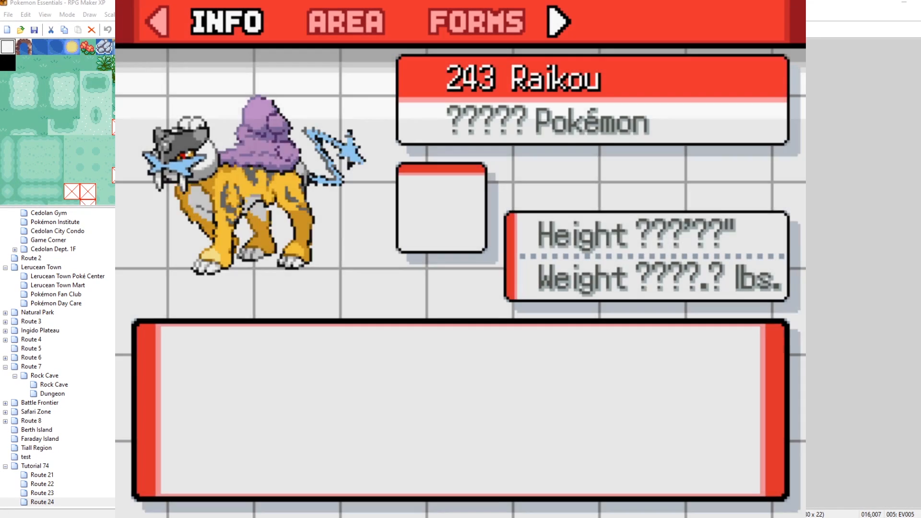
Examine Raikou's area map, compare it with other species' areas, and leave the entry.
key(Right)
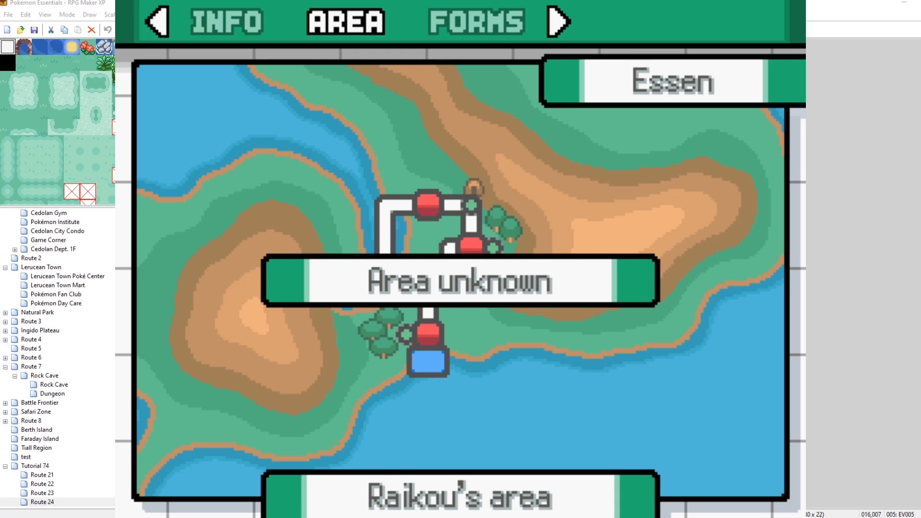
key(Up)
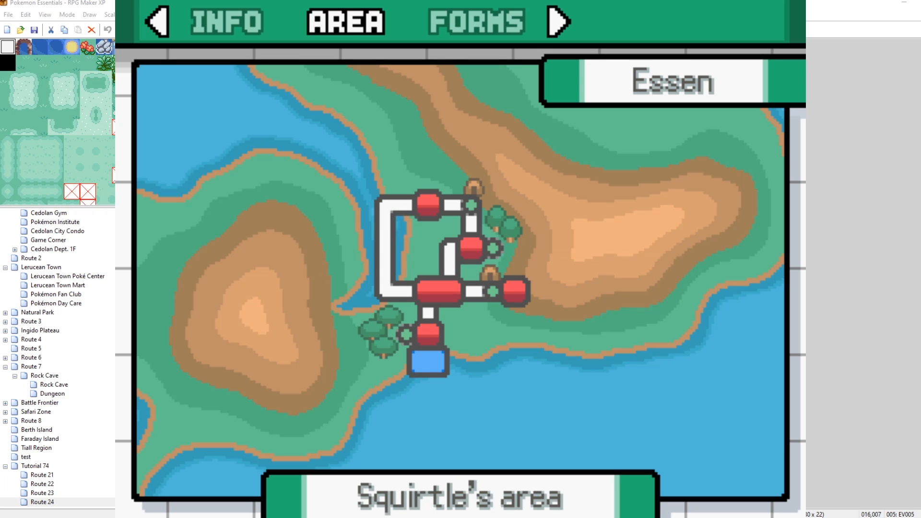
key(Up)
key(Up)
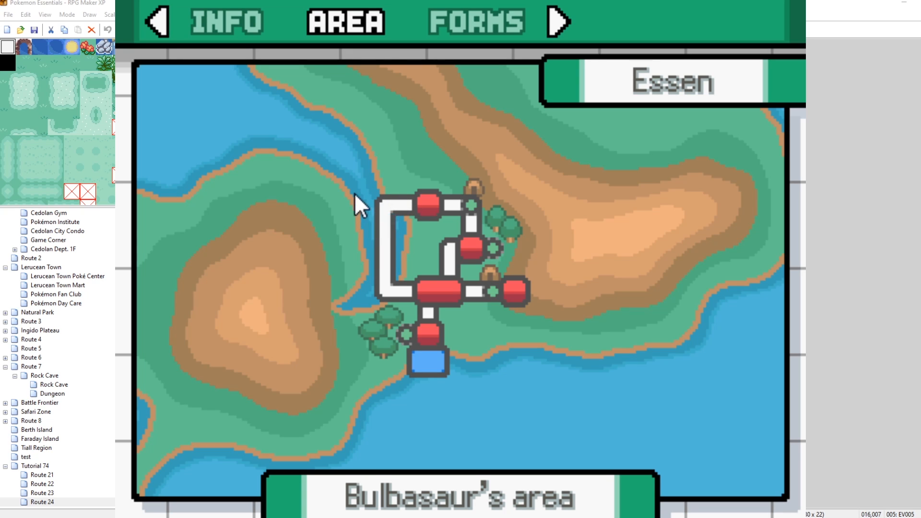
key(Down)
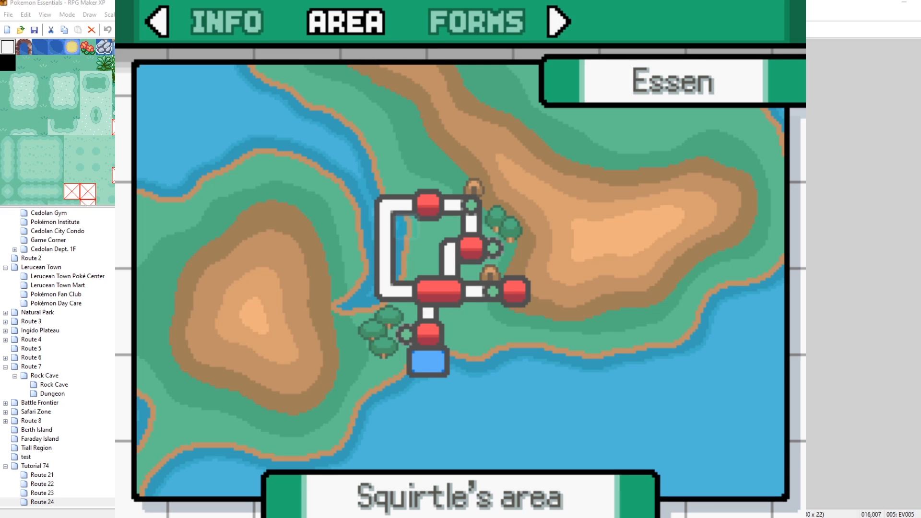
key(Down)
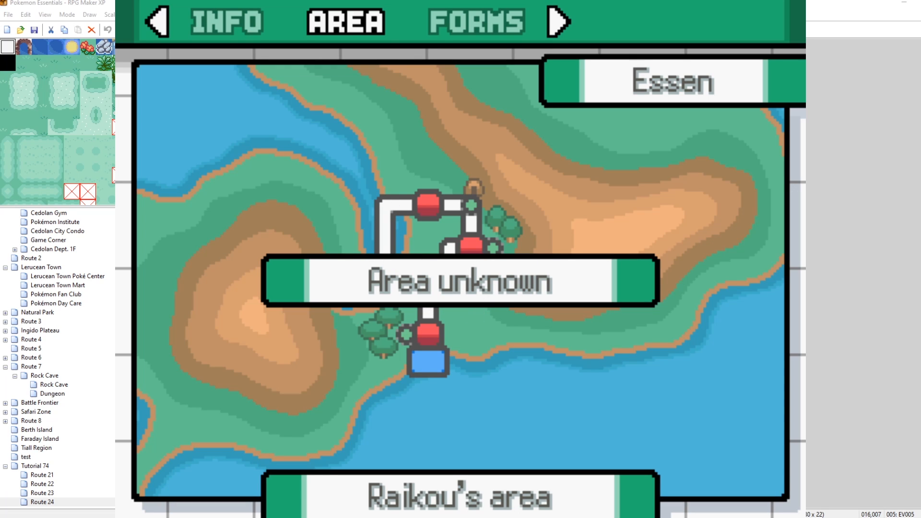
key(x)
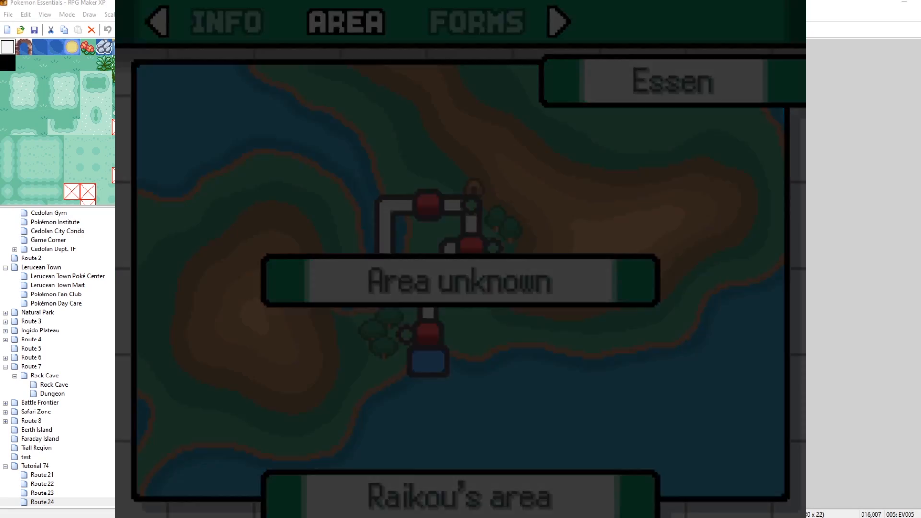
key(x)
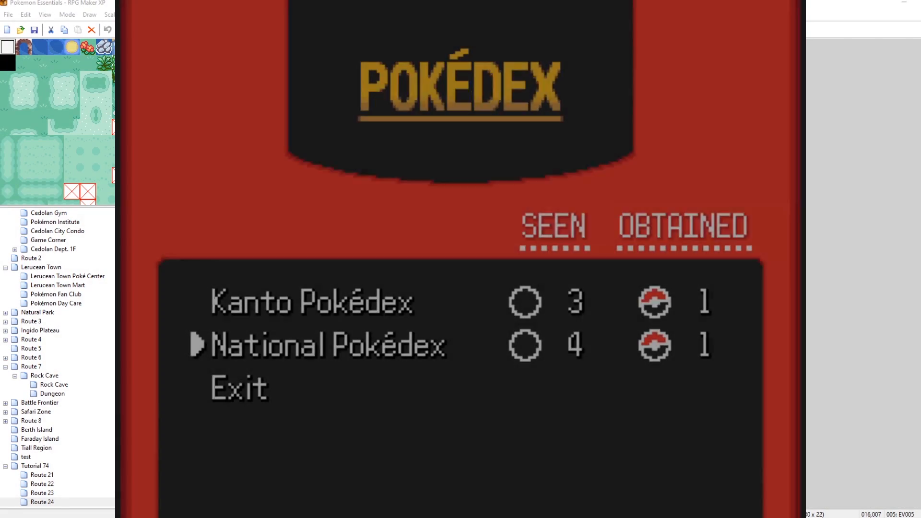
Close the Pokédex, open the debug Roaming Pokémon list and send all roamers to new locations.
key(x)
key(x)
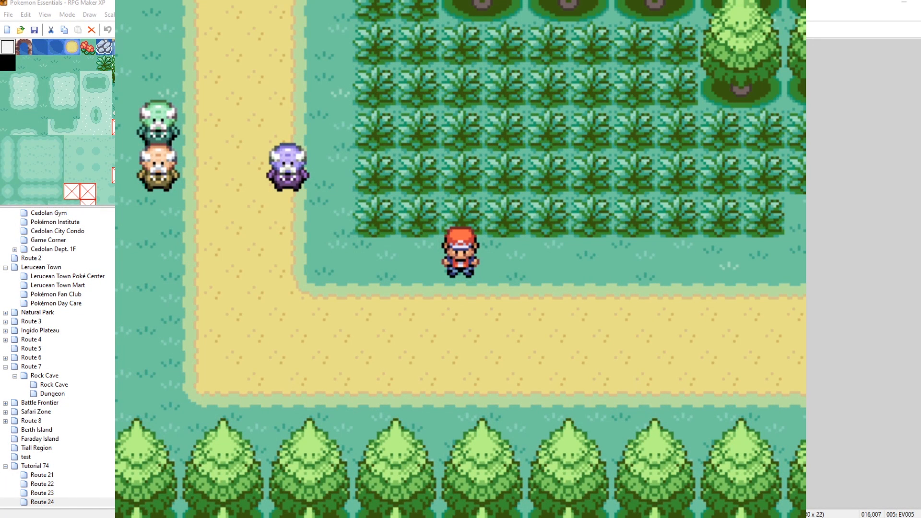
key(F9)
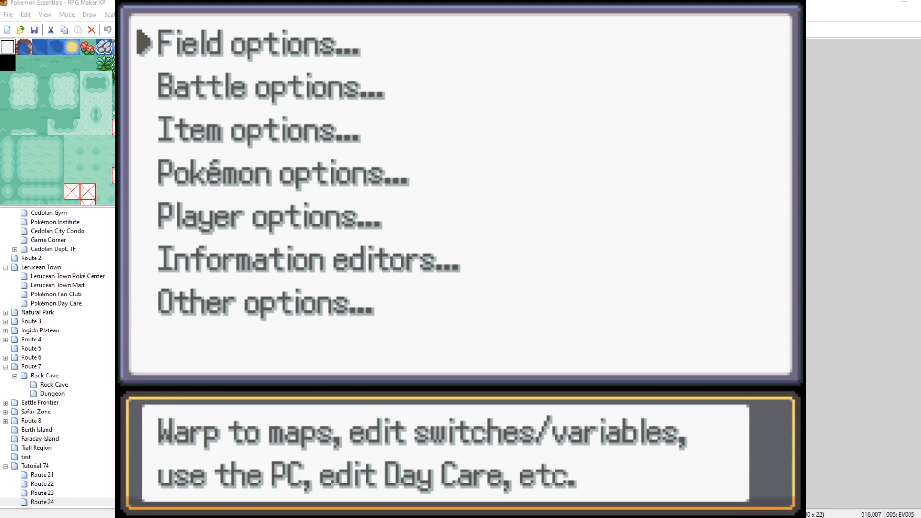
key(Down)
key(c)
key(Up)
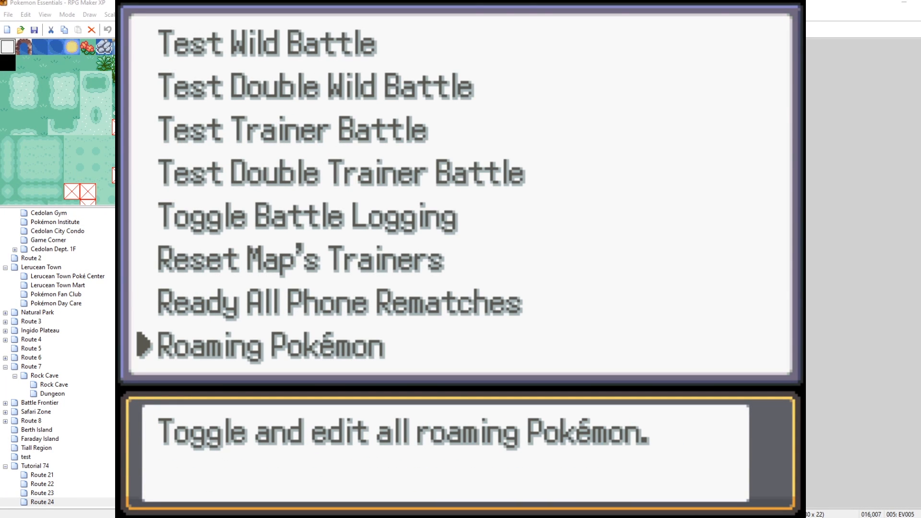
key(c)
key(Up)
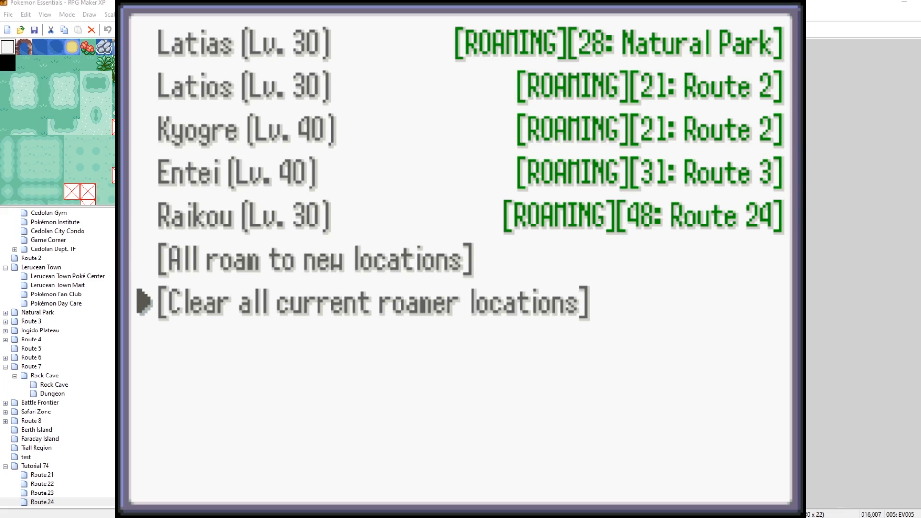
key(Up)
key(c)
key(c)
key(x)
key(x)
key(x)
key(Right)
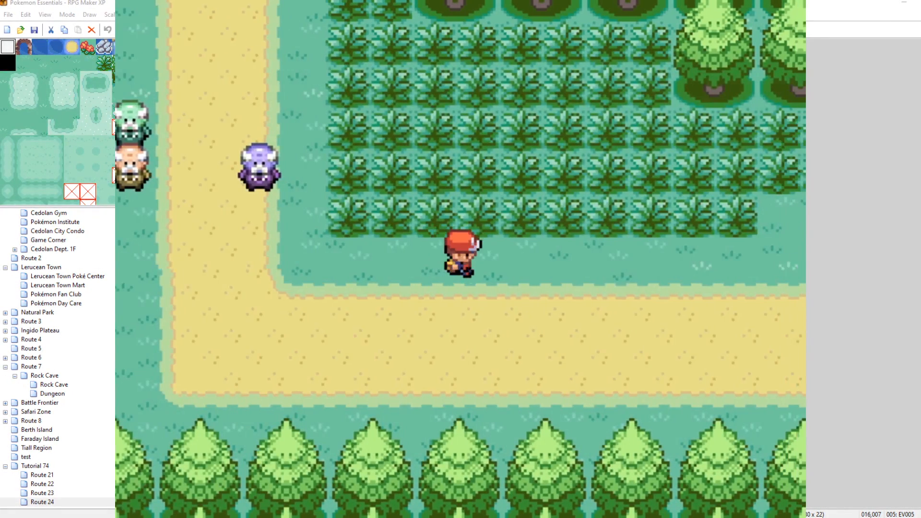
Reopen the debug Roaming Pokémon list and repeat sending all roamers to new locations until Raikou roams on Route 24.
key(Left)
key(x)
key(x)
key(F9)
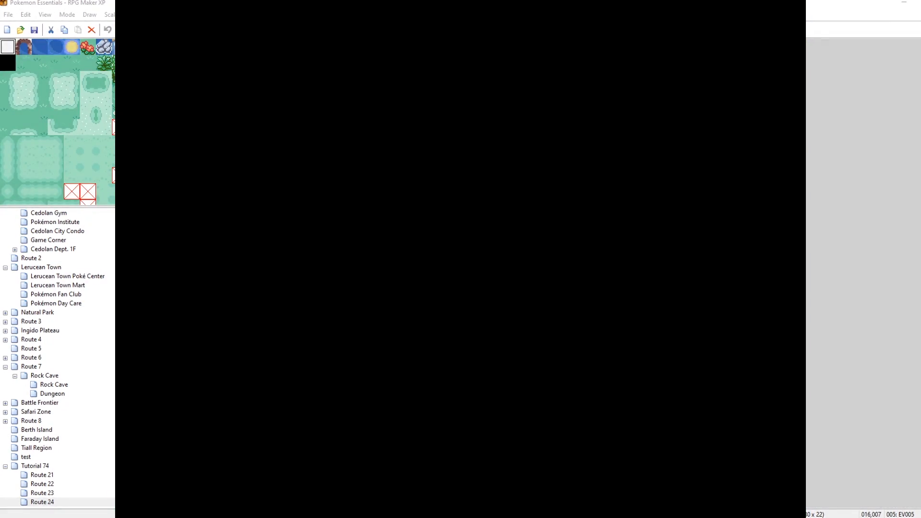
key(Down)
key(Return)
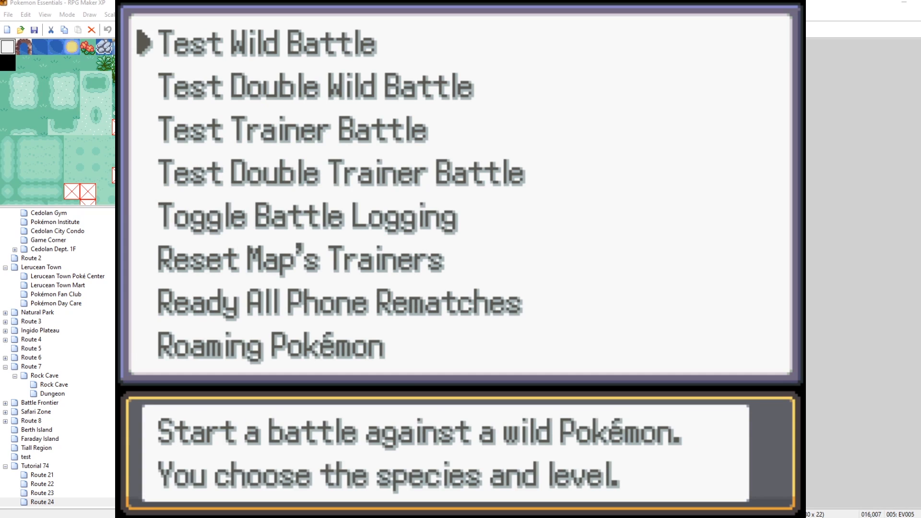
key(Up)
key(Return)
key(Up)
key(Up)
key(Return)
key(Return)
key(Return)
key(Return)
key(Return)
key(Return)
key(Return)
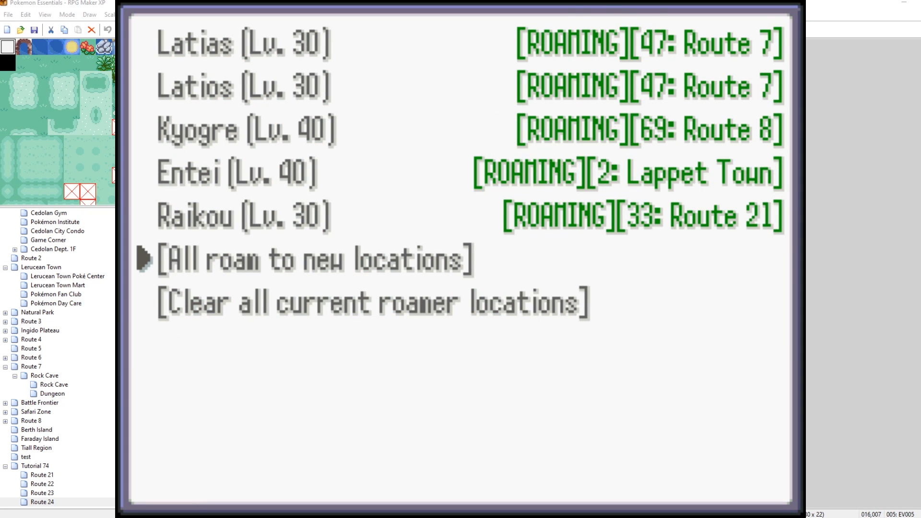
key(Return)
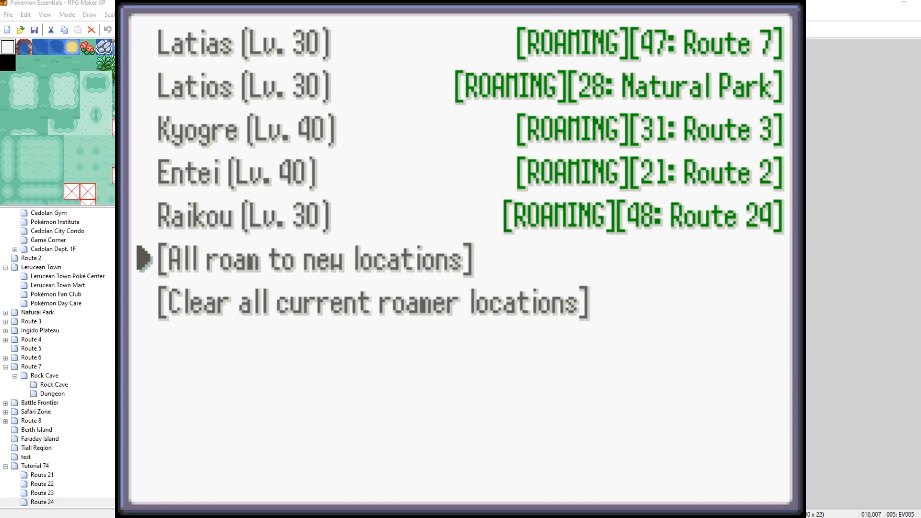
Leave the debug menus, walk into the tall grass and escape from the wild Bulbasaur battle.
key(Escape)
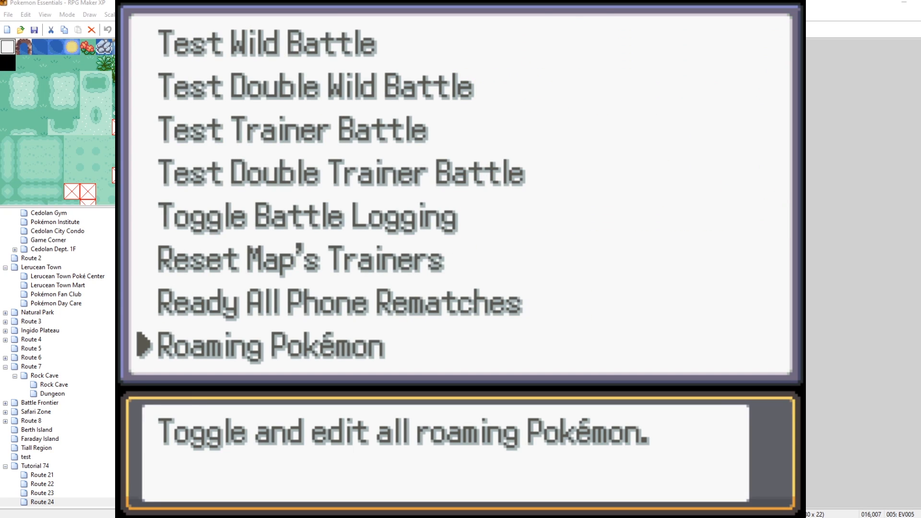
key(Escape)
key(Escape)
key(Left)
key(Up)
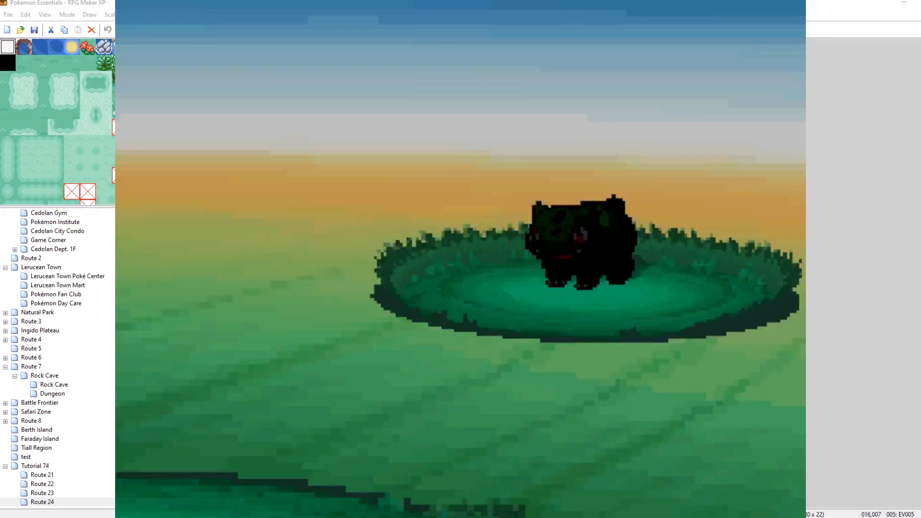
key(Return)
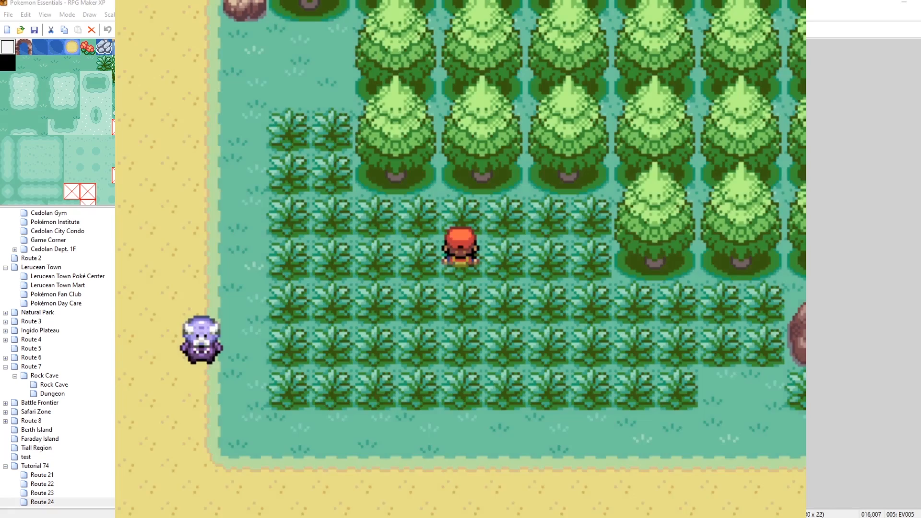
key(Left)
key(Right)
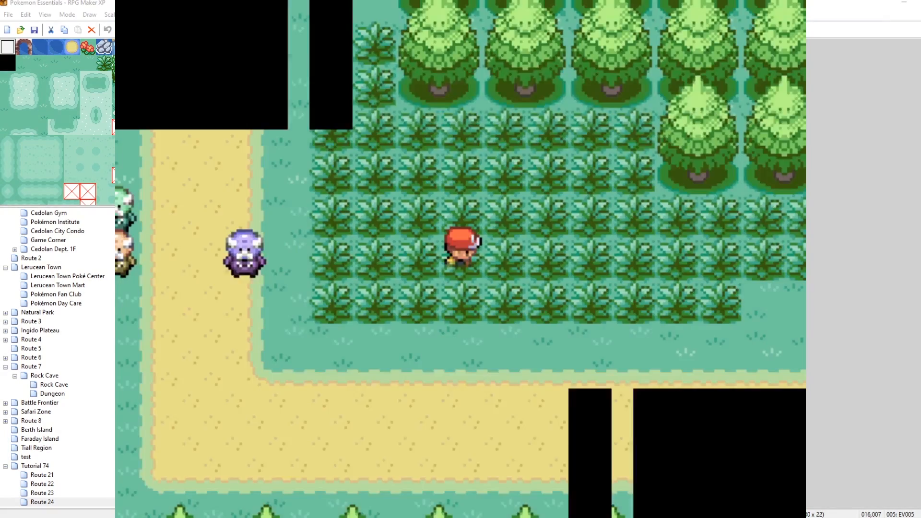
Encounter Raikou in the grass and attack it with Charizard's Flamethrower.
key(Return)
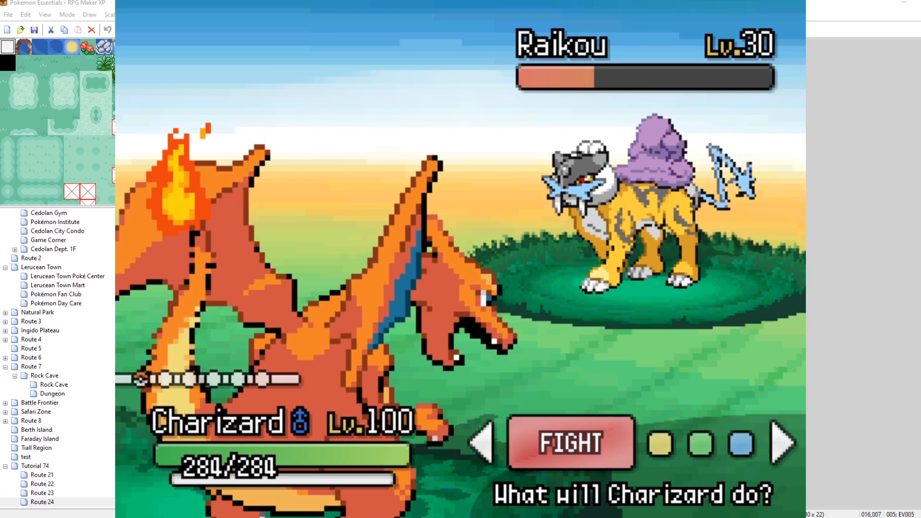
key(Return)
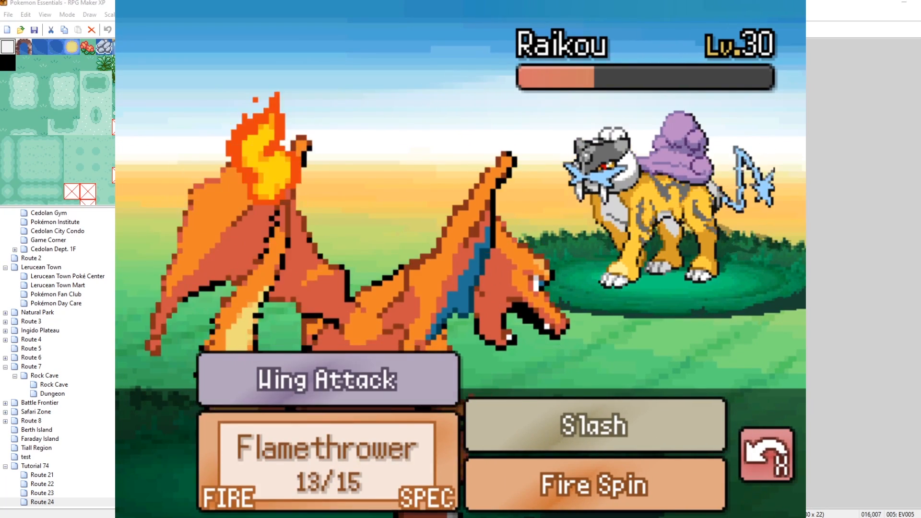
key(Return)
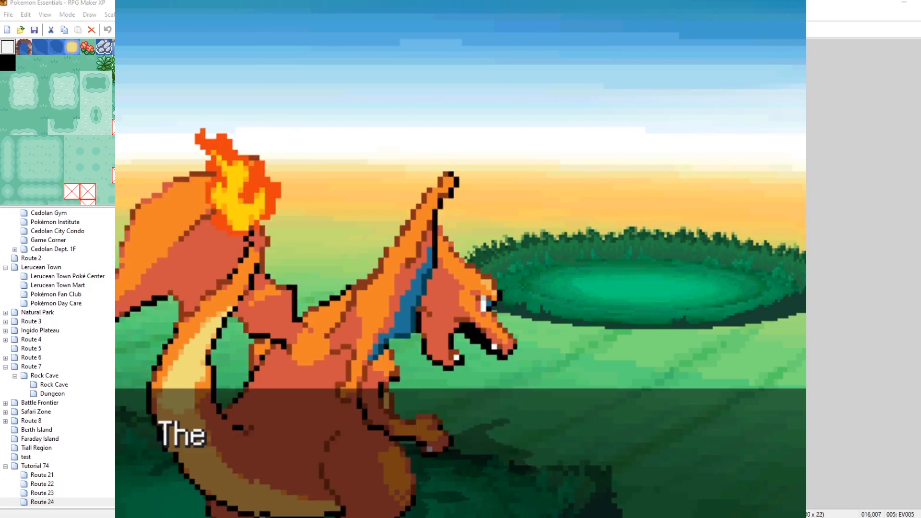
key(Return)
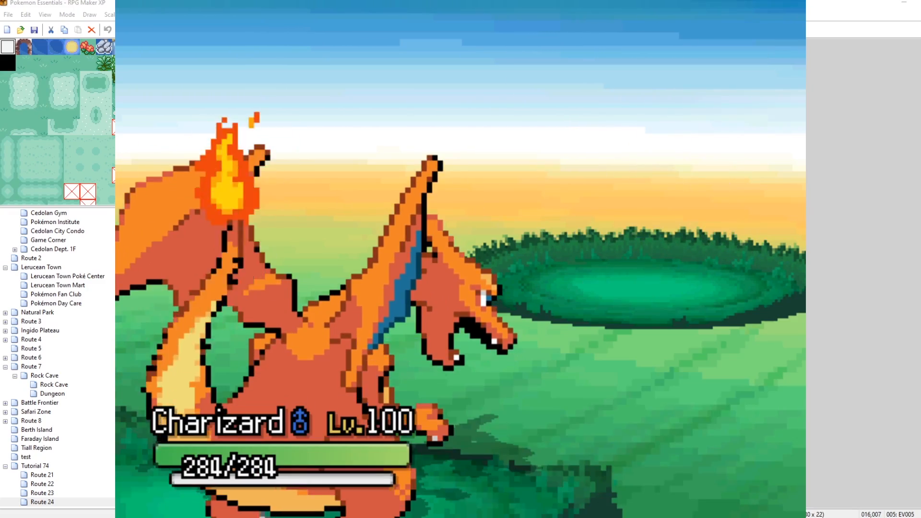
key(Down)
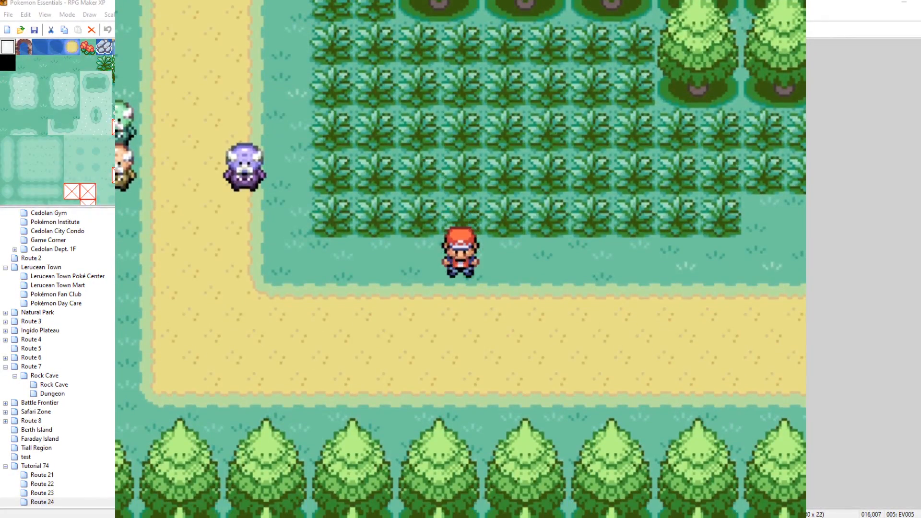
Open the debug Roaming Pokémon list to check Raikou's status, then close the menus.
key(Escape)
key(Escape)
key(F9)
key(Up)
key(Down)
key(Down)
key(Return)
key(Up)
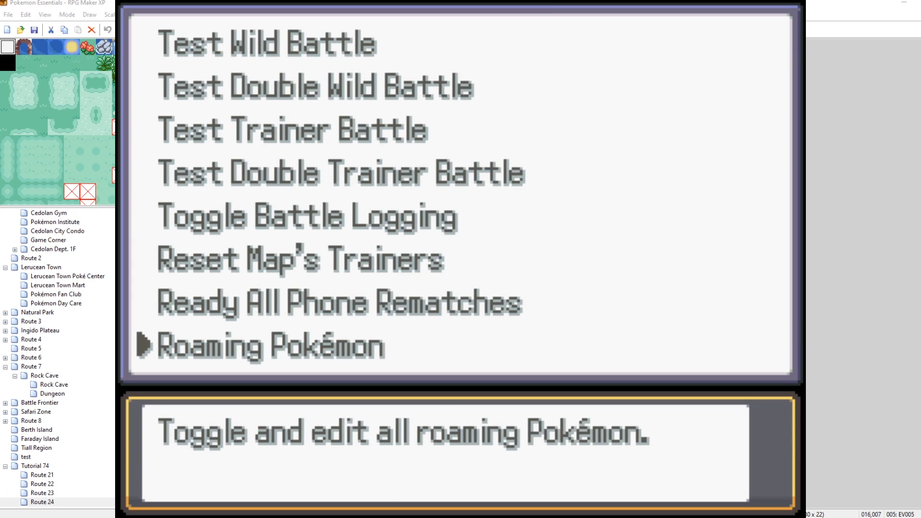
key(Return)
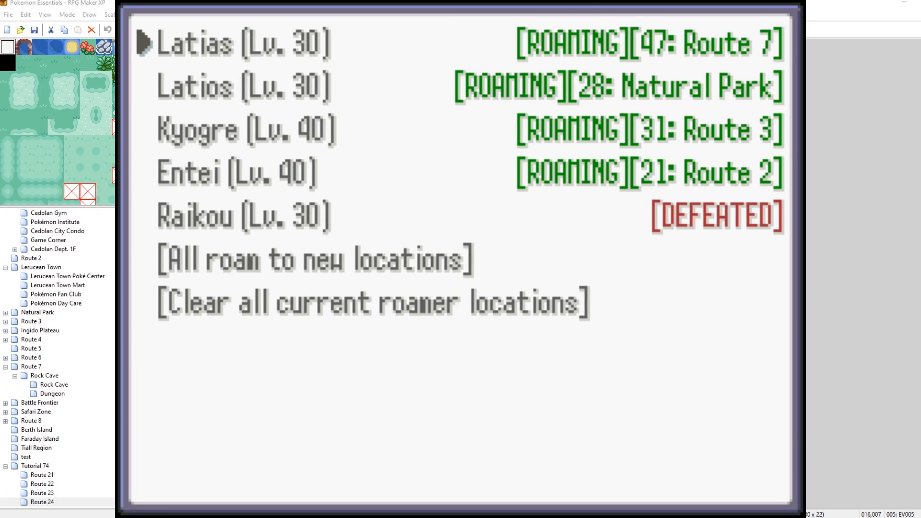
key(Escape)
key(Escape)
key(Escape)
Walk up to the Route 24 event character and talk to it to reset the roamers.
key(Left)
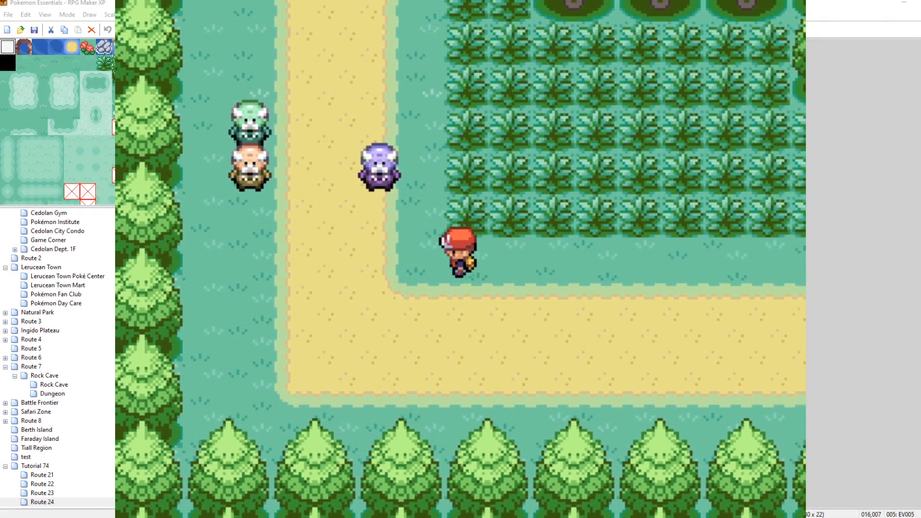
key(Up)
key(Return)
key(Return)
key(Down)
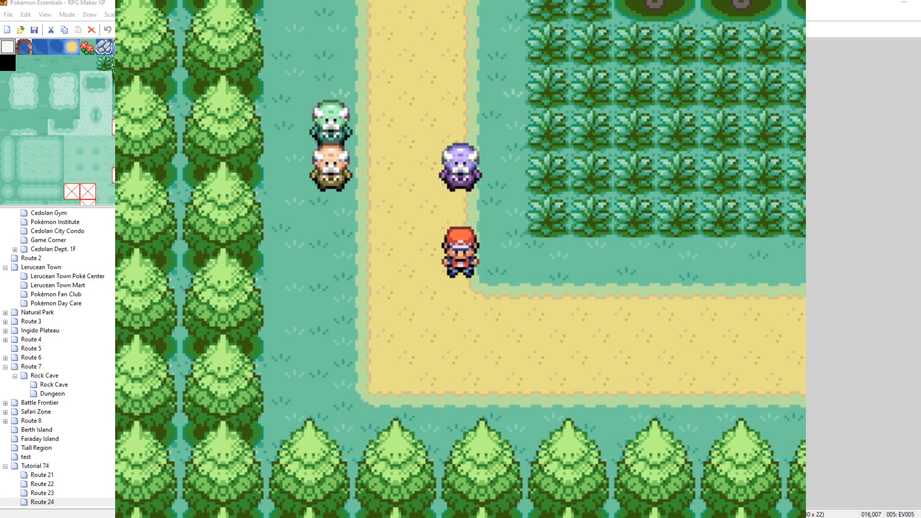
In the debug Roaming Pokémon list, toggle Raikou's status through defeated and caught back to roaming, then send all roamers to new locations.
key(F9)
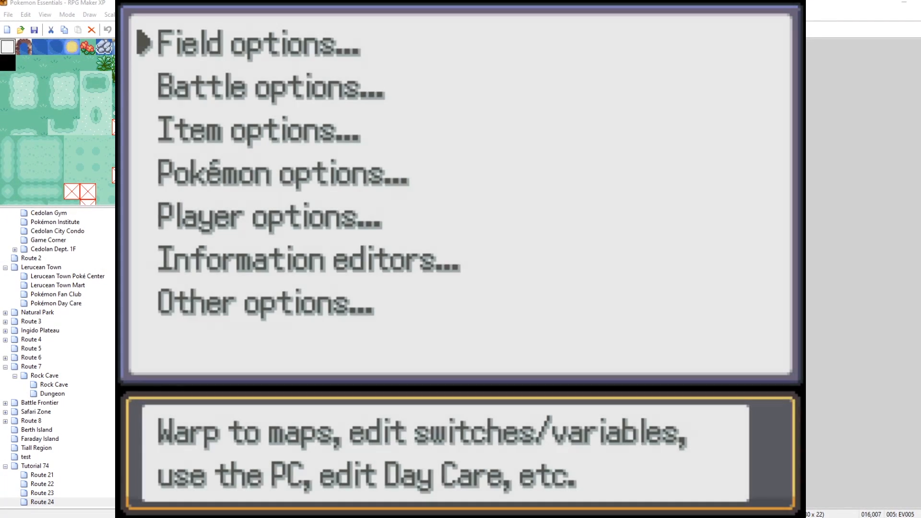
key(Down)
key(Return)
key(Up)
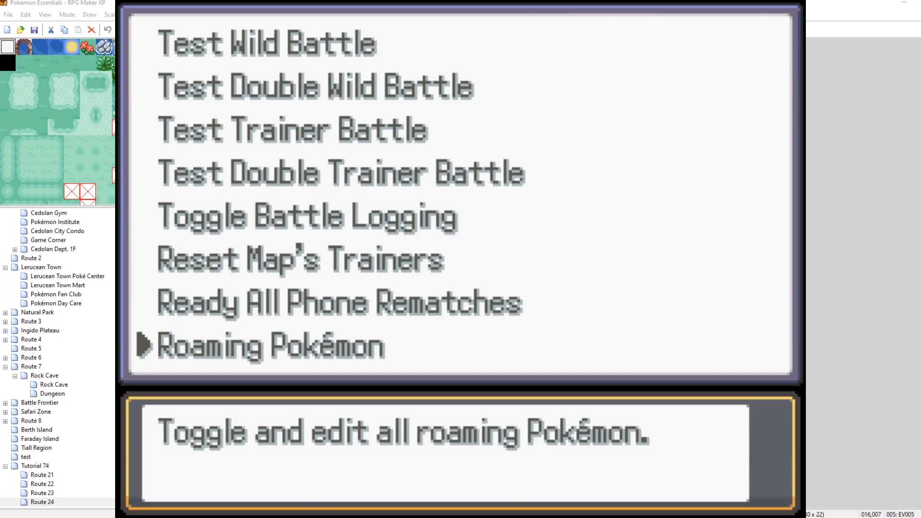
key(Return)
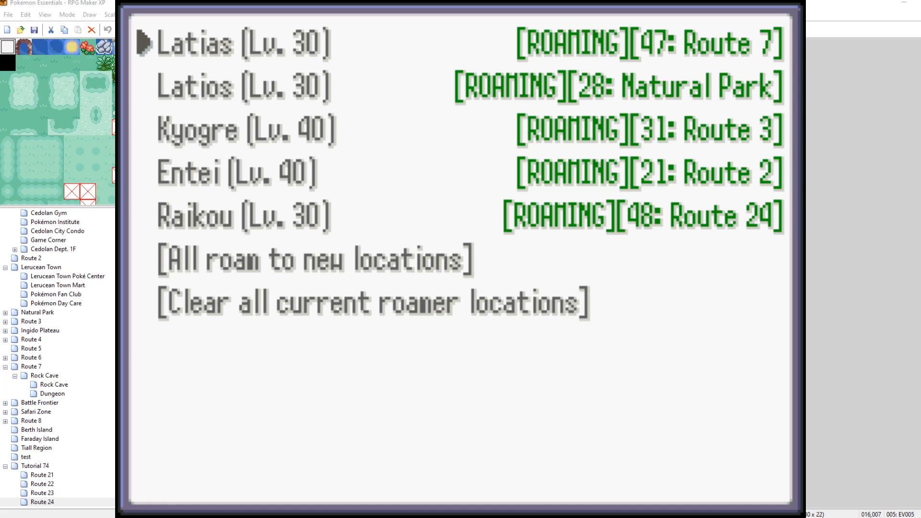
key(Up)
key(Up)
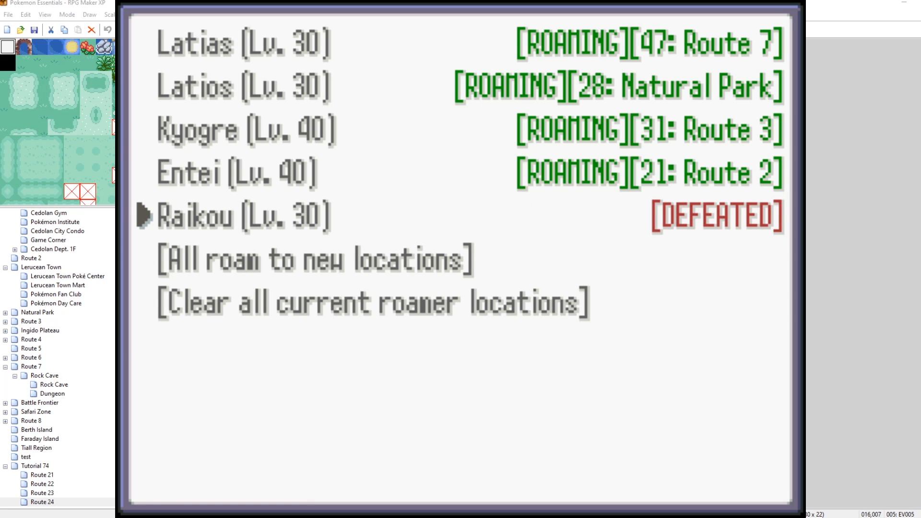
key(c)
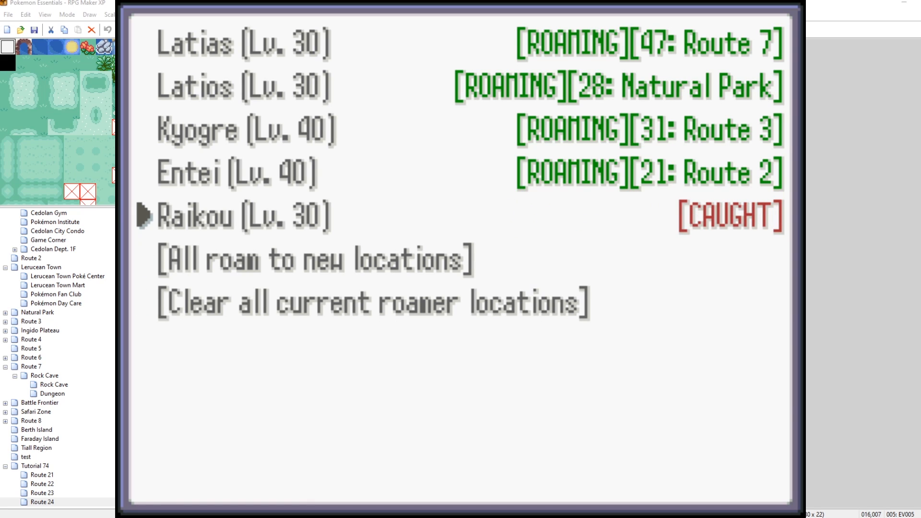
key(c)
key(c)
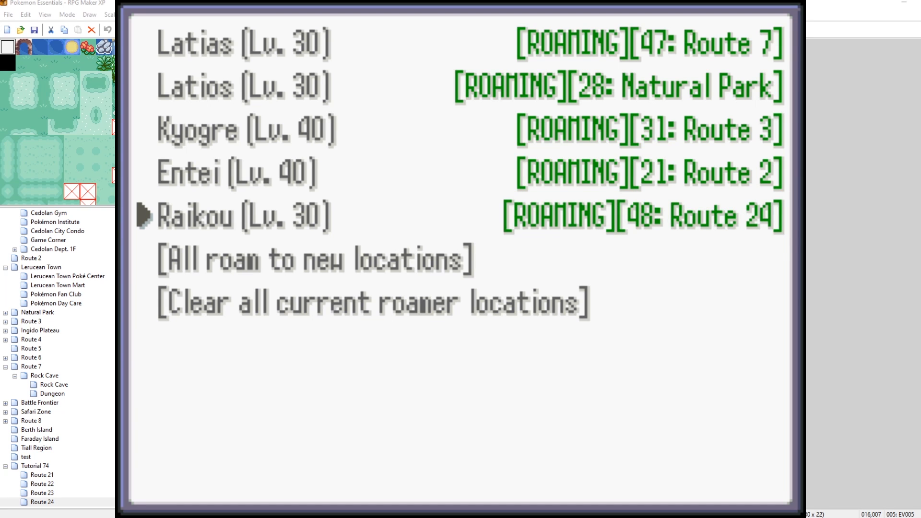
key(Down)
key(c)
key(x)
key(x)
key(x)
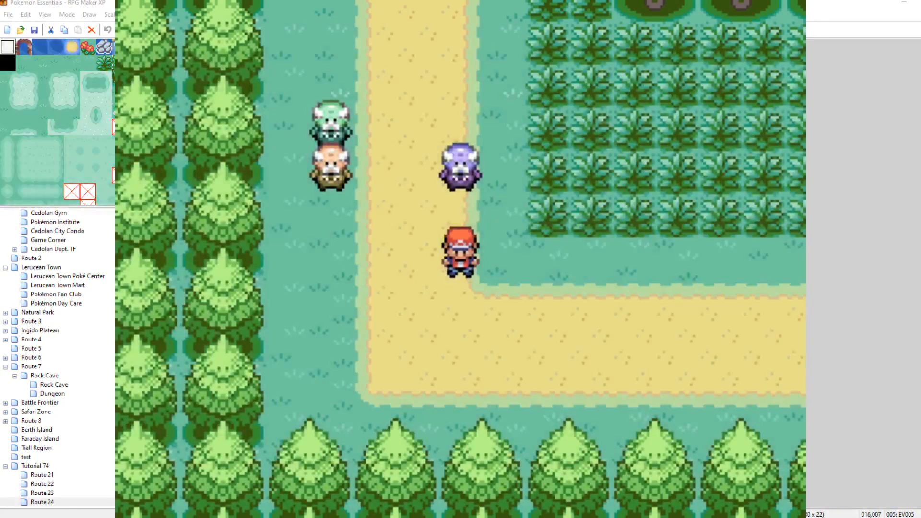
Add 31 Master Balls to the Bag through the debug Add Item option.
key(F9)
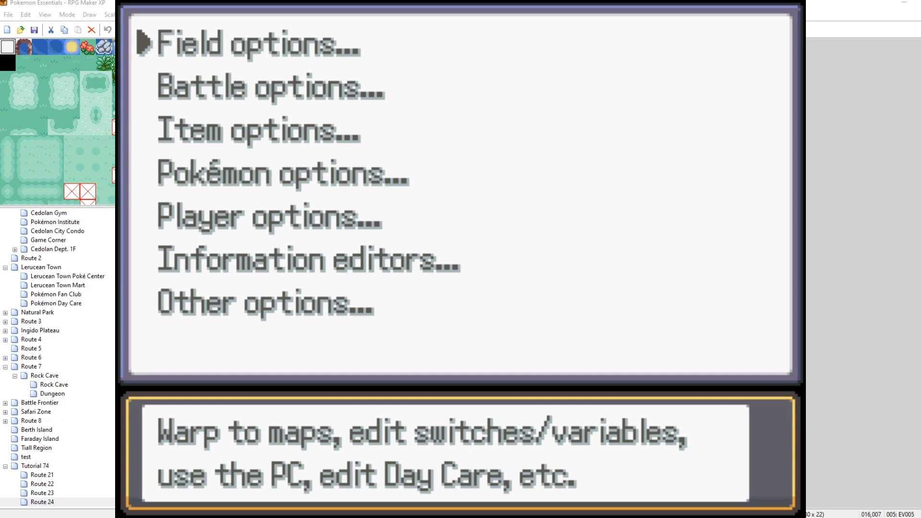
key(Down)
key(Down)
key(Return)
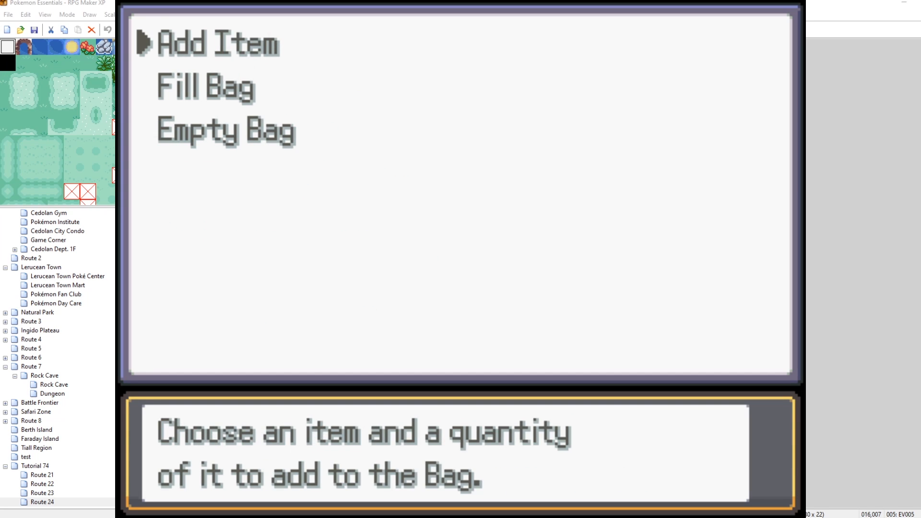
key(Return)
key(Page_Down)
key(Page_Down)
key(Page_Down)
key(Page_Down)
key(Page_Down)
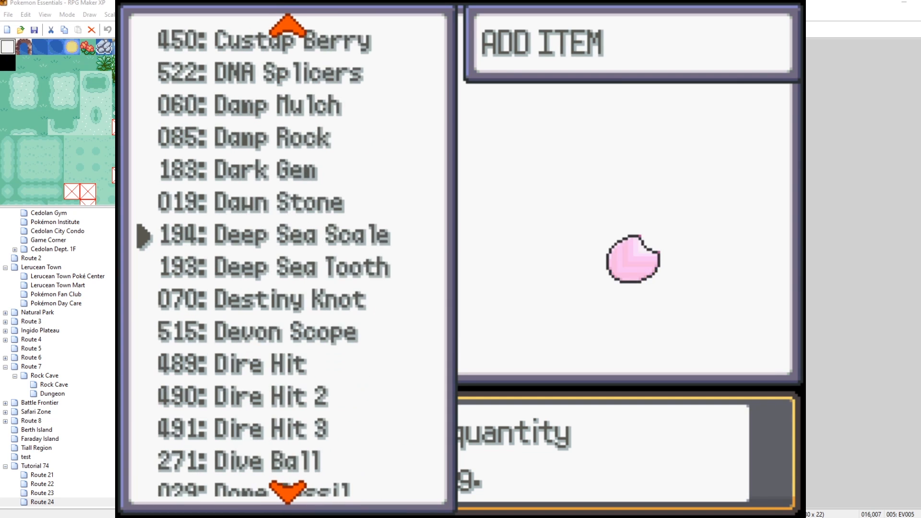
key(Page_Down)
key(Page_Down)
key(Page_Down)
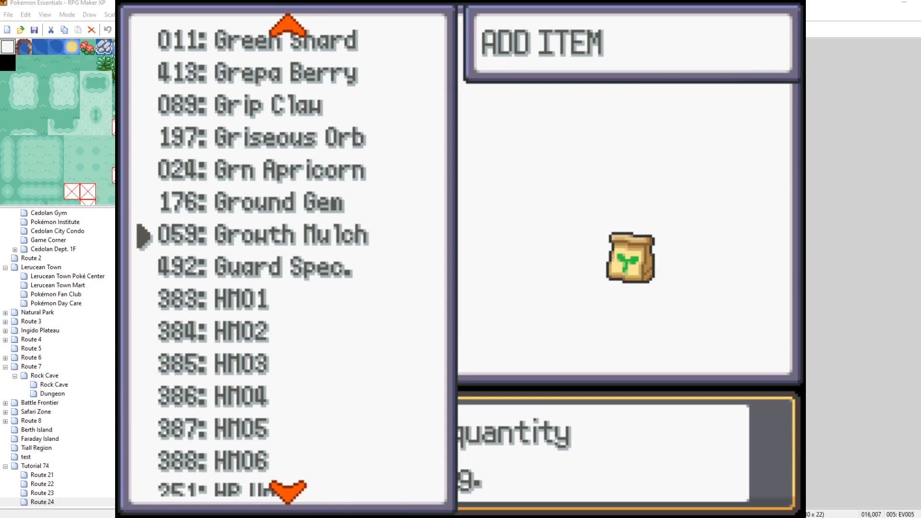
key(Page_Down)
key(Page_Down)
key(Page_Down)
key(Page_Down)
key(Page_Down)
key(Page_Up)
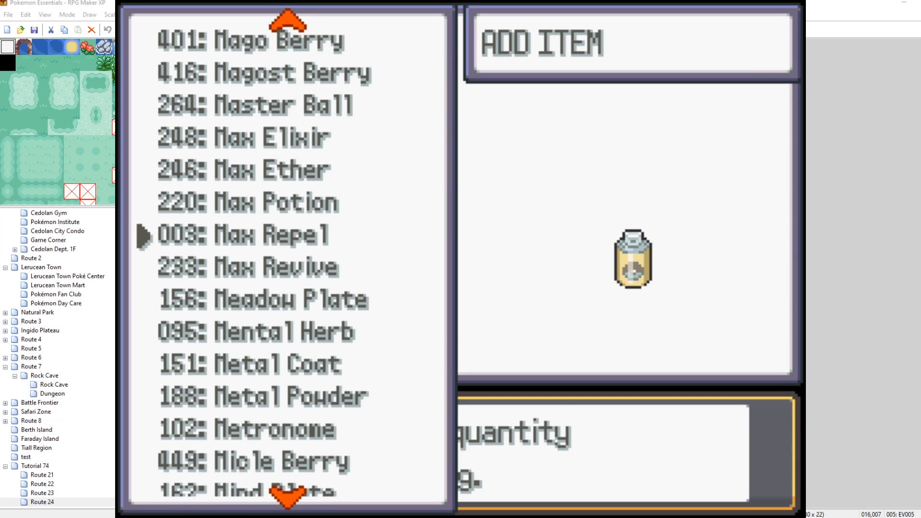
key(Up)
key(Up)
key(Up)
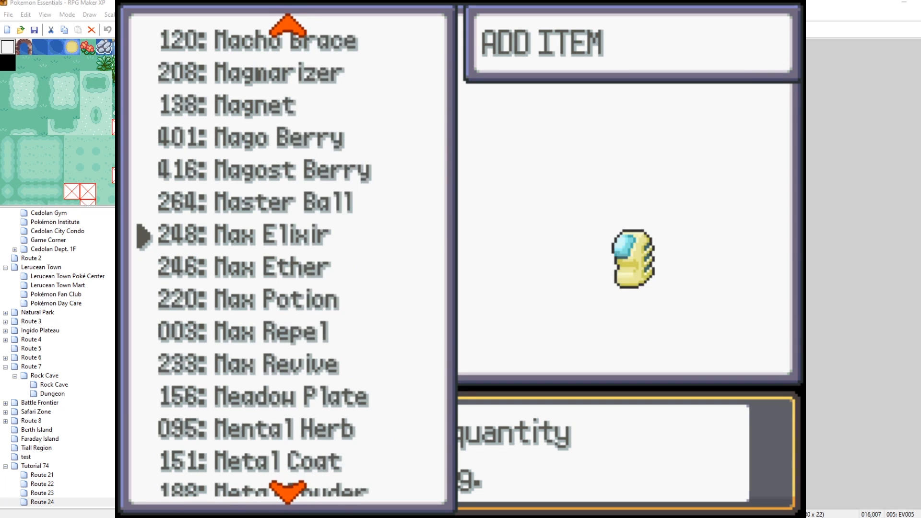
key(Up)
key(Return)
key(Left)
key(Up)
key(Up)
key(Up)
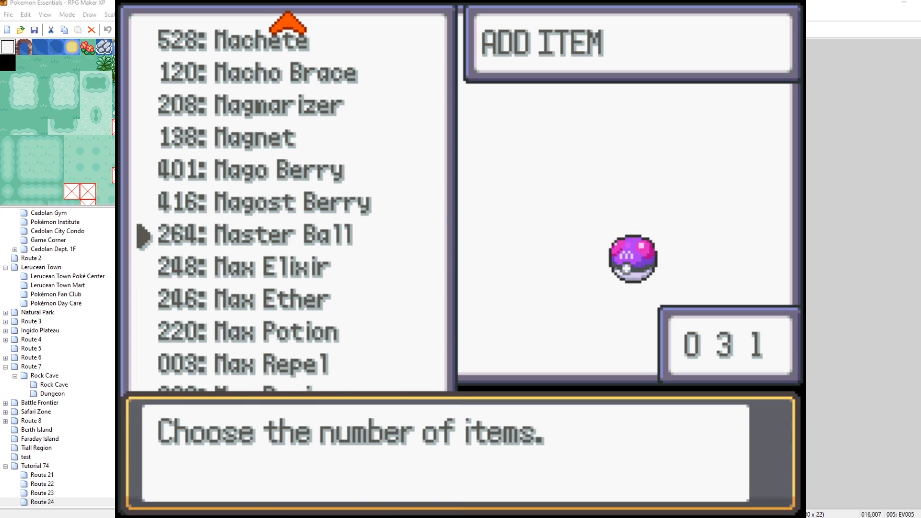
key(Return)
Close the debug menus and save the game.
key(Escape)
key(Escape)
key(Escape)
key(Escape)
key(Down)
key(Down)
key(Down)
key(Down)
key(Return)
key(Return)
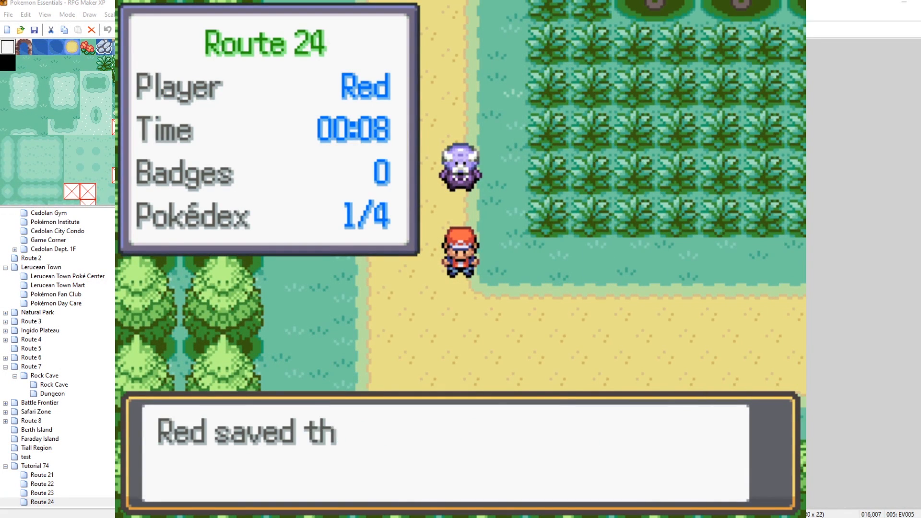
key(Return)
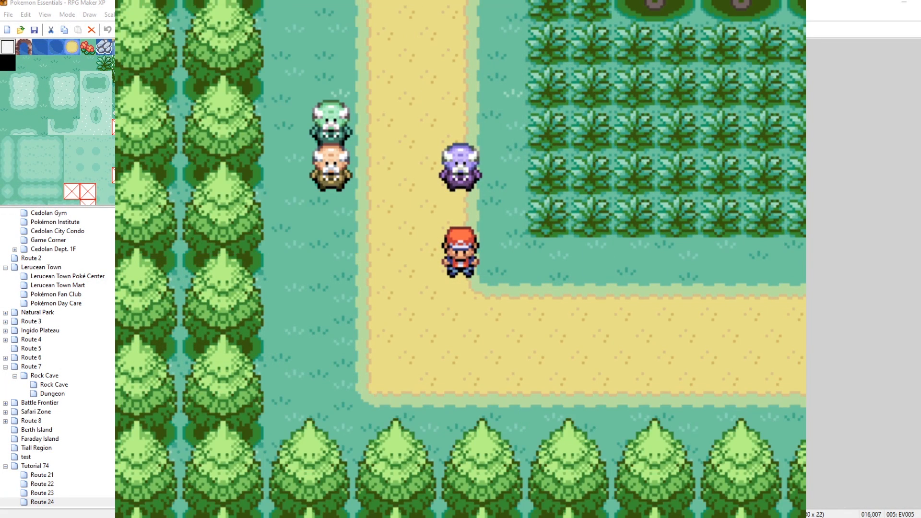
Stop the playtest and paste Raikou's map 33, 42, 43, 48 area entries over the RoamingAreas list in the Settings script.
key(Left)
key(Down)
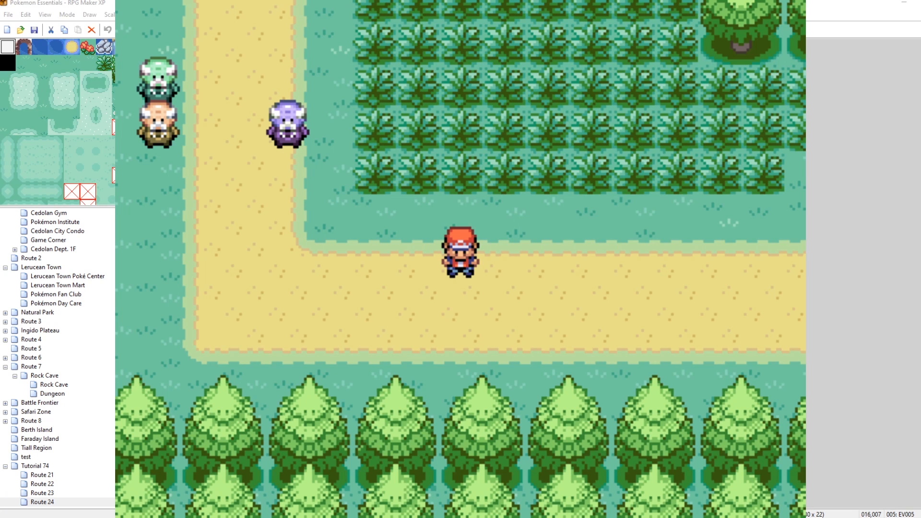
click(789, 5)
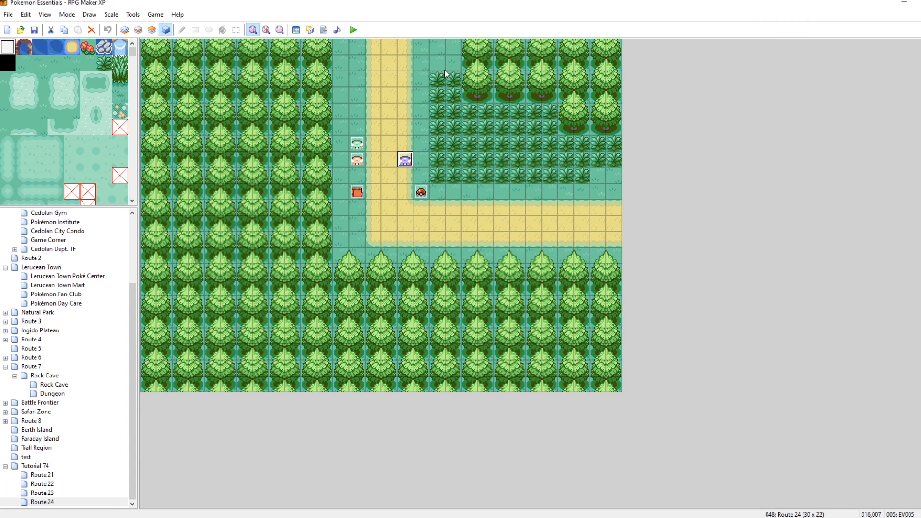
click(324, 30)
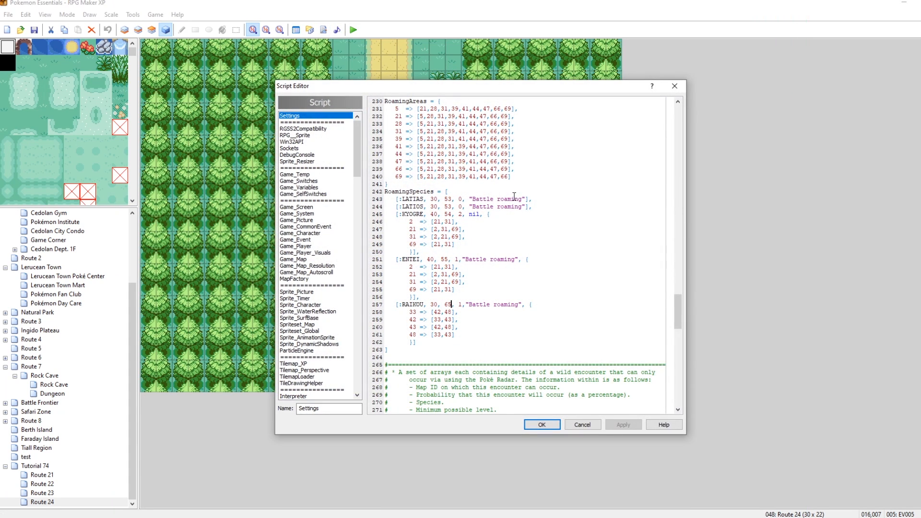
scroll(505, 144, up, 1)
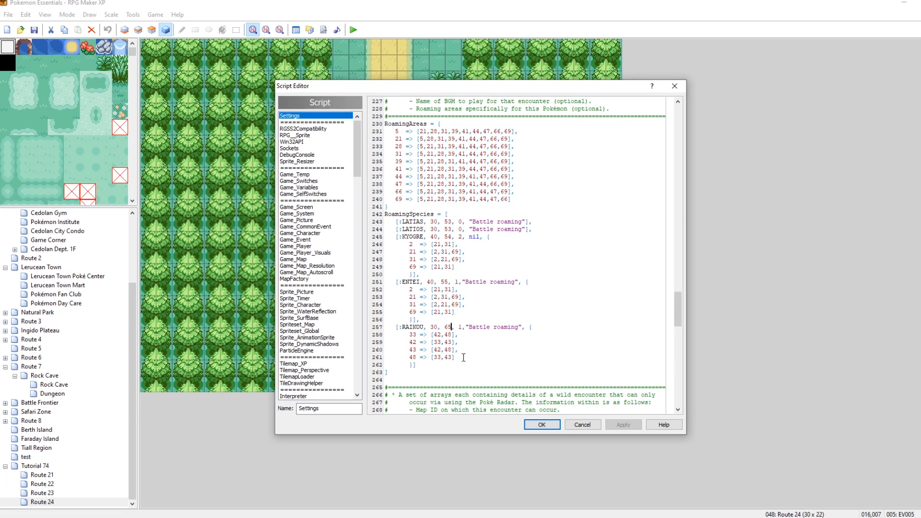
drag(455, 358, 410, 335)
key(ctrl+c)
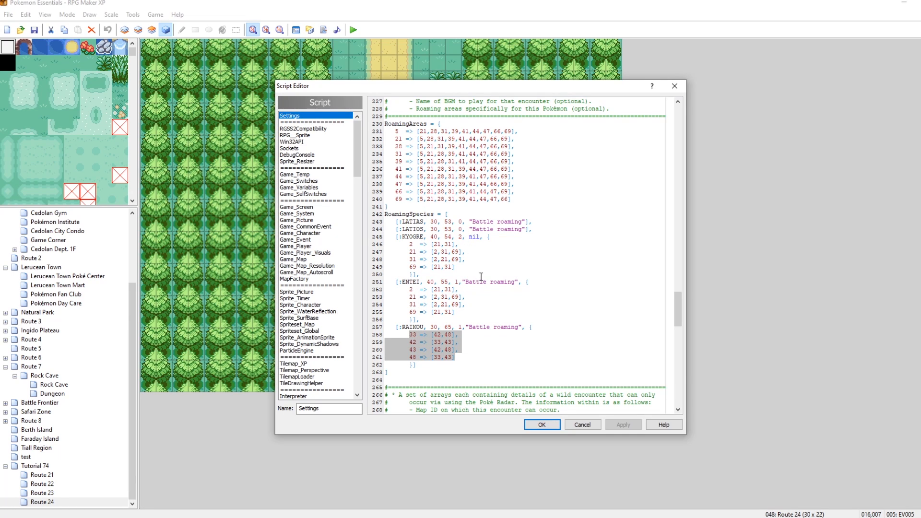
scroll(490, 254, up, 2)
drag(519, 245, 396, 177)
key(ctrl+v)
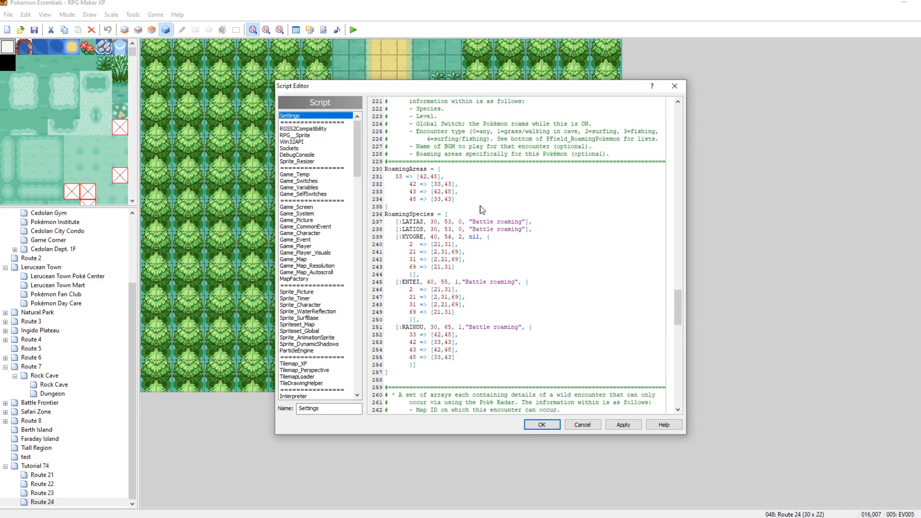
Remove the extra indentation from the pasted RoamingAreas lines.
click(409, 184)
key(BackSpace)
key(BackSpace)
key(BackSpace)
key(BackSpace)
click(410, 192)
key(BackSpace)
key(BackSpace)
key(BackSpace)
key(BackSpace)
click(409, 198)
key(BackSpace)
key(BackSpace)
key(BackSpace)
key(BackSpace)
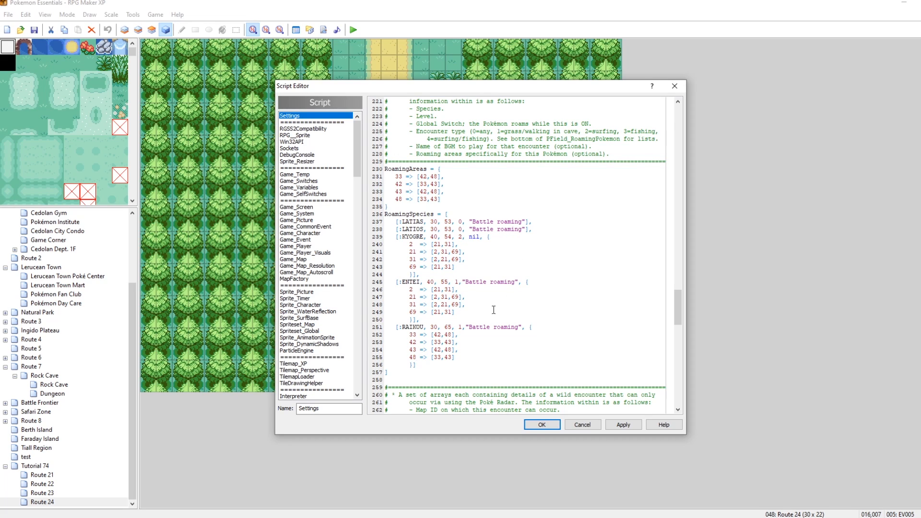
Delete Raikou's own area list from its RoamingSpecies entry and apply the script changes.
drag(416, 365, 526, 327)
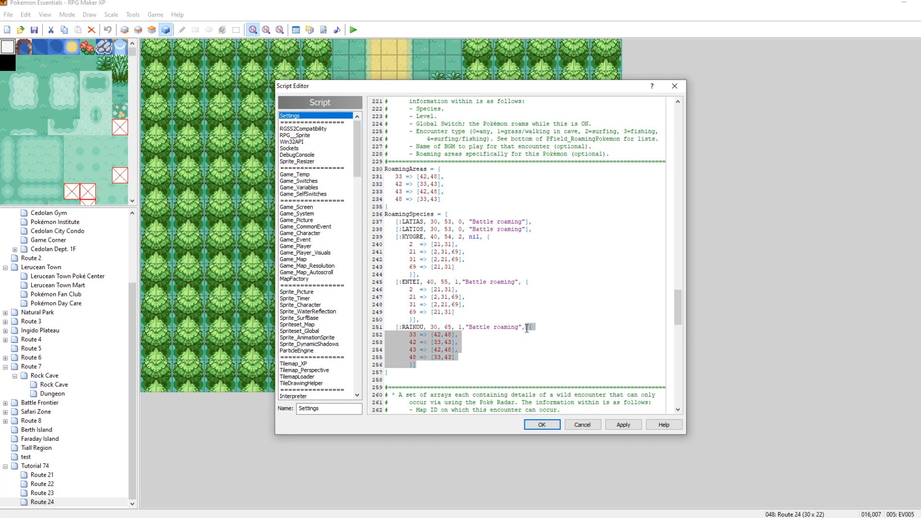
key(Delete)
key(BackSpace)
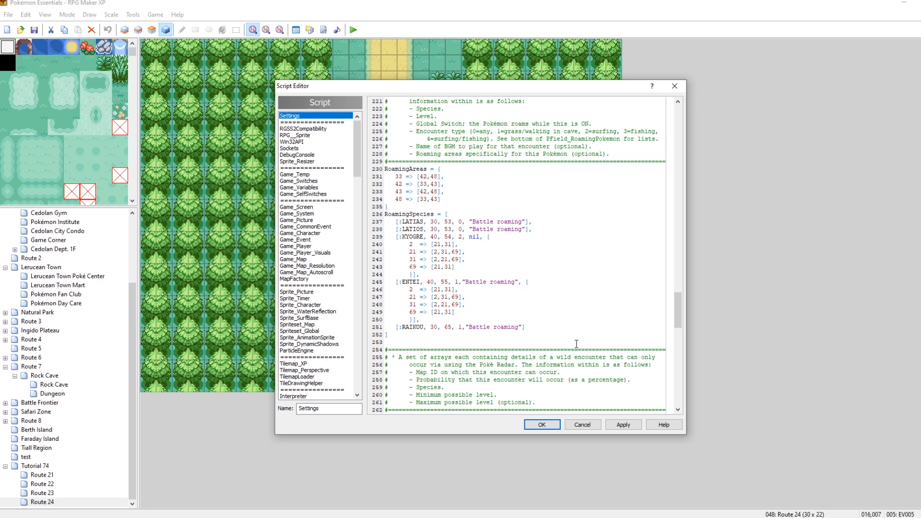
click(622, 425)
click(547, 424)
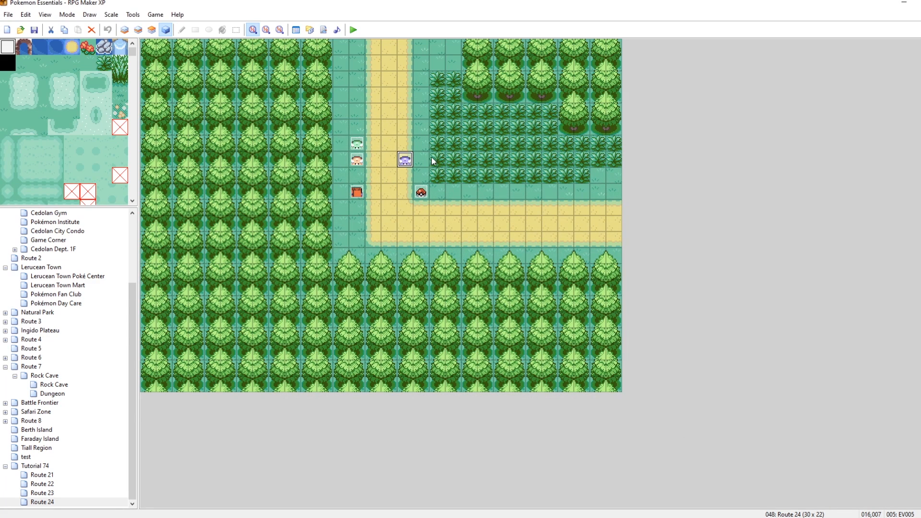
Add a command to the Route 24 switch-on event turning switch 0053 Latias/Latios roaming ON.
double_click(356, 160)
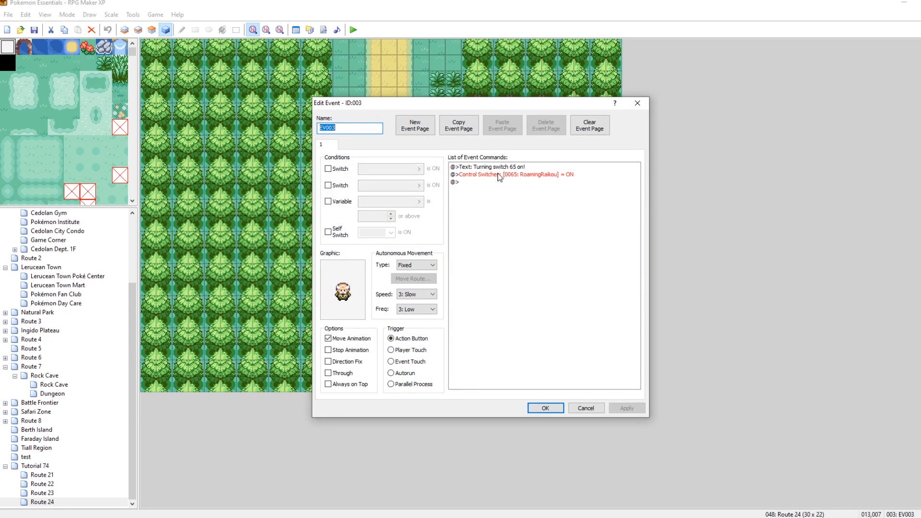
right_click(484, 181)
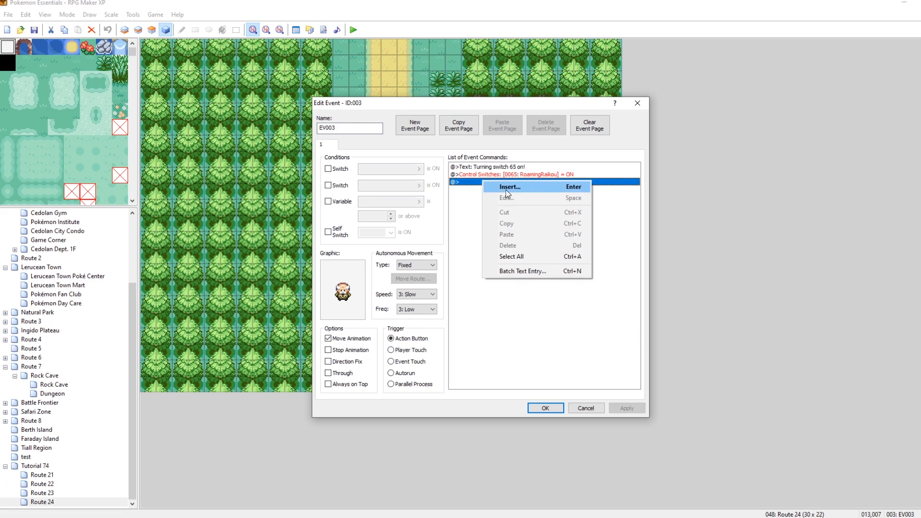
click(505, 189)
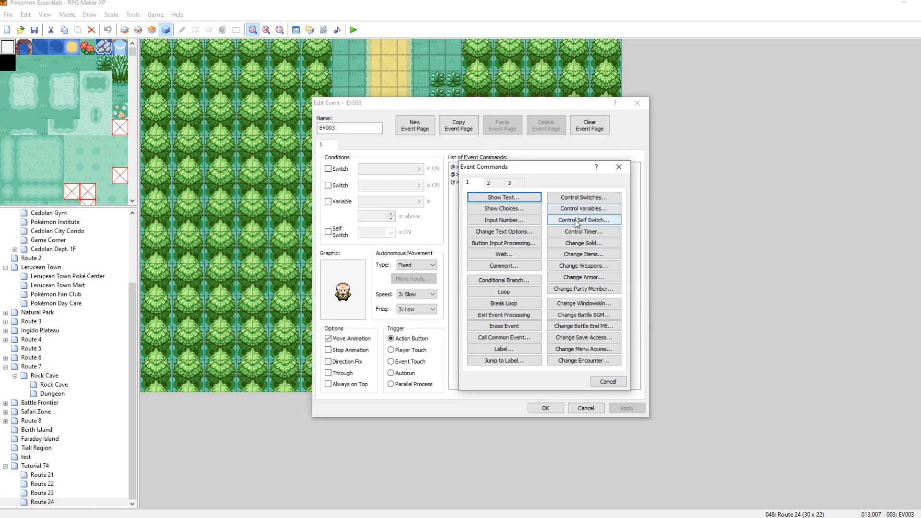
click(582, 199)
click(551, 254)
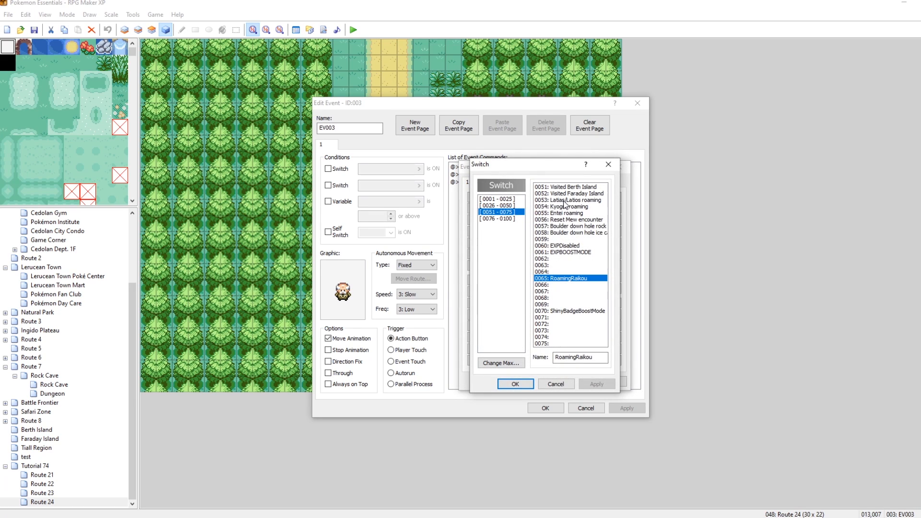
click(566, 200)
click(514, 384)
click(545, 321)
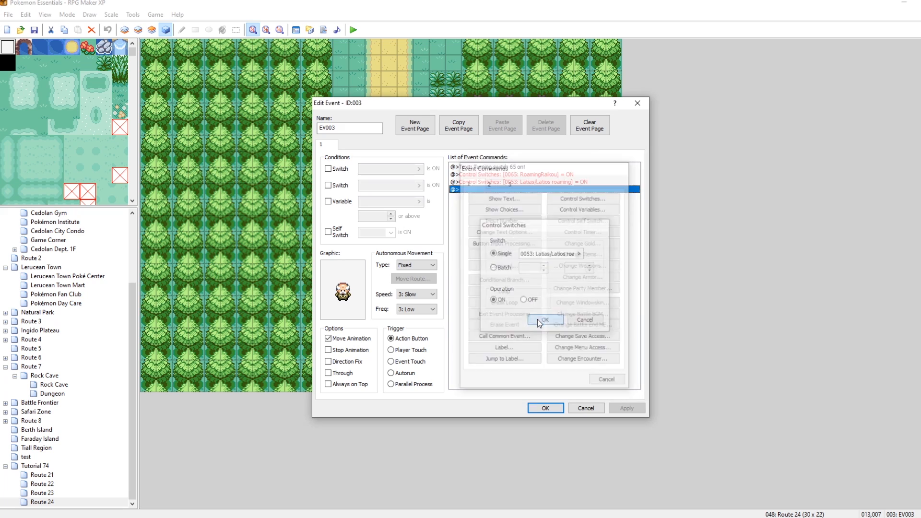
click(545, 408)
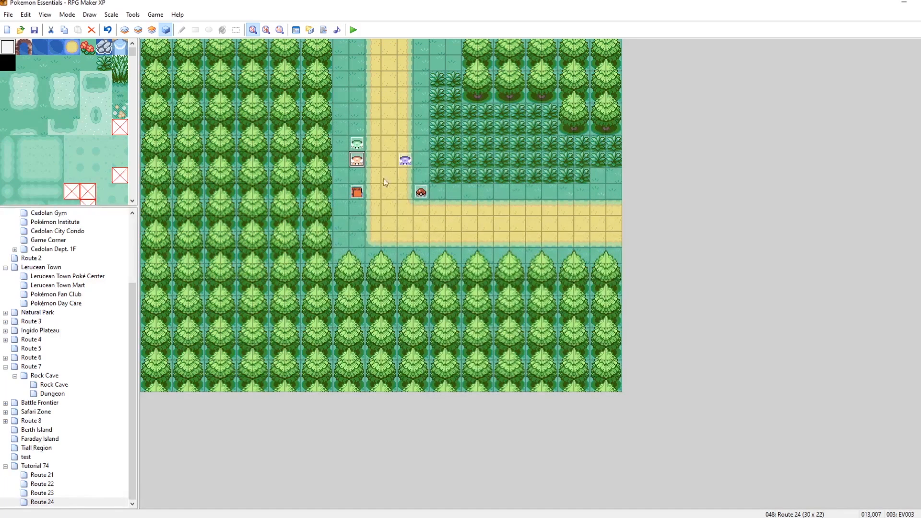
Copy the new Latias/Latios switch command from the switch-on event.
double_click(357, 149)
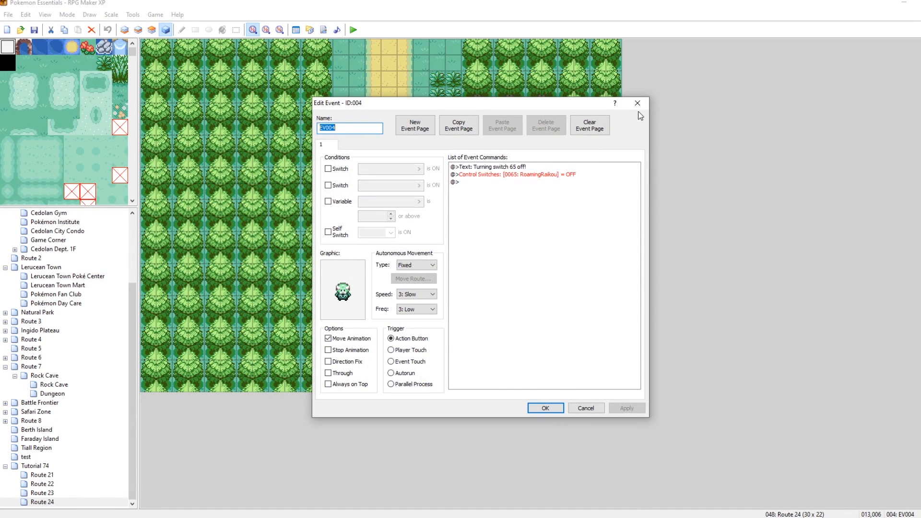
click(645, 99)
double_click(357, 160)
click(536, 183)
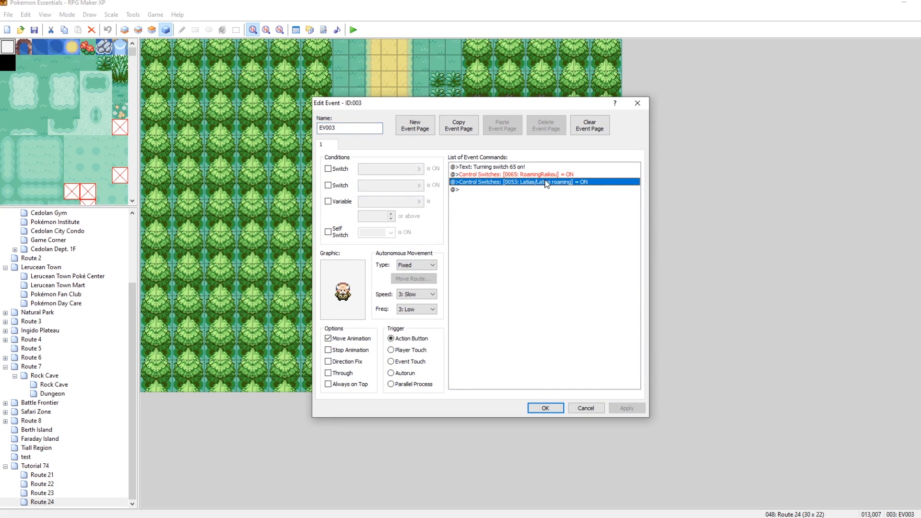
click(547, 410)
Paste the command into the switch-off event and change it to turn switch 0053 OFF.
double_click(357, 146)
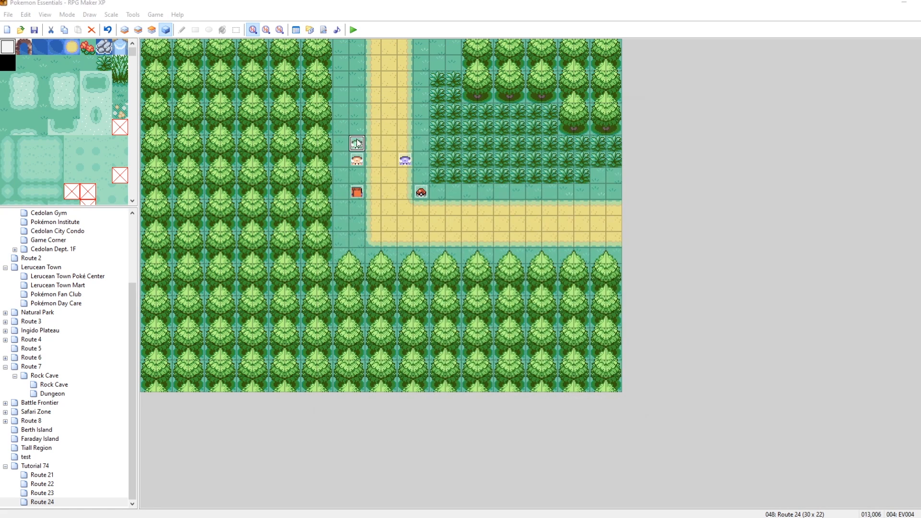
click(509, 183)
key(ctrl+v)
right_click(520, 182)
click(555, 201)
click(523, 303)
click(541, 319)
click(627, 408)
click(585, 408)
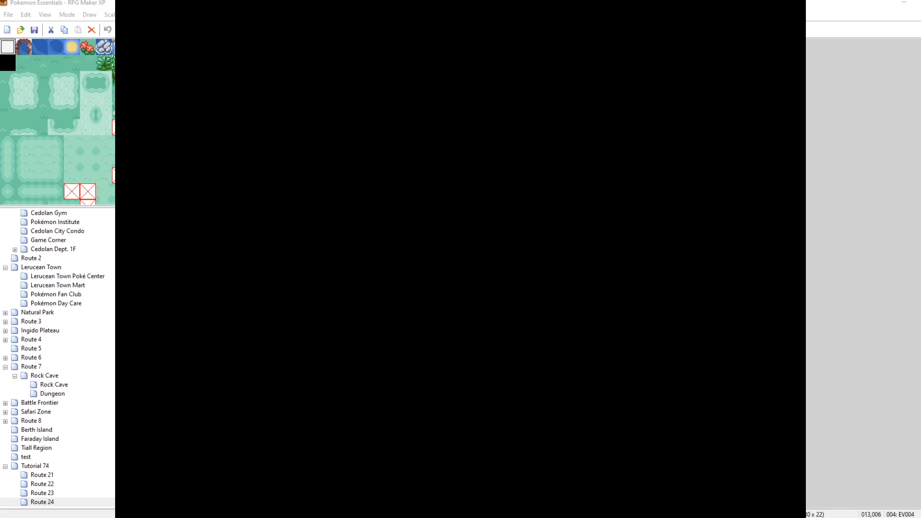
In a new playtest, open the debug Roaming Pokémon list and switch off roaming for Latias and Latios.
key(F9)
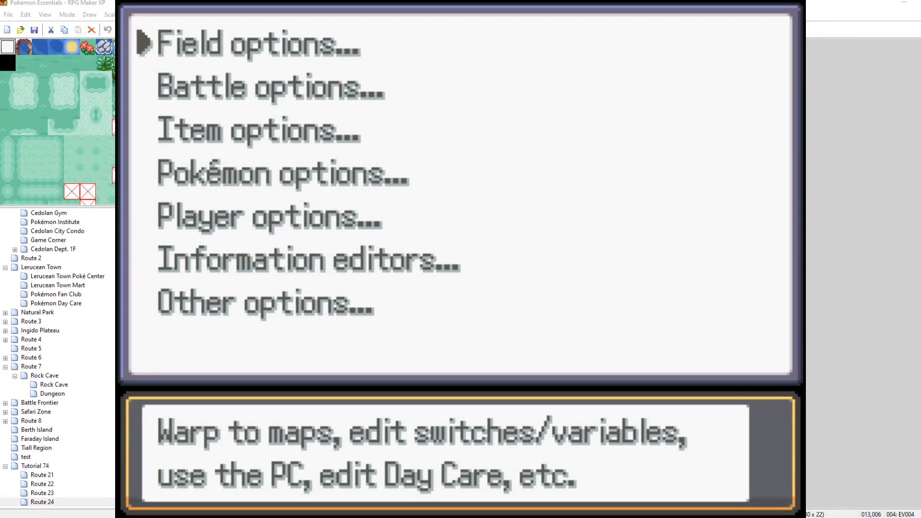
key(Down)
key(Return)
key(Up)
key(Return)
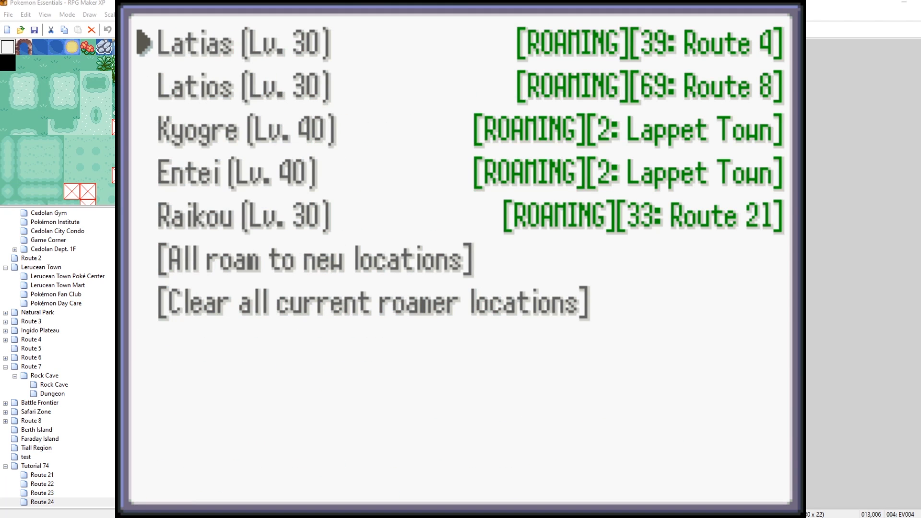
key(Return)
Switch off roaming for Kyogre, Entei and Raikou in the Roaming Pokémon list.
key(Return)
key(Return)
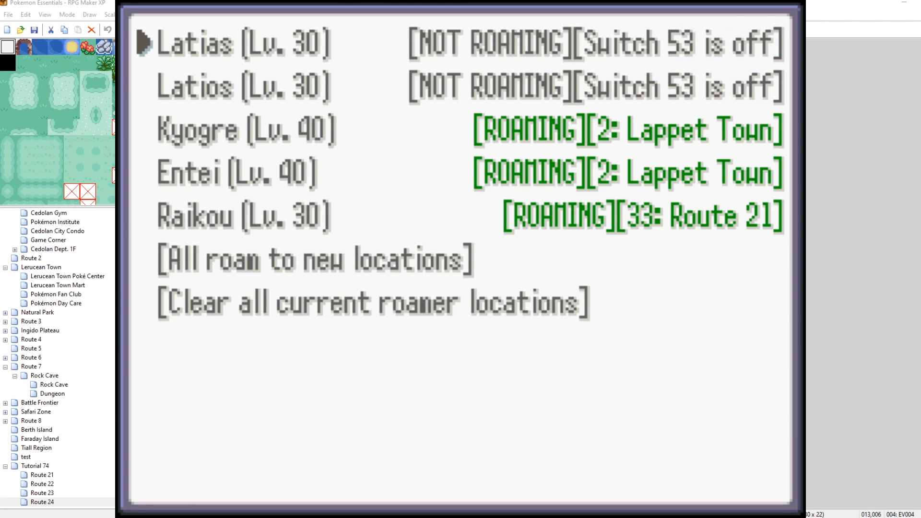
key(Down)
key(Down)
key(Return)
key(Down)
key(Up)
key(Return)
key(Return)
key(Down)
key(Return)
key(Return)
key(Return)
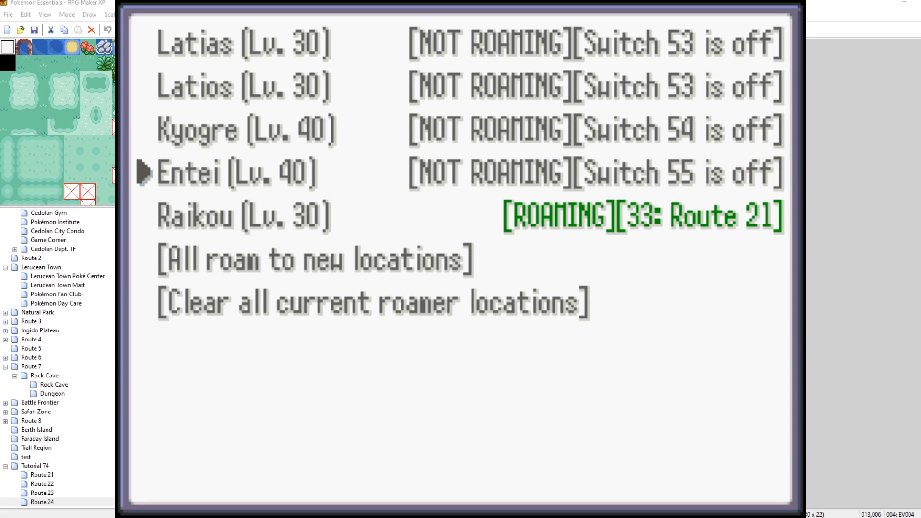
key(Down)
key(Return)
key(Return)
key(Return)
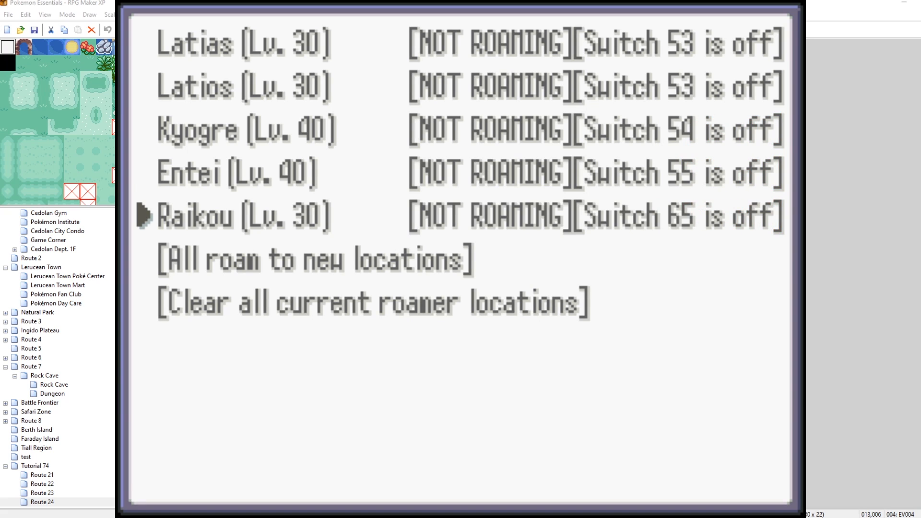
Close the debug menus and save the game.
key(Escape)
key(Escape)
key(Escape)
key(Left)
key(Escape)
key(Down)
key(Down)
key(Down)
key(Down)
key(Return)
Close the running playtest and launch a new playtest, starting a new game.
key(Return)
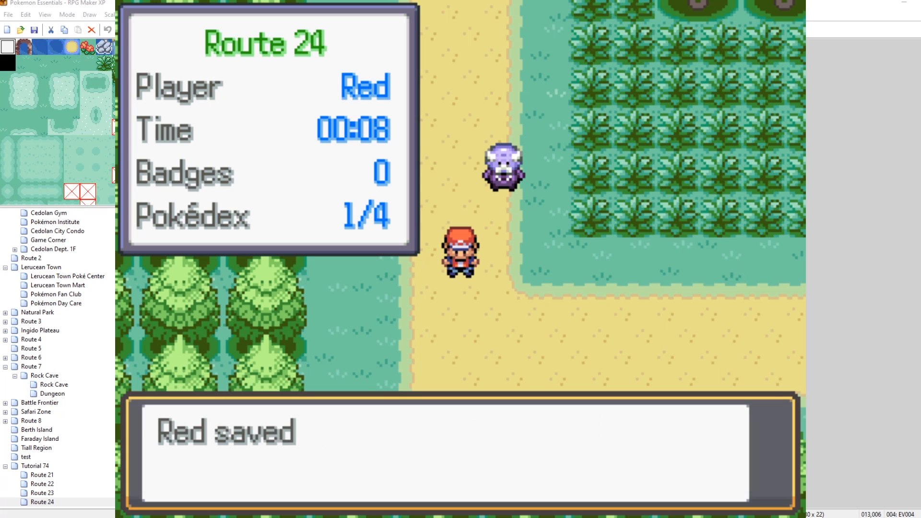
key(Return)
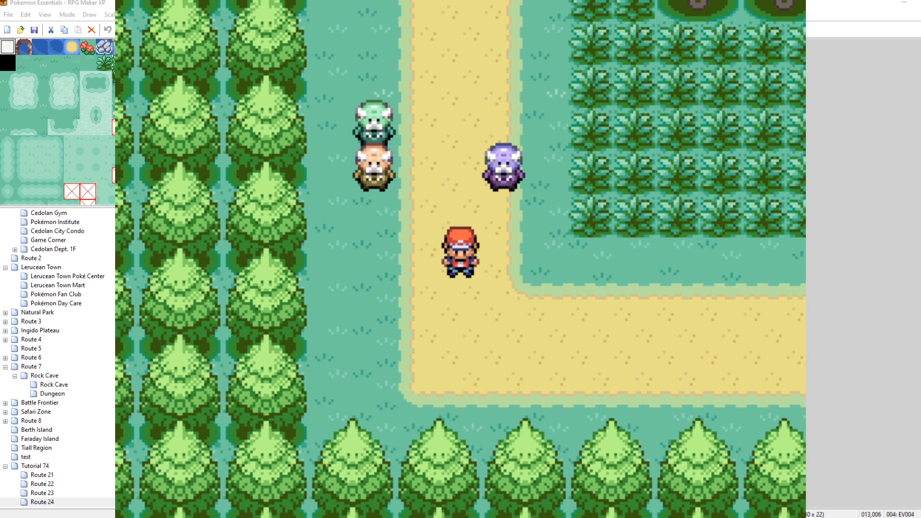
key(alt+F4)
click(353, 28)
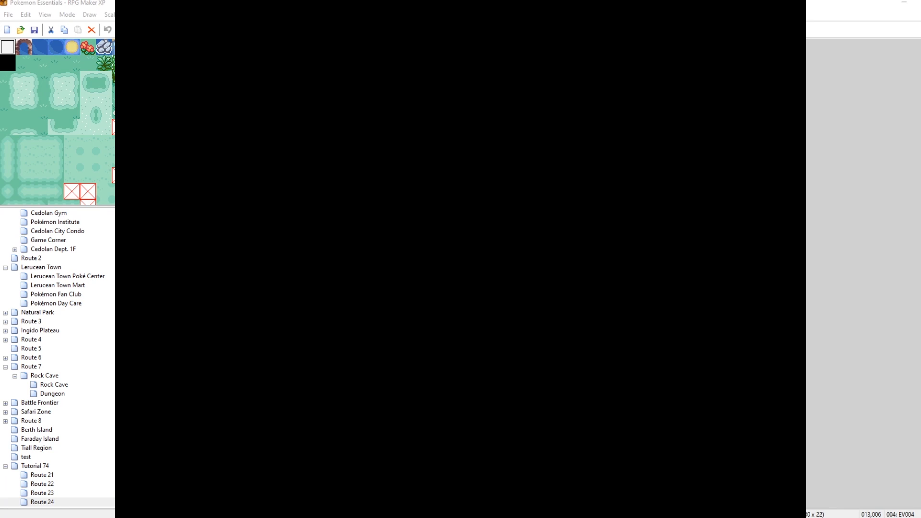
key(Down)
key(Return)
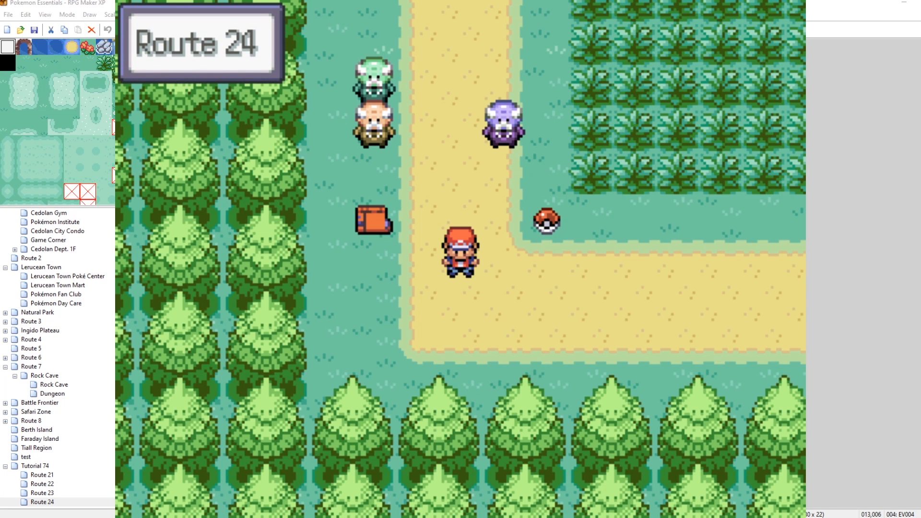
Collect the item and the Poké Ball Pokémon beside the path, declining to give it a nickname.
key(Up)
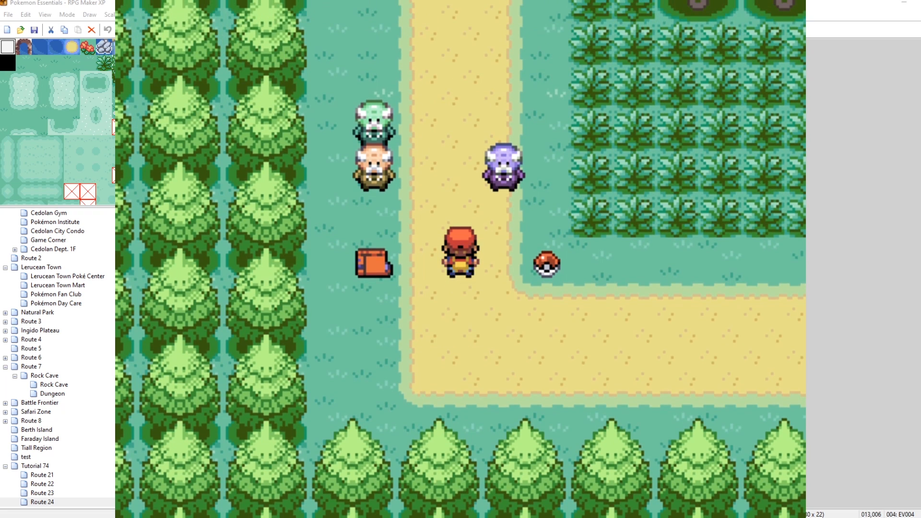
key(Left)
key(Return)
key(Return)
key(Right)
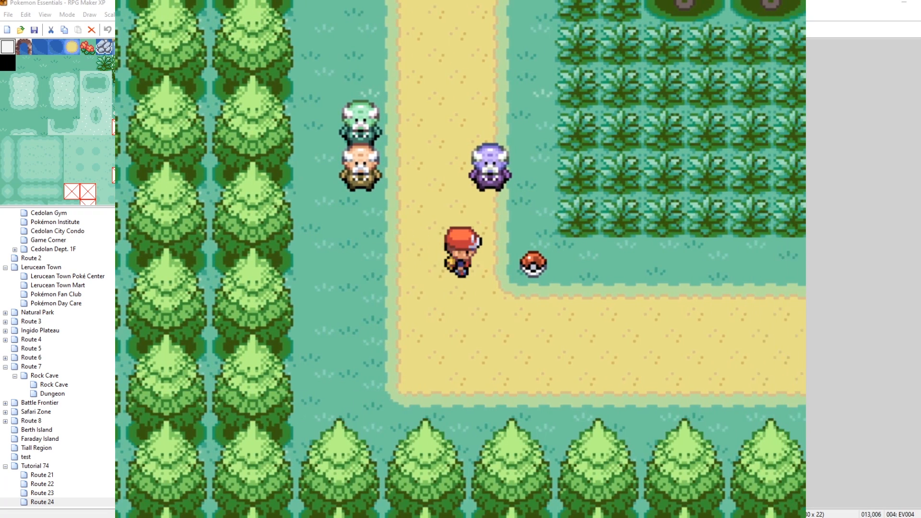
key(Return)
key(Return)
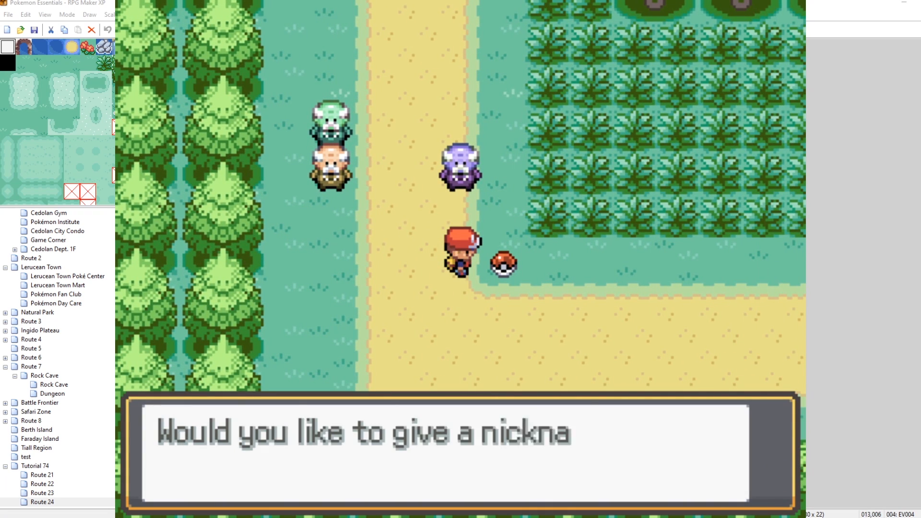
key(Down)
key(Return)
key(Left)
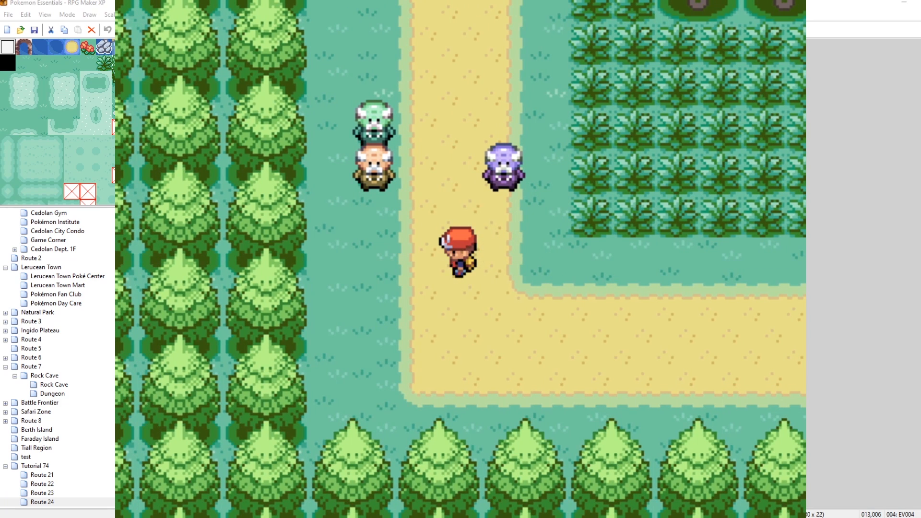
Open the debug menu's Item options and add an item with a chosen quantity to the Bag.
key(Escape)
key(Up)
key(Up)
key(Return)
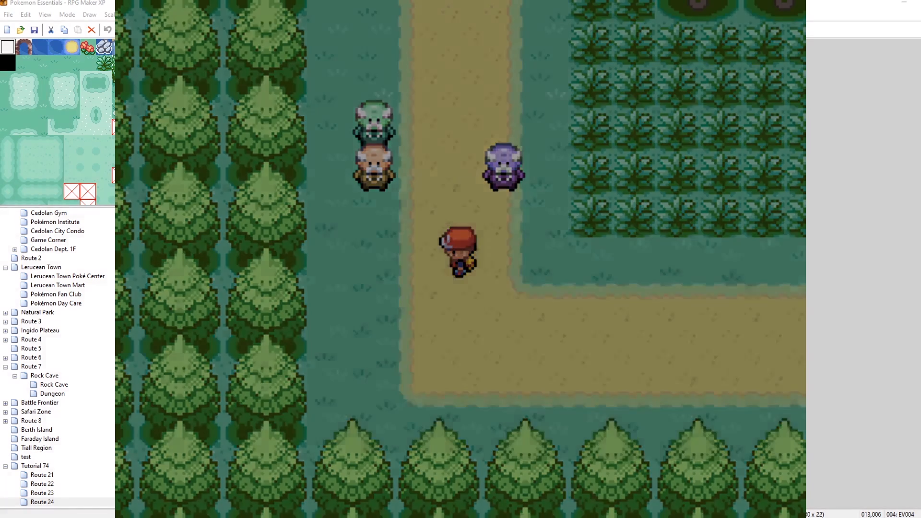
key(Down)
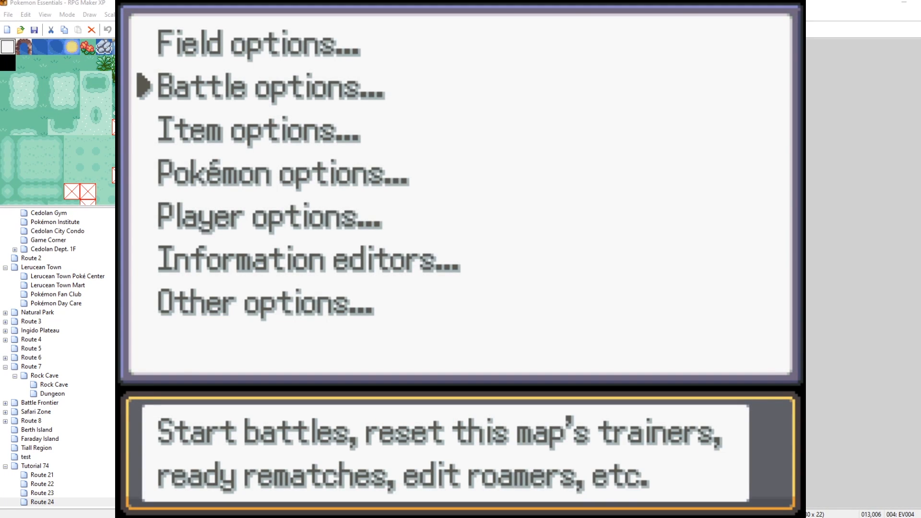
key(Down)
key(Return)
key(Return)
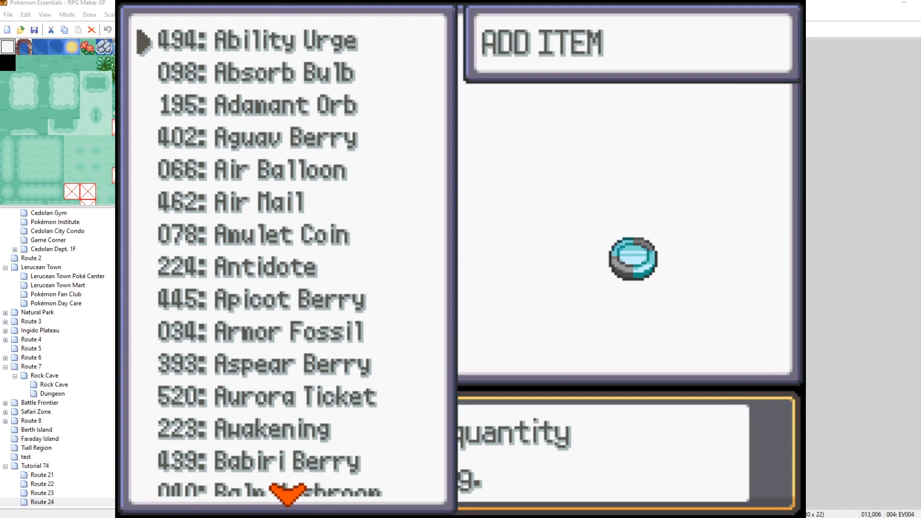
key(Down)
key(Down)
key(Down)
key(Down)
key(Up)
key(Up)
key(Up)
key(Up)
key(Return)
key(Left)
key(Up)
key(Up)
key(Return)
key(Return)
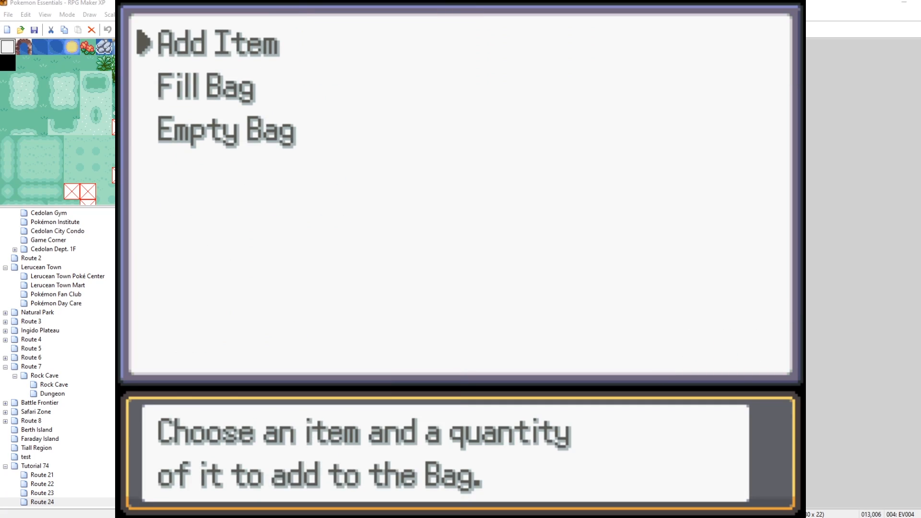
Close the debug menus and save the game, going through the overwrite warning prompts.
key(Escape)
key(Escape)
key(Down)
key(Down)
key(Down)
key(Down)
key(Return)
key(Return)
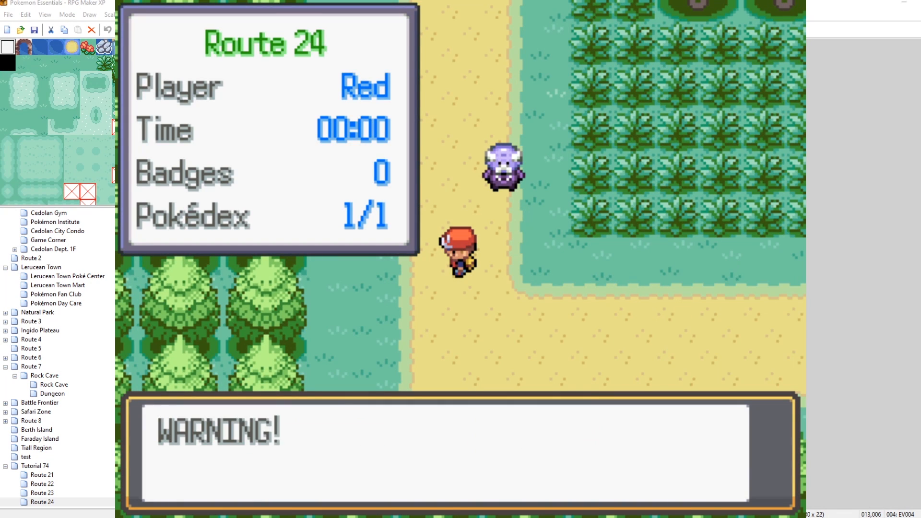
key(Return)
key(Return)
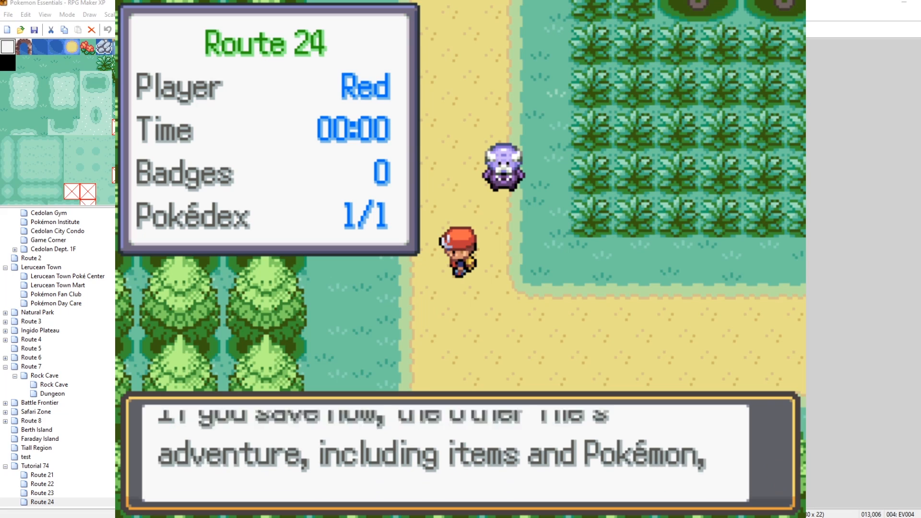
key(Return)
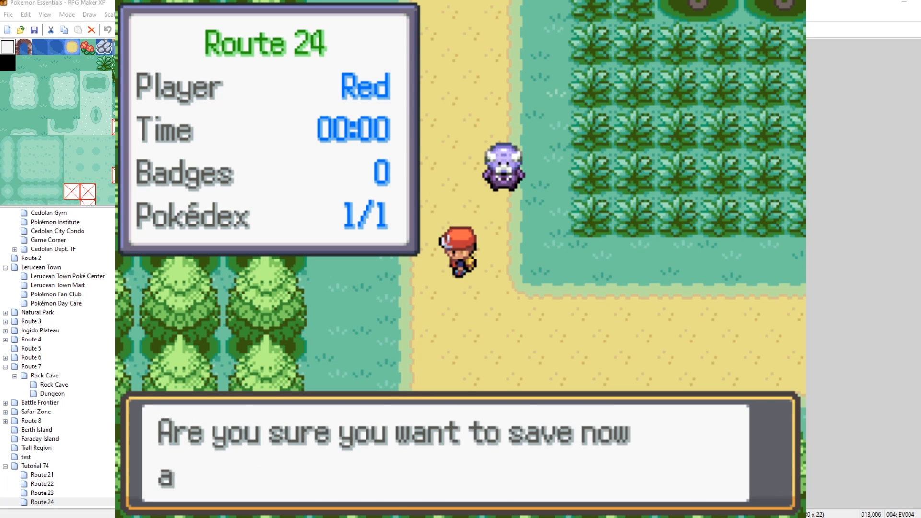
key(Down)
key(Return)
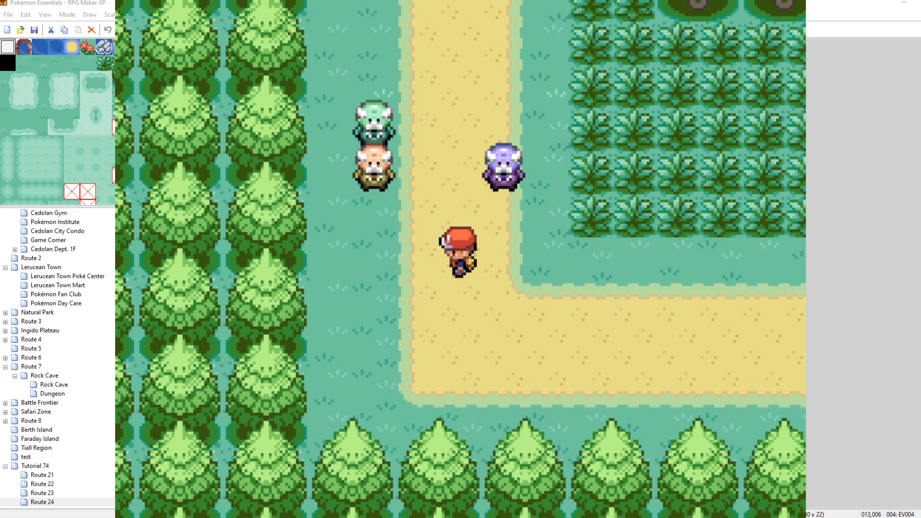
Open the debug Roaming Pokémon list to check each roamer's status, then close the menus.
key(F9)
key(Down)
key(Return)
key(Up)
key(Return)
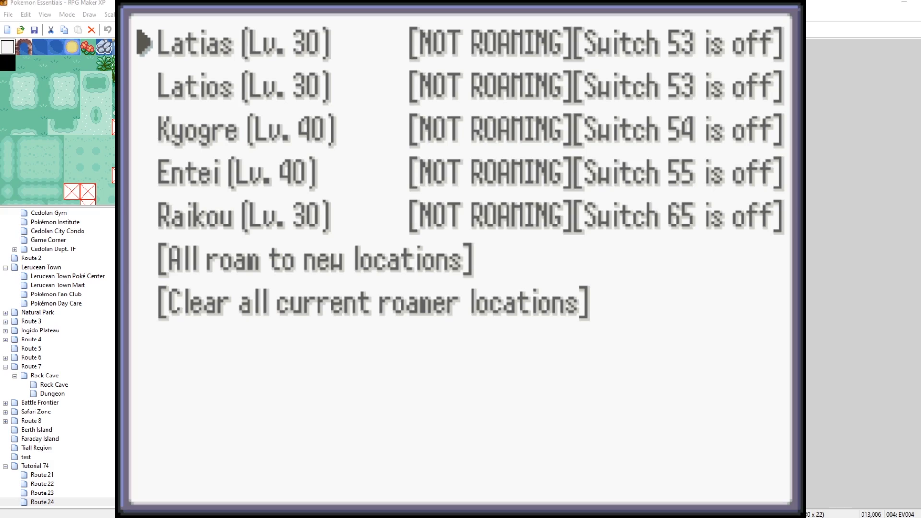
key(Escape)
key(Escape)
key(Escape)
Walk to the Route 24 event that turns the roaming switches on and interact with it.
key(Left)
key(Return)
key(Return)
key(Down)
key(Down)
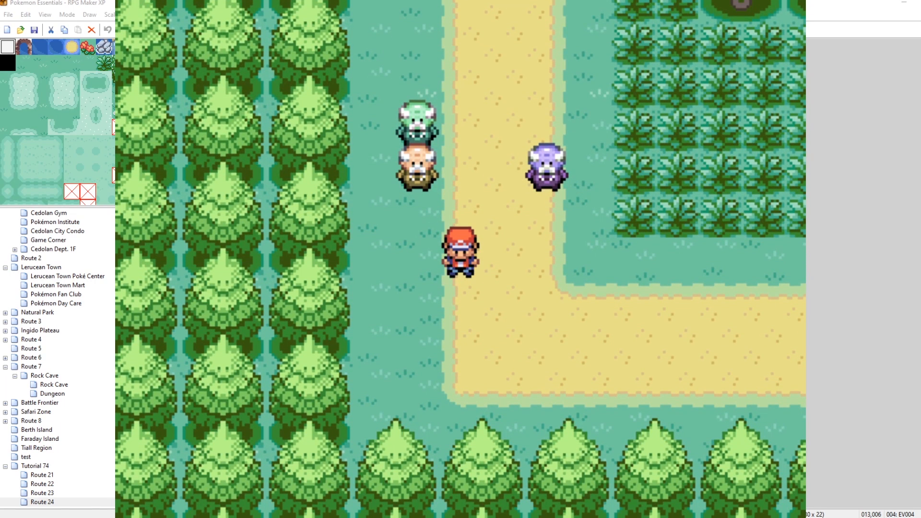
Reopen the Roaming Pokémon list to check where each roamer is, then close the menus.
key(F9)
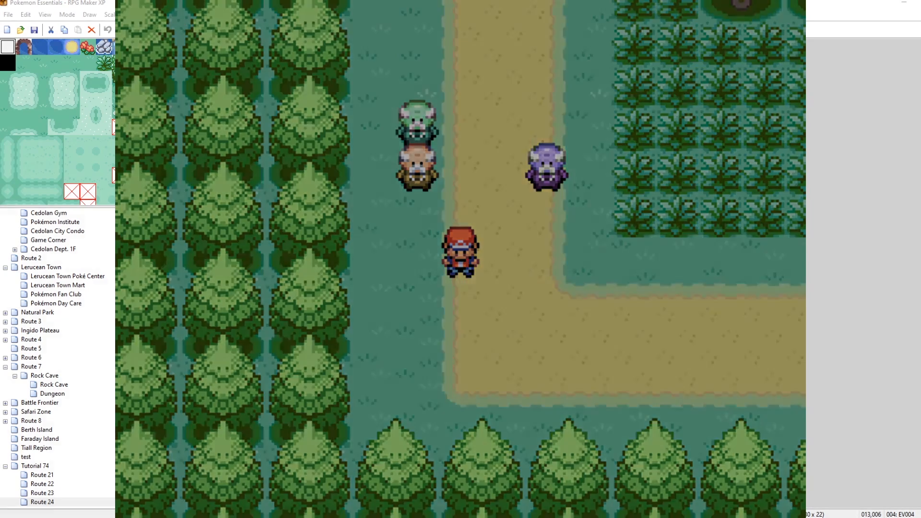
key(Down)
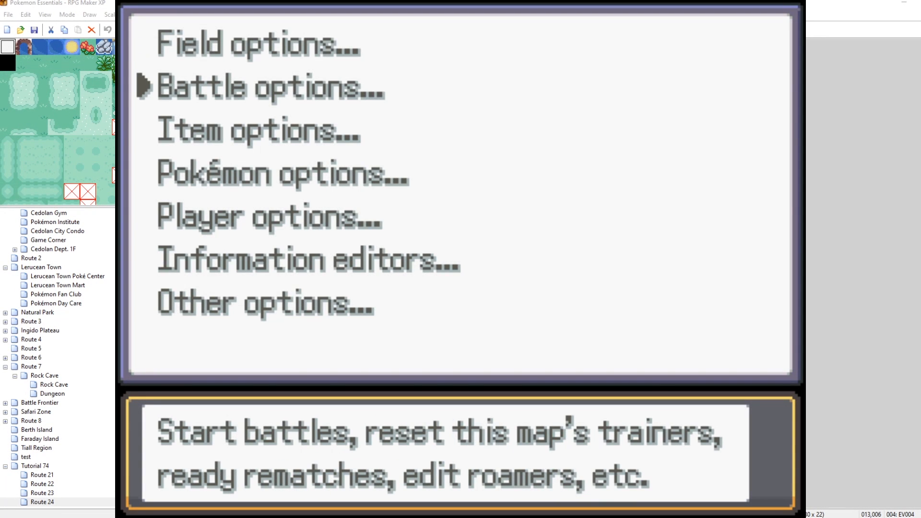
key(Return)
key(Up)
key(Return)
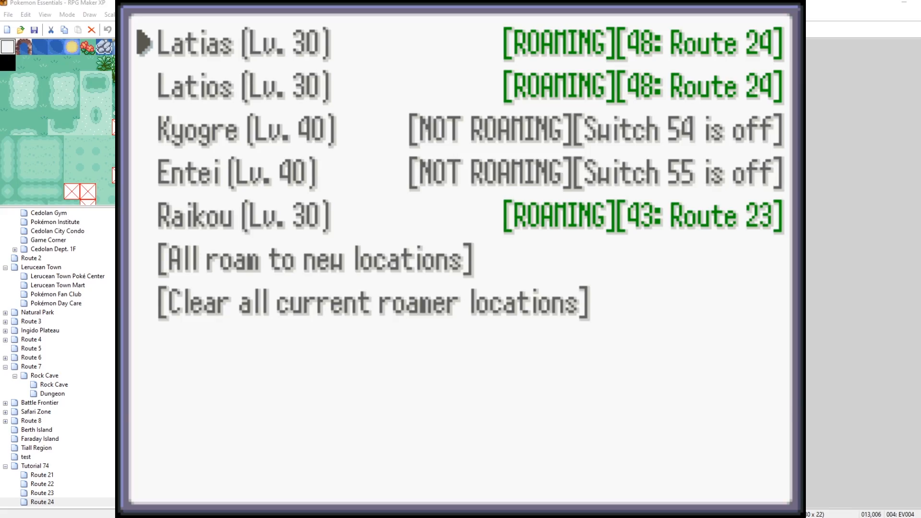
key(Escape)
key(Escape)
key(Escape)
Walk onto the neighbouring route and recheck the roamers' locations in the Roaming Pokémon list.
key(Up)
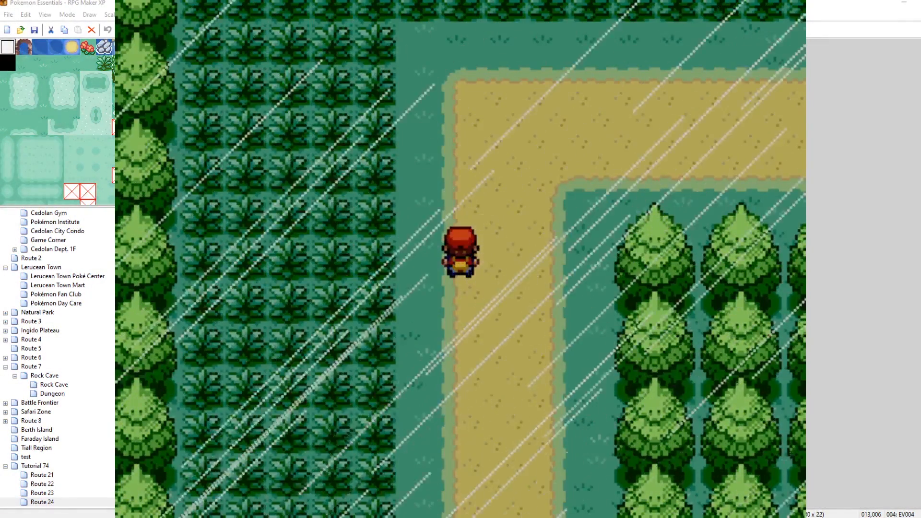
key(F9)
key(Down)
key(Return)
key(Up)
key(Return)
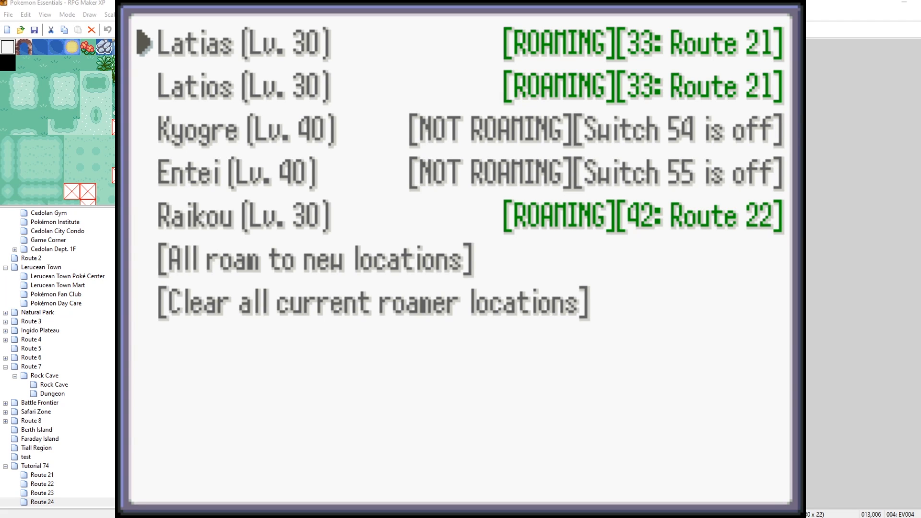
key(Escape)
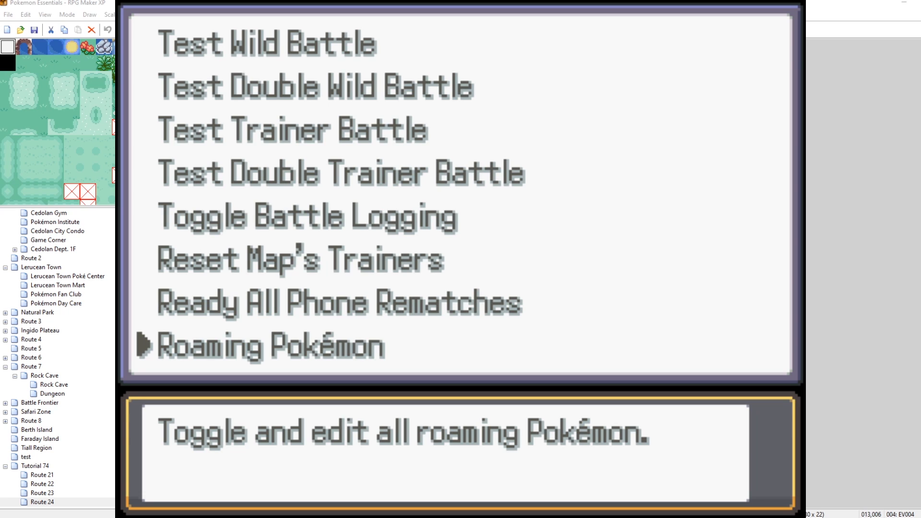
Send all roaming Pokémon to new locations from the Roaming Pokémon list and close the menus.
key(Return)
key(Down)
key(Down)
key(Down)
key(Down)
key(Down)
key(Return)
key(Return)
key(Return)
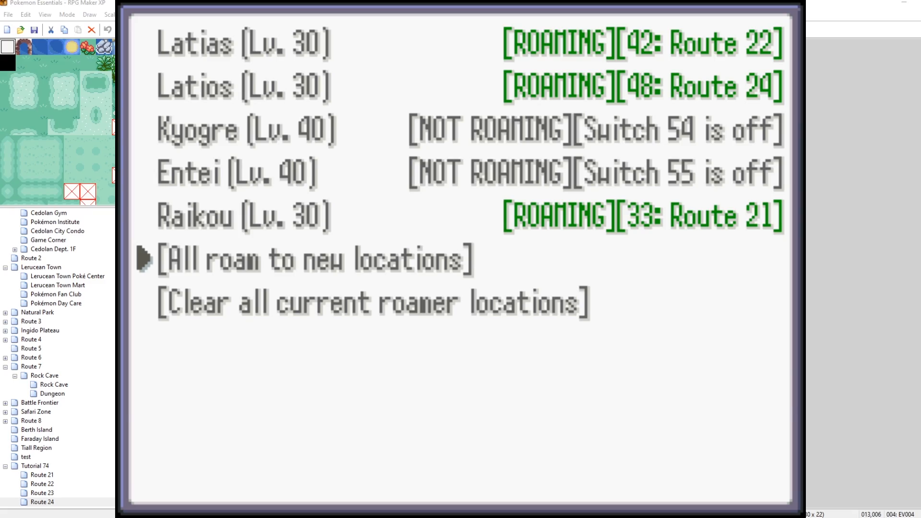
key(Escape)
key(Escape)
Walk into the tall grass to trigger a wild encounter and send out the party Pokémon.
key(Left)
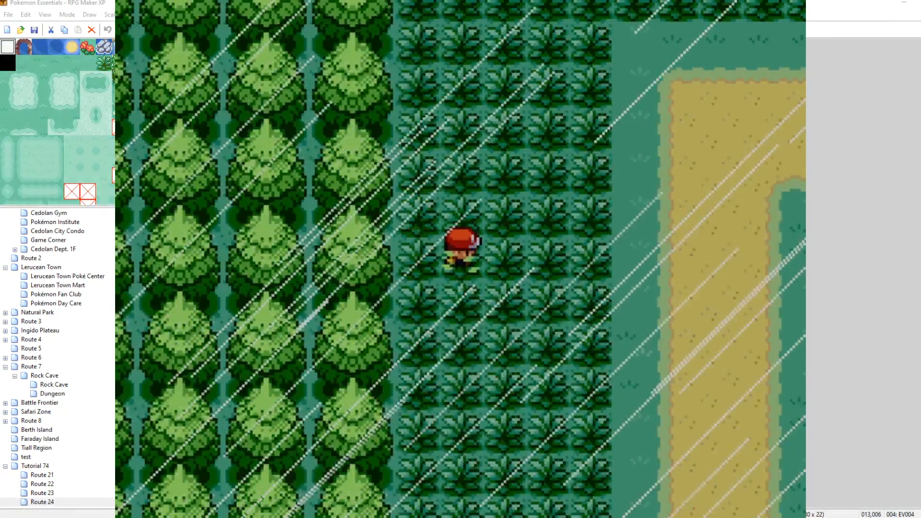
key(c)
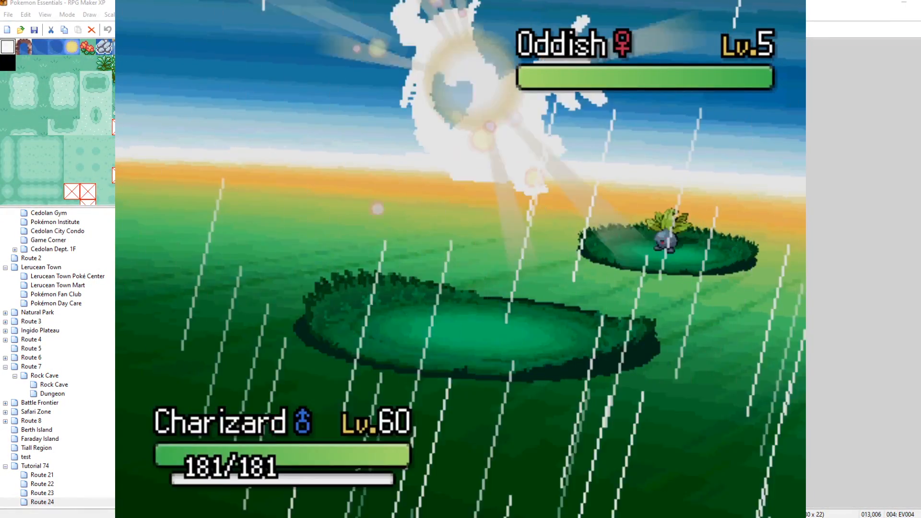
key(Left)
key(c)
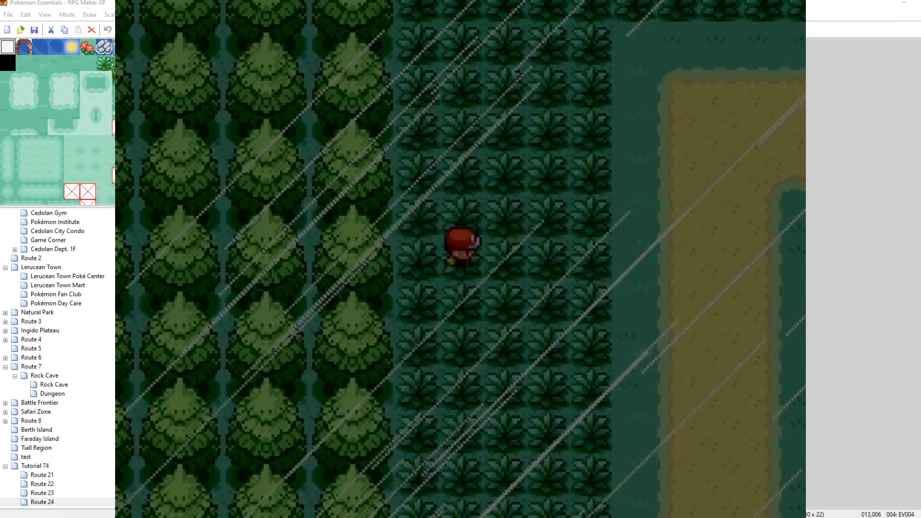
key(Up)
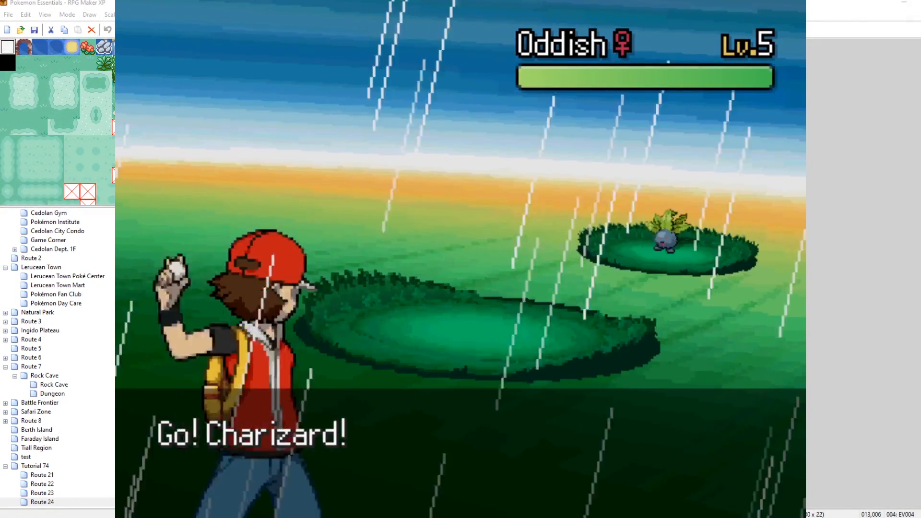
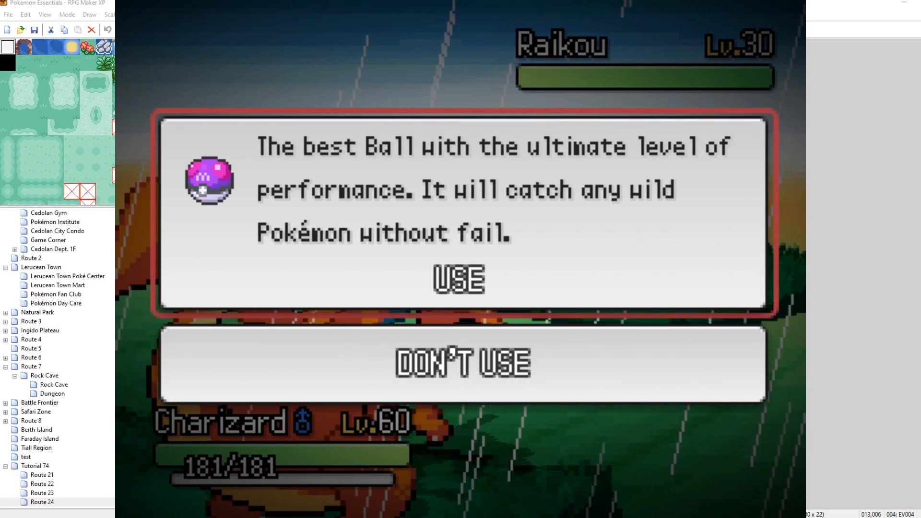
Use the Master Ball on the wild Raikou to catch it.
key(Return)
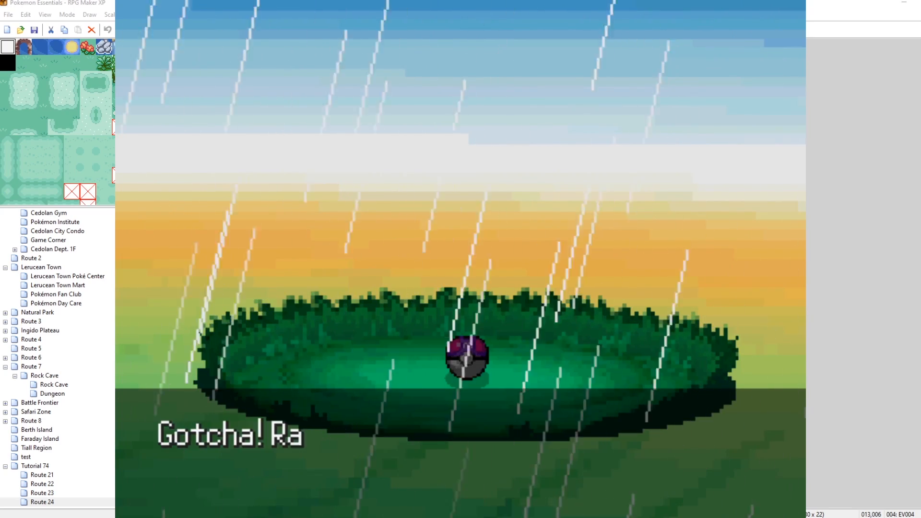
key(Return)
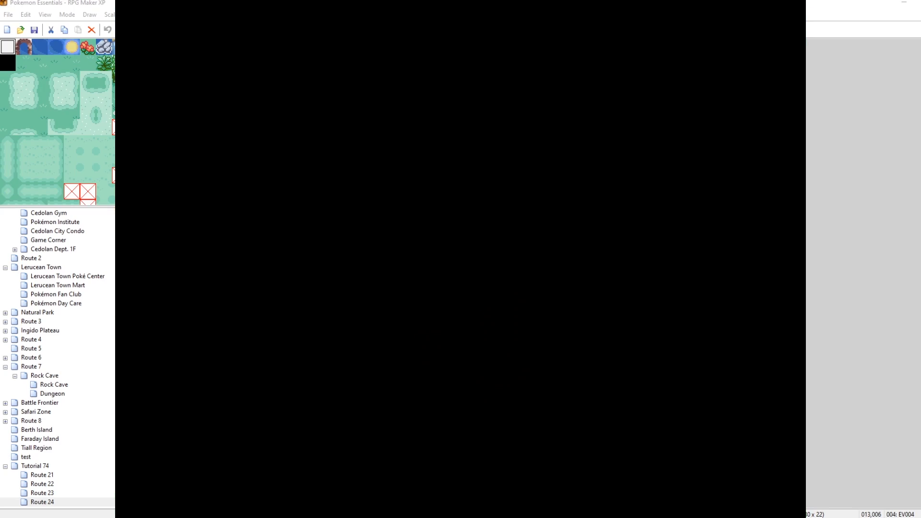
key(Return)
key(Escape)
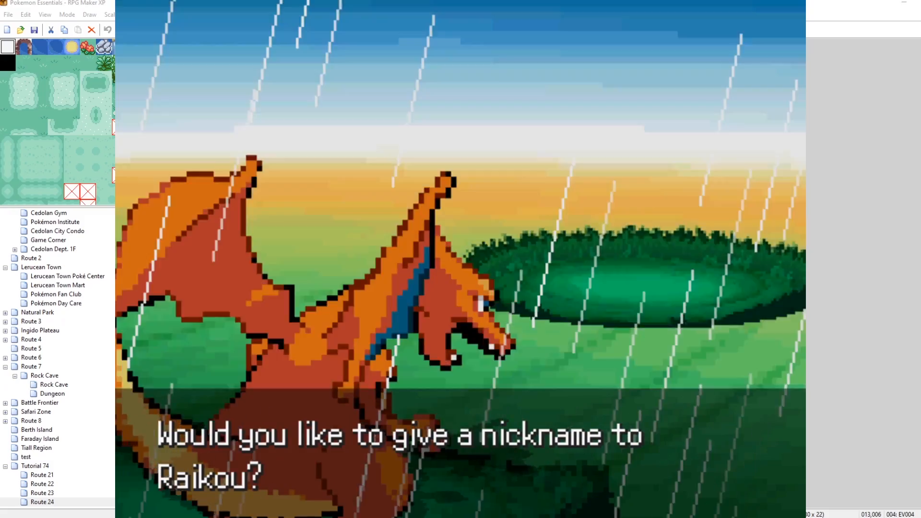
Decline giving Raikou a nickname and save the game from the pause menu.
key(Right)
key(Escape)
key(Down)
key(Up)
key(Return)
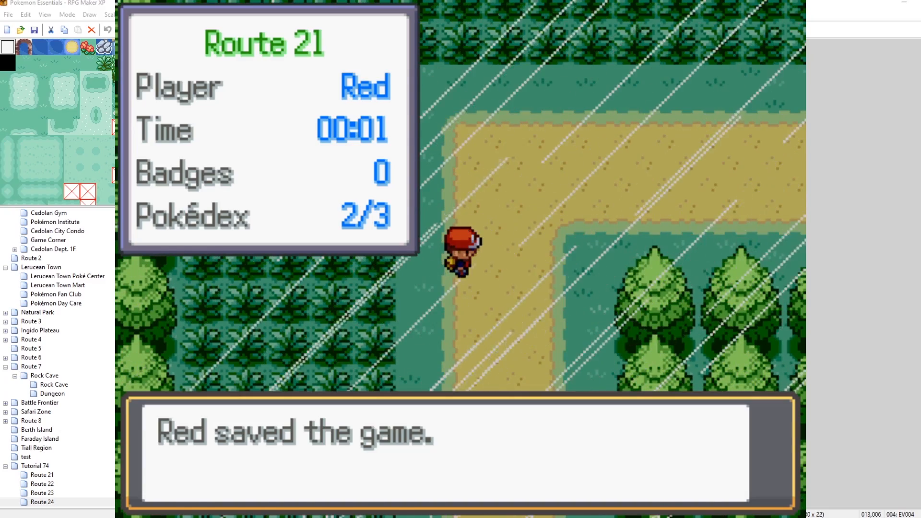
key(Return)
key(Down)
Trigger the Route 24 event that turns switch 65 off, then check the Roaming Pokémon list and close the menus.
key(F9)
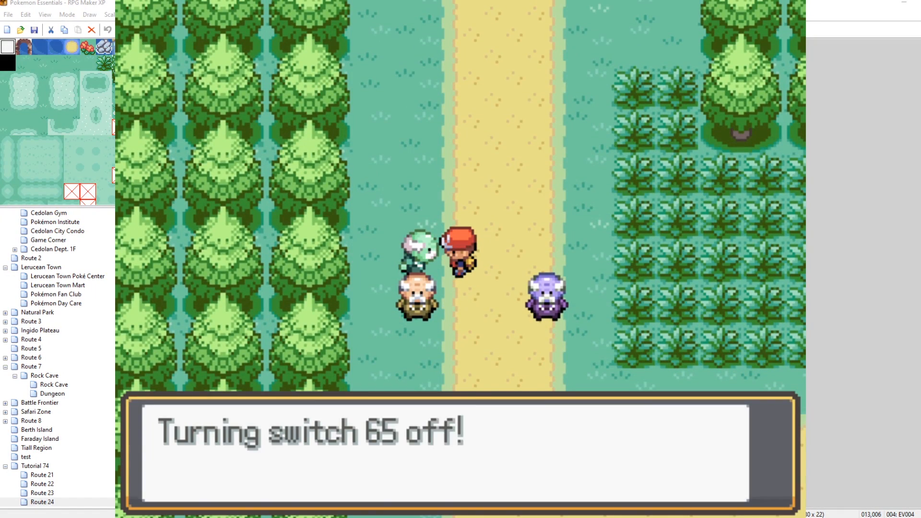
key(Return)
key(F9)
key(Down)
key(Return)
key(Up)
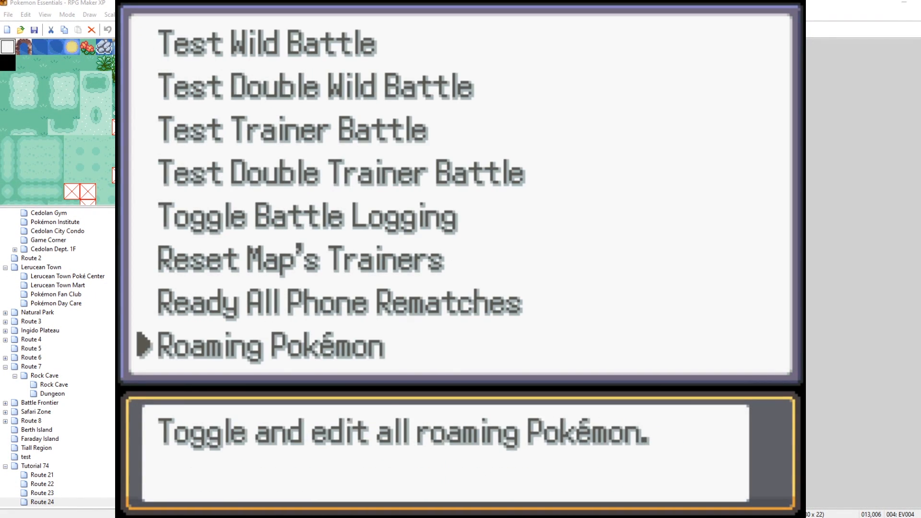
key(Return)
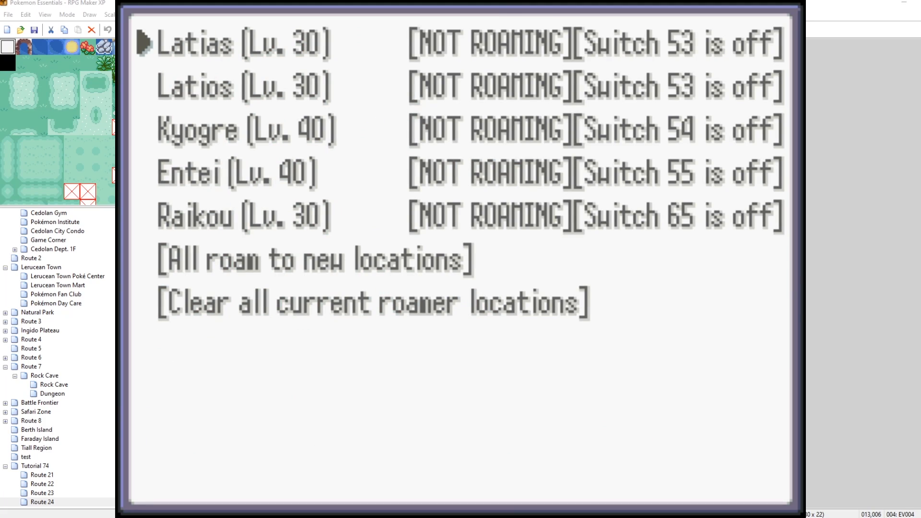
key(Escape)
key(Escape)
key(Escape)
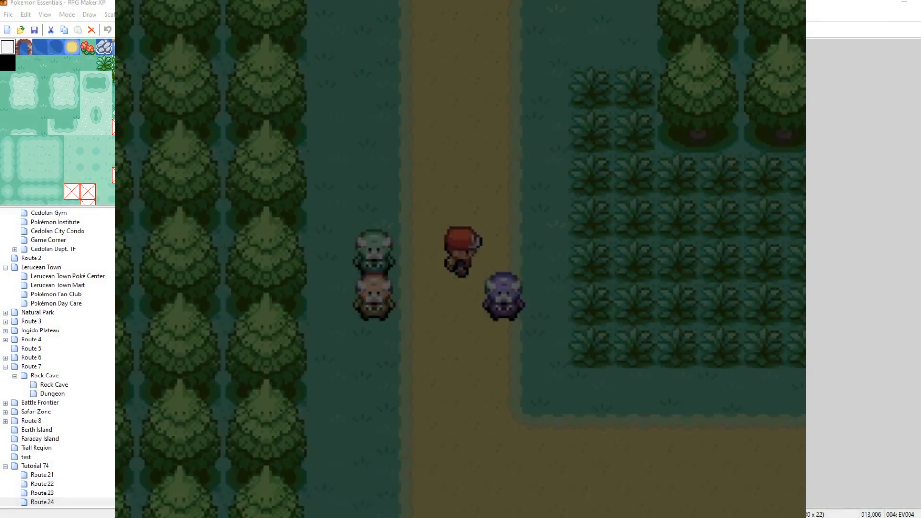
Interact with the roaming-switch event on Route 24 again.
key(Return)
key(Return)
key(Right)
key(Up)
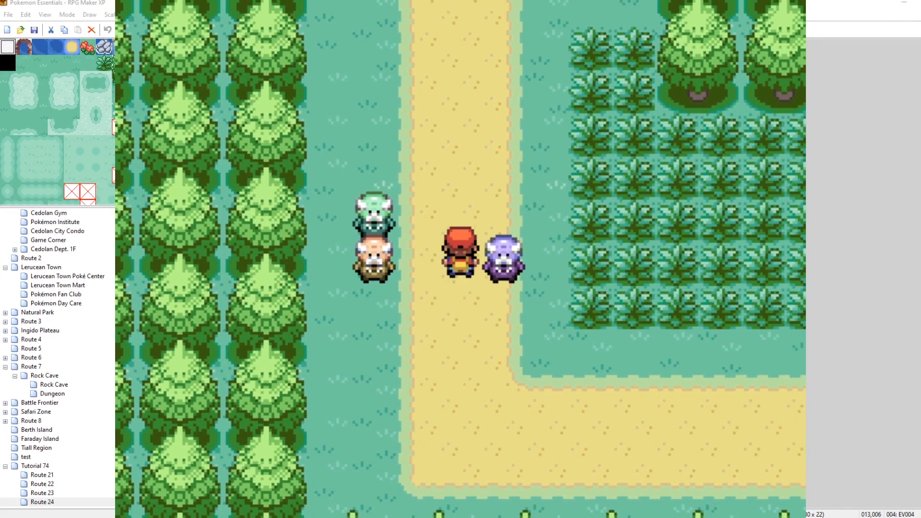
Open the Roaming Pokémon list from the debug menu to check each roamer's status, then close the menus.
key(F9)
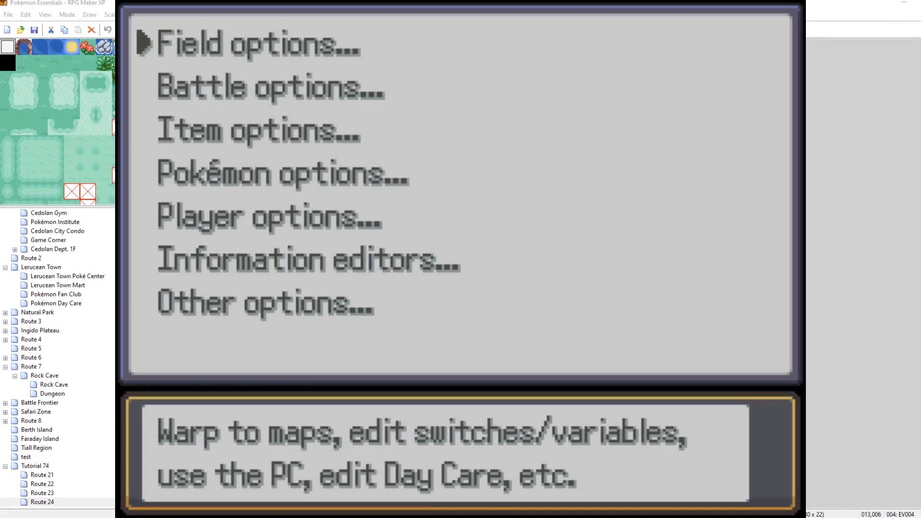
key(Return)
key(Up)
key(Return)
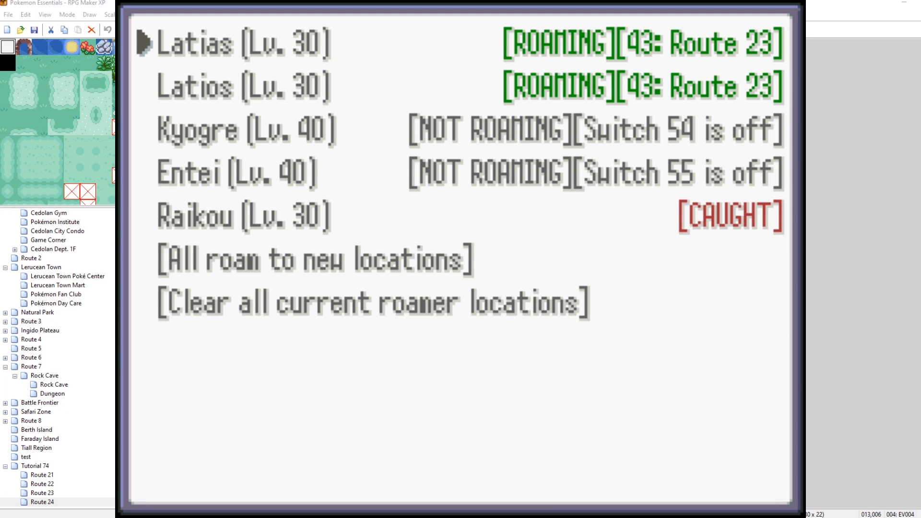
key(Escape)
key(Escape)
key(Escape)
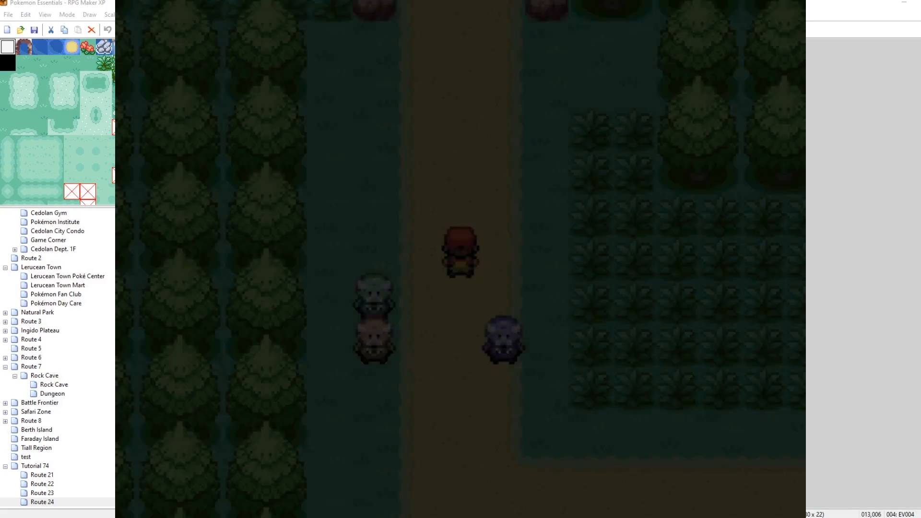
Walk along the route and send all roaming Pokémon to new locations from the Roaming Pokémon list.
key(Down)
key(Right)
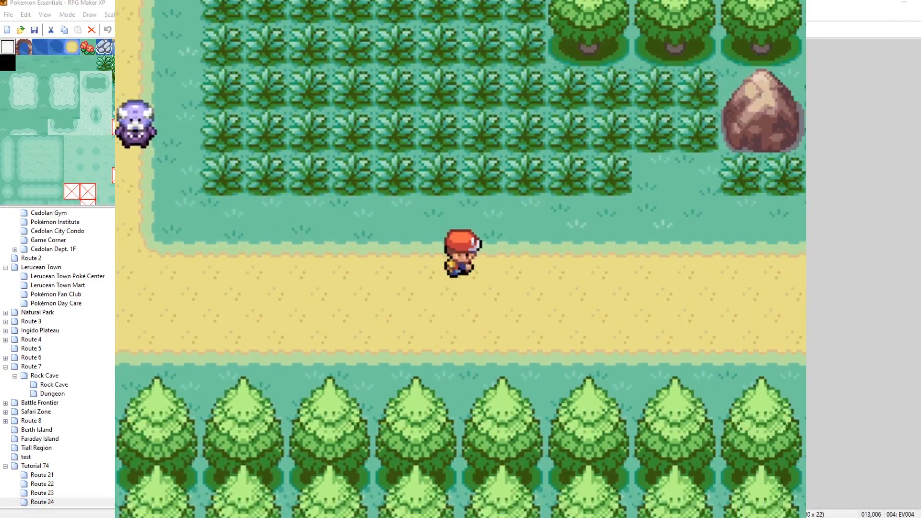
key(F9)
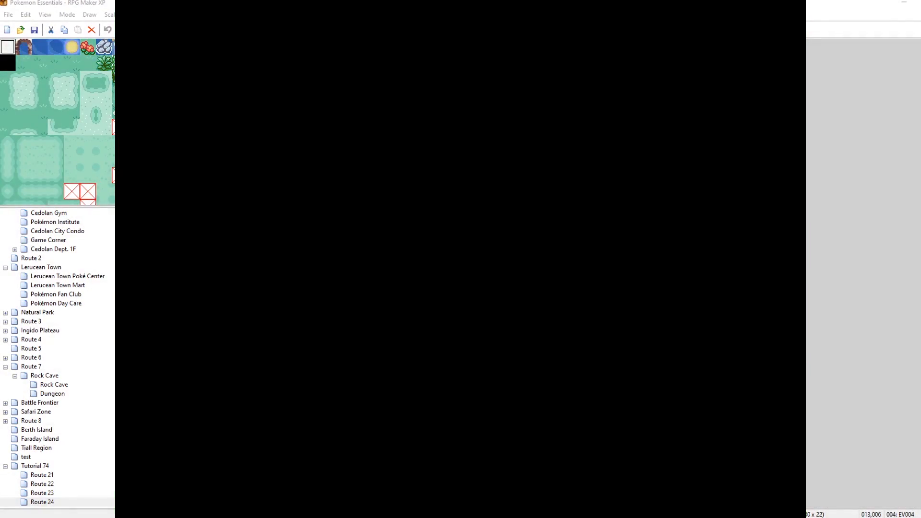
key(Return)
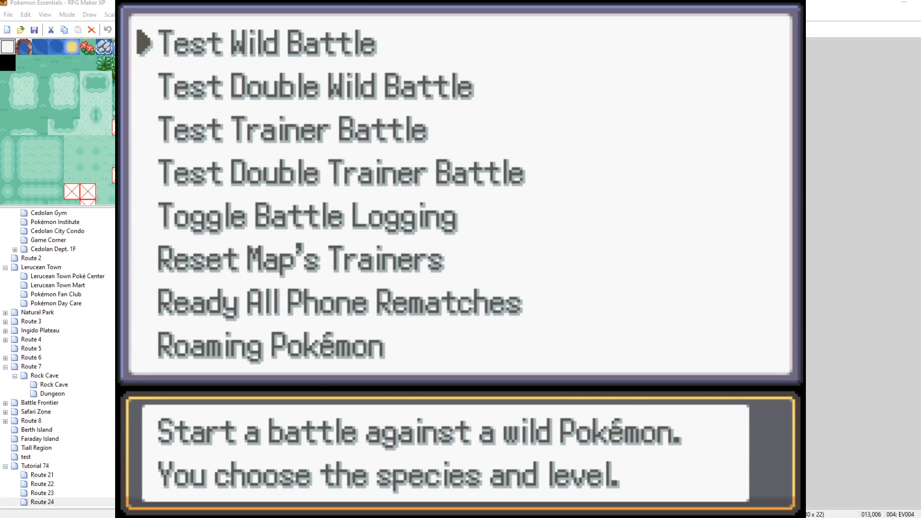
key(Up)
key(Return)
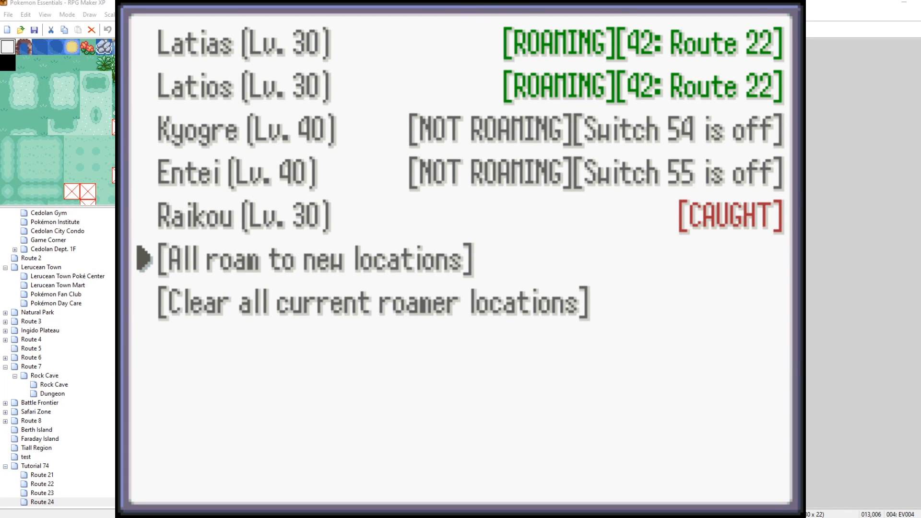
key(Return)
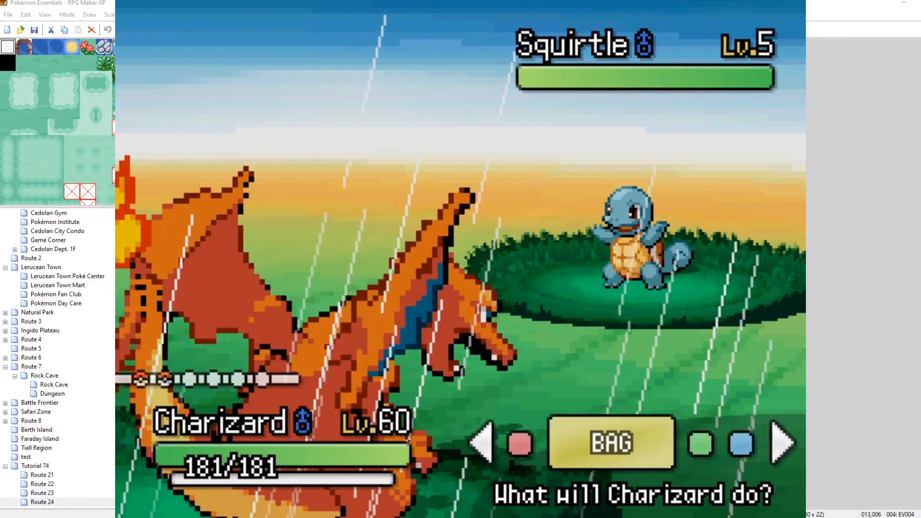
Run away from the wild Squirtle encounter.
key(Return)
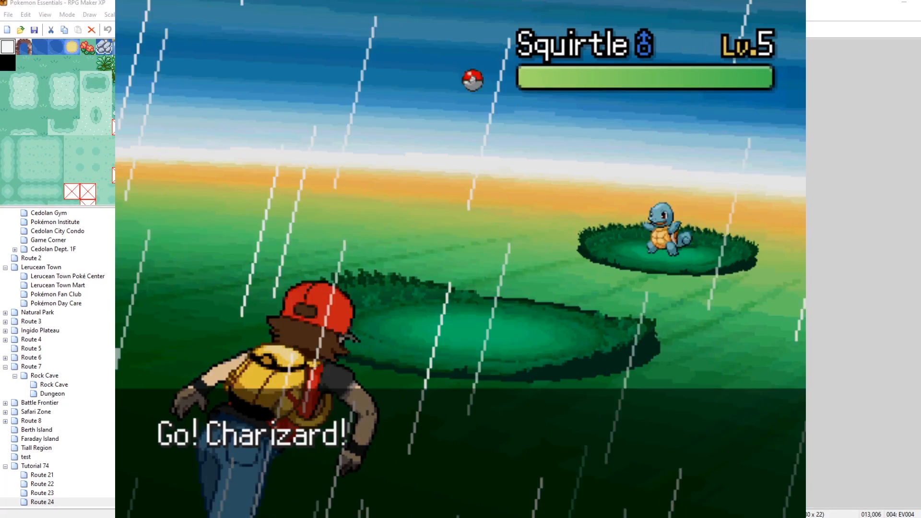
key(Return)
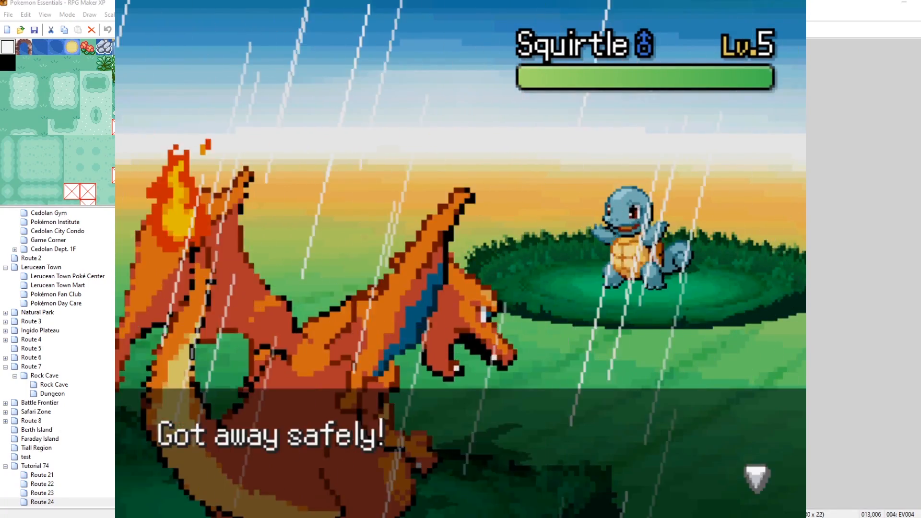
key(Return)
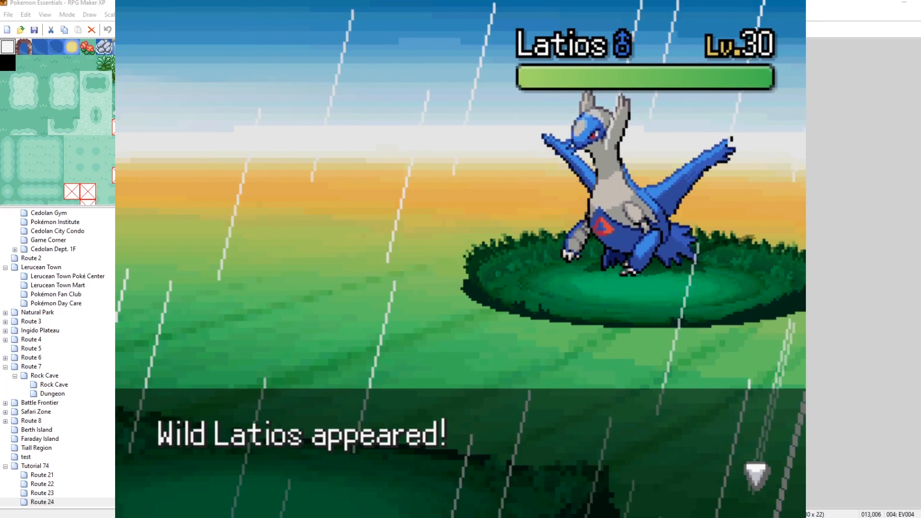
Catch the wild Latios with a Master Ball from the bag.
key(Return)
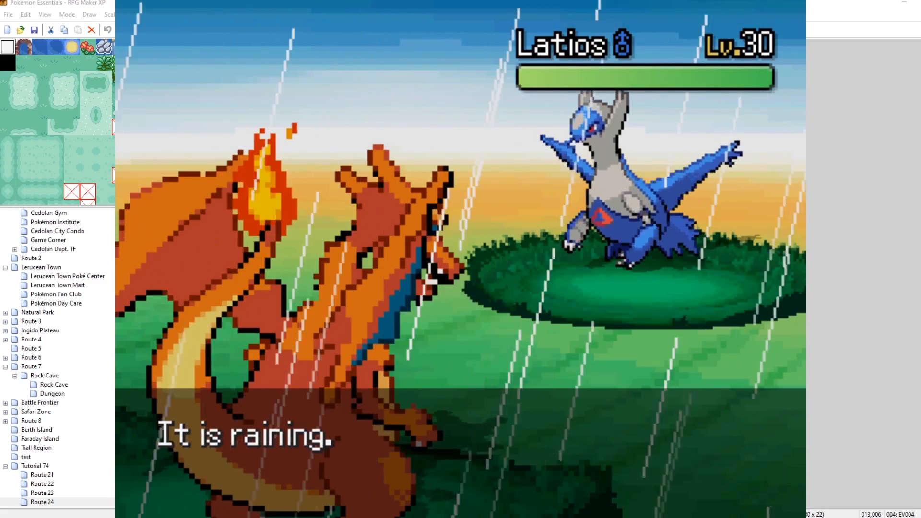
key(Return)
key(Right)
key(Return)
key(Return)
key(Return)
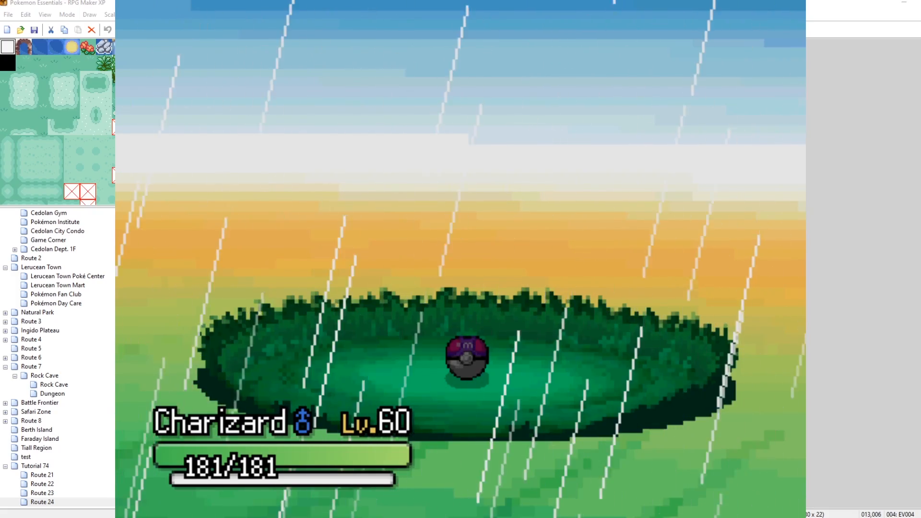
key(Return)
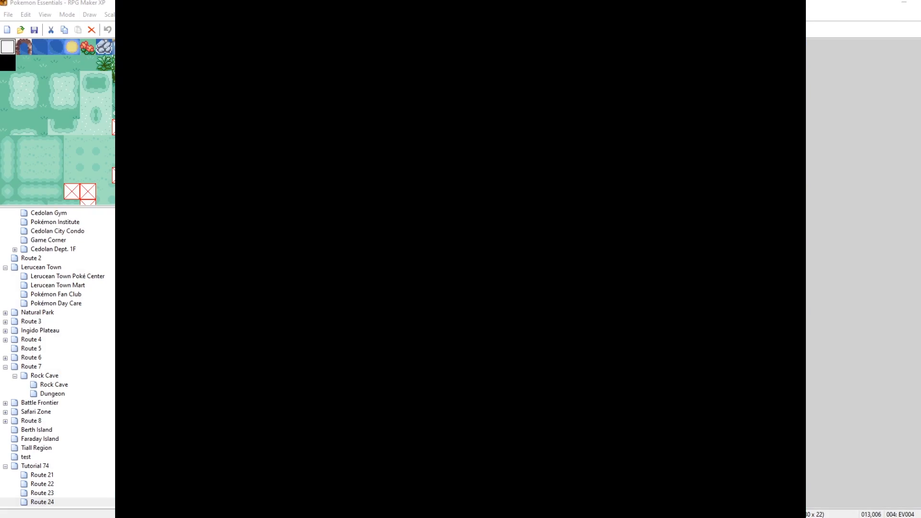
key(Return)
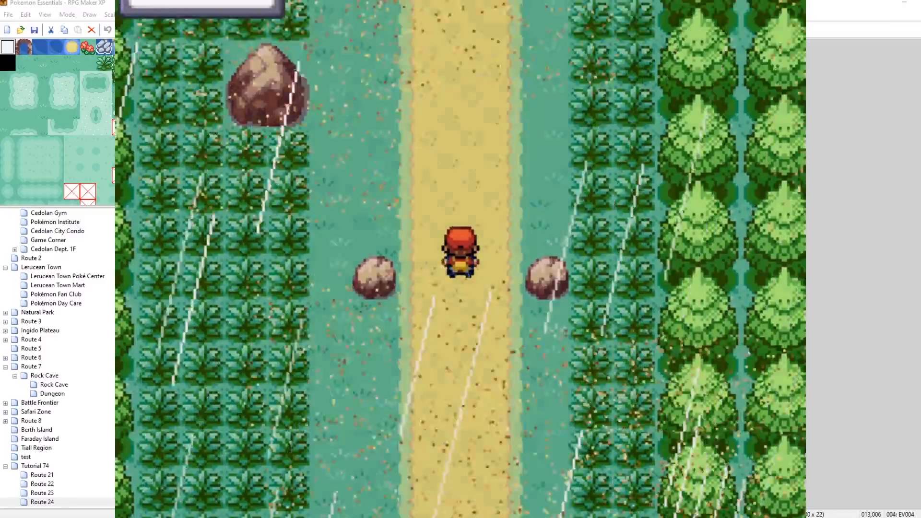
Walk onto Route 22 and catch the wild Latias that appears.
key(Up)
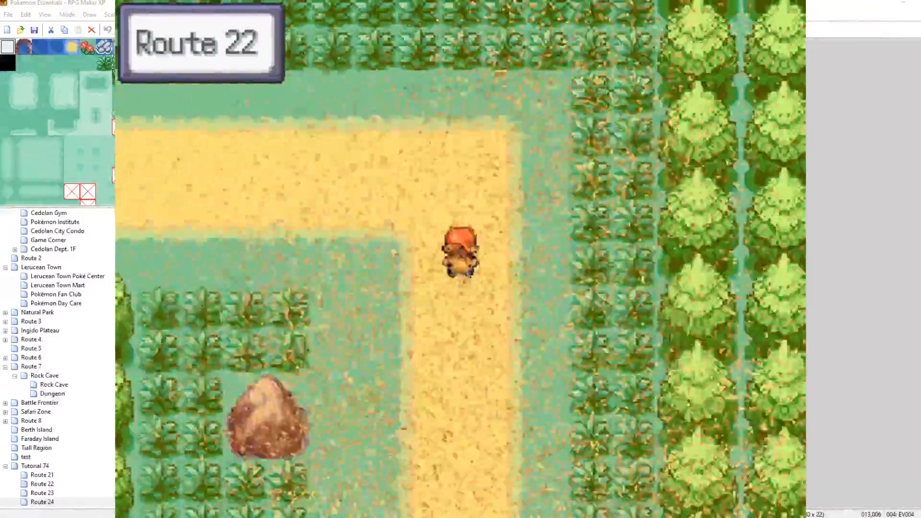
key(F9)
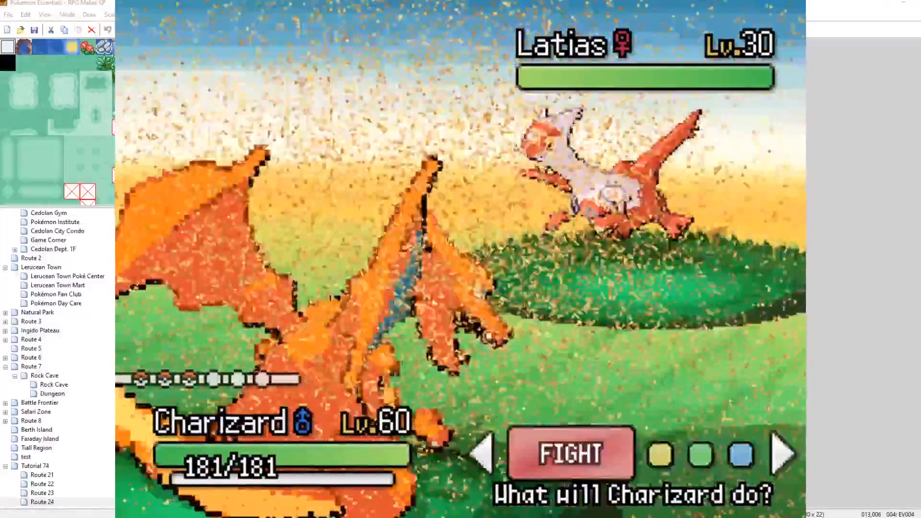
key(Return)
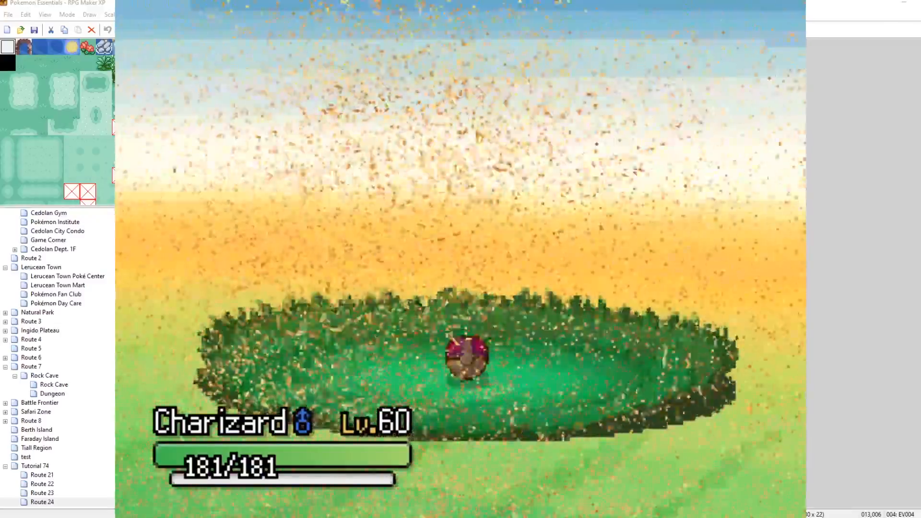
key(c)
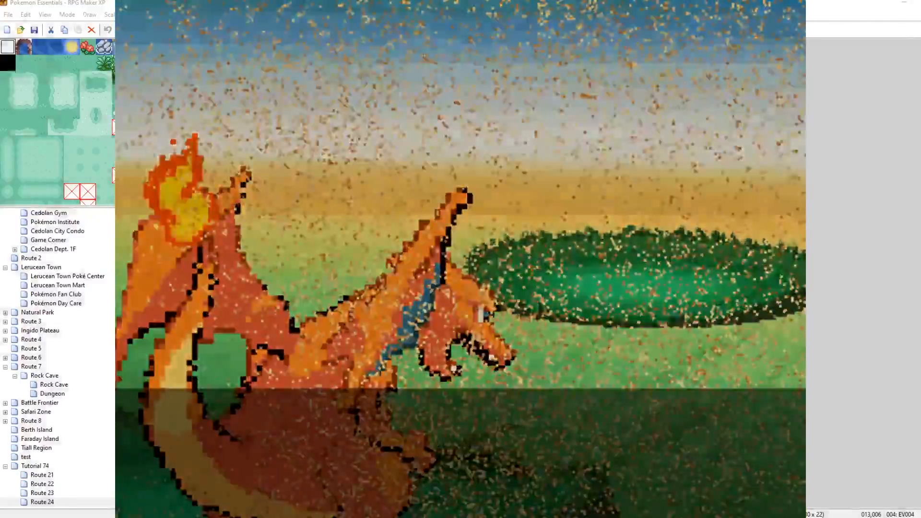
key(c)
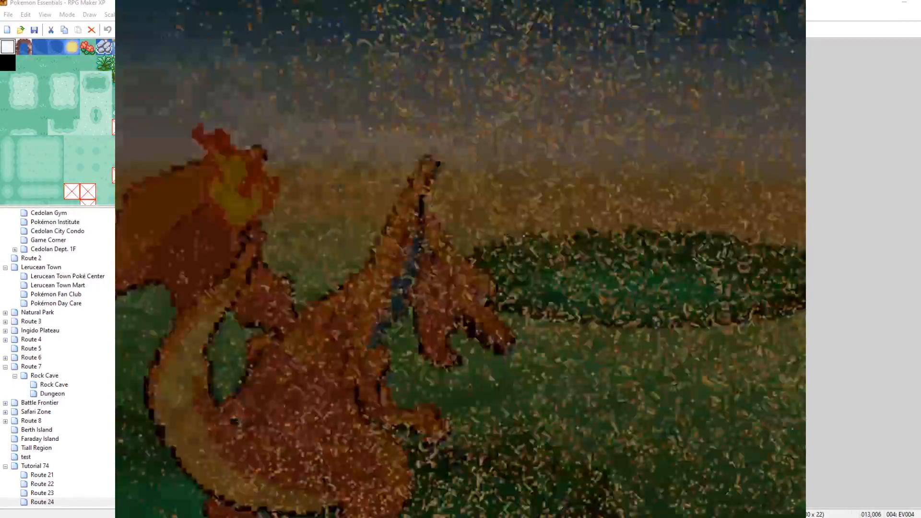
key(Left)
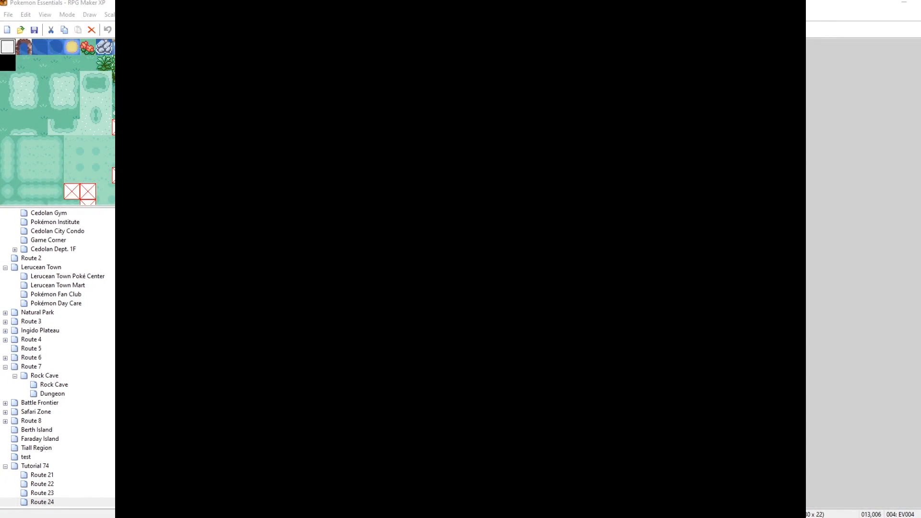
Reopen the Roaming Pokémon list under Other options to review every roamer's status, then close the menus.
key(Up)
key(Up)
key(Down)
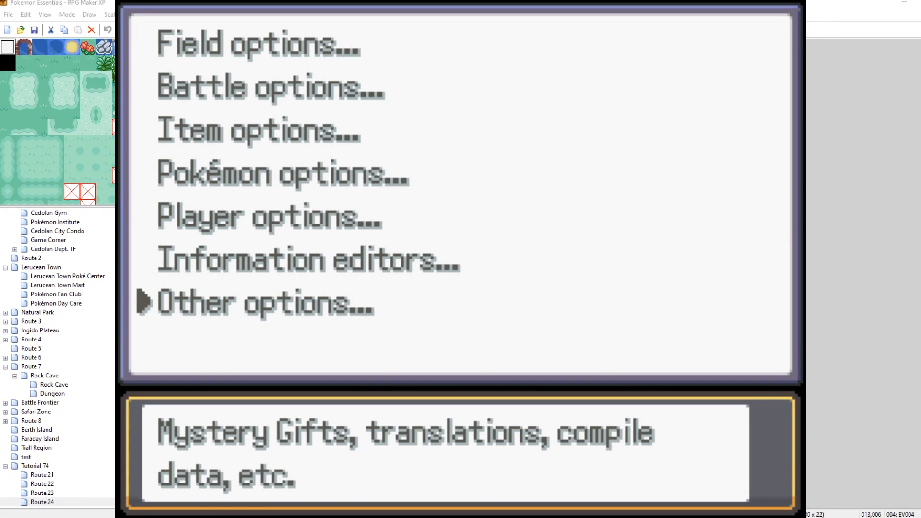
key(Down)
key(Down)
key(Return)
key(Up)
key(Return)
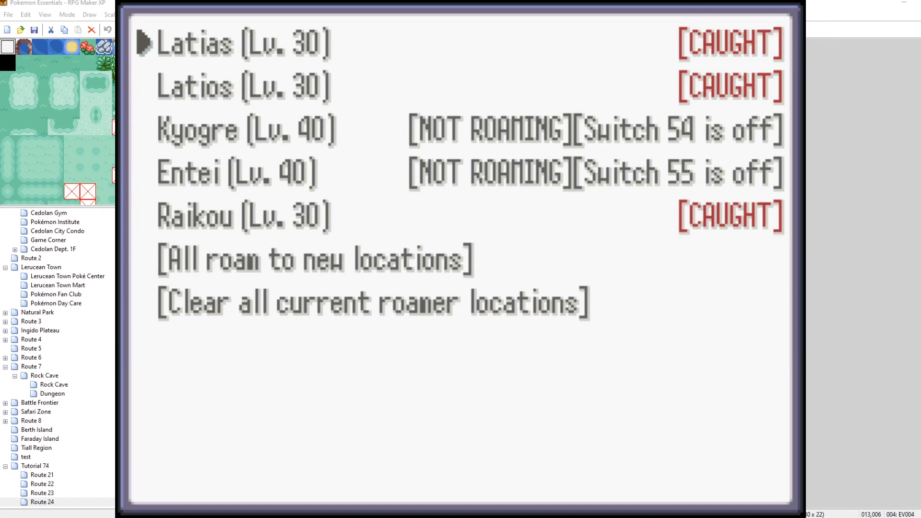
key(Down)
key(Down)
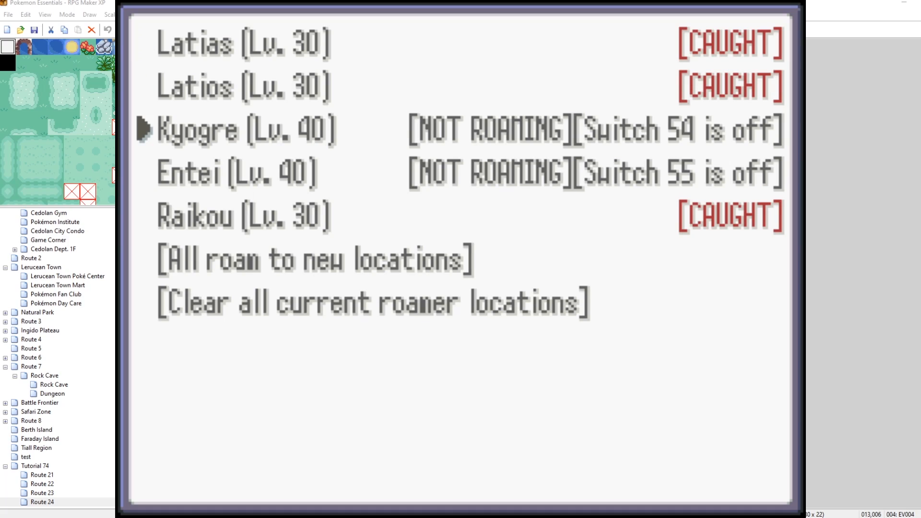
key(Escape)
key(Escape)
key(Escape)
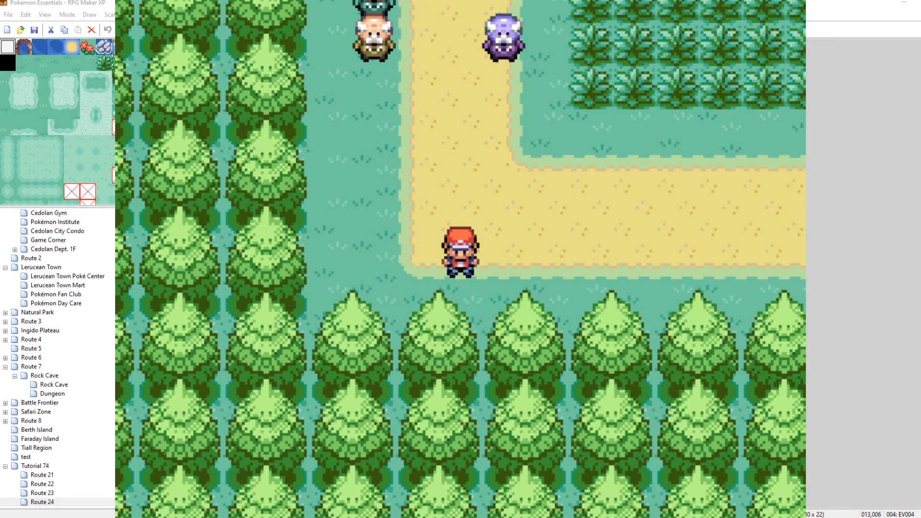
Save the game from the pause menu and quit the playtest.
key(Escape)
key(Return)
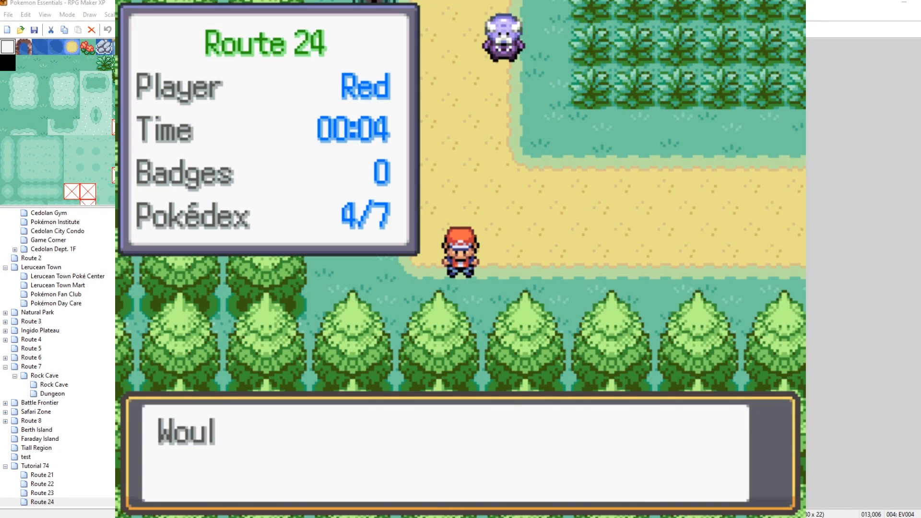
key(Return)
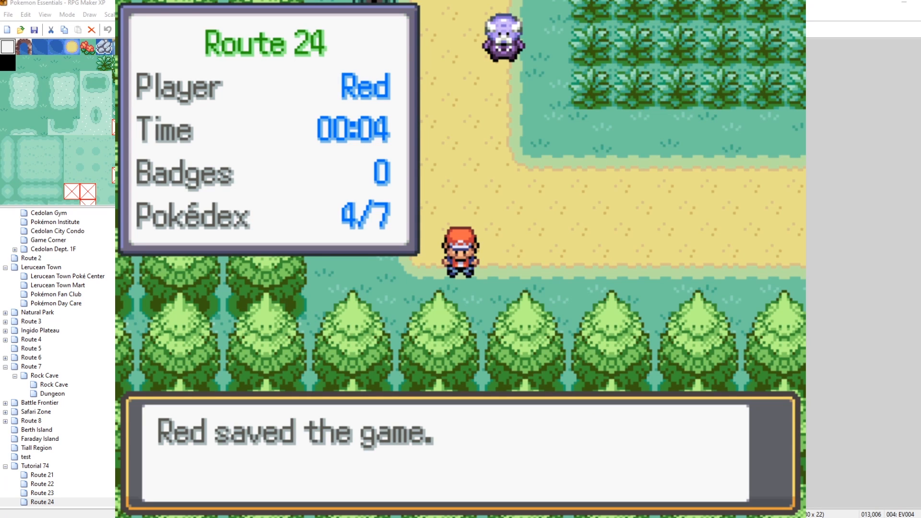
key(alt+F4)
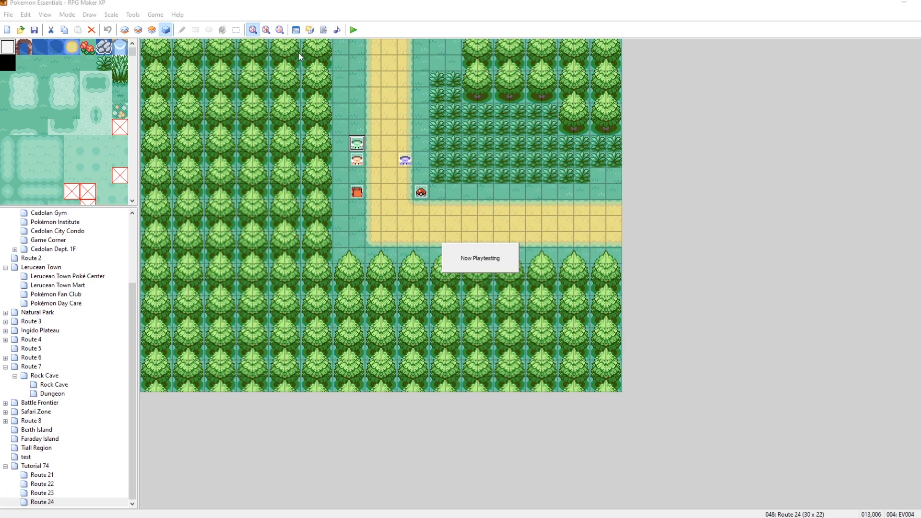
Open the Script Editor and search all script sections for "Thundaga", jumping to the PScreen_PokedexEntry match.
click(323, 30)
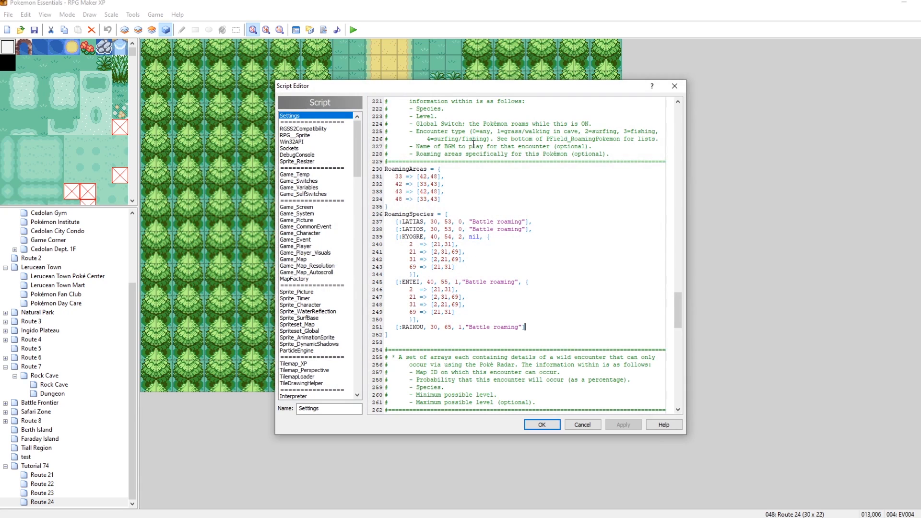
key(ctrl+f)
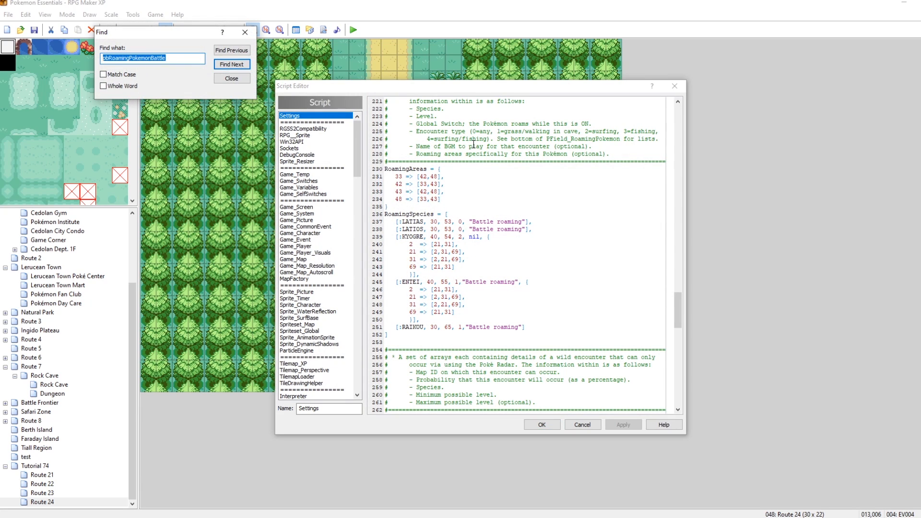
click(229, 78)
key(ctrl+shift+f)
text(Thundaga)
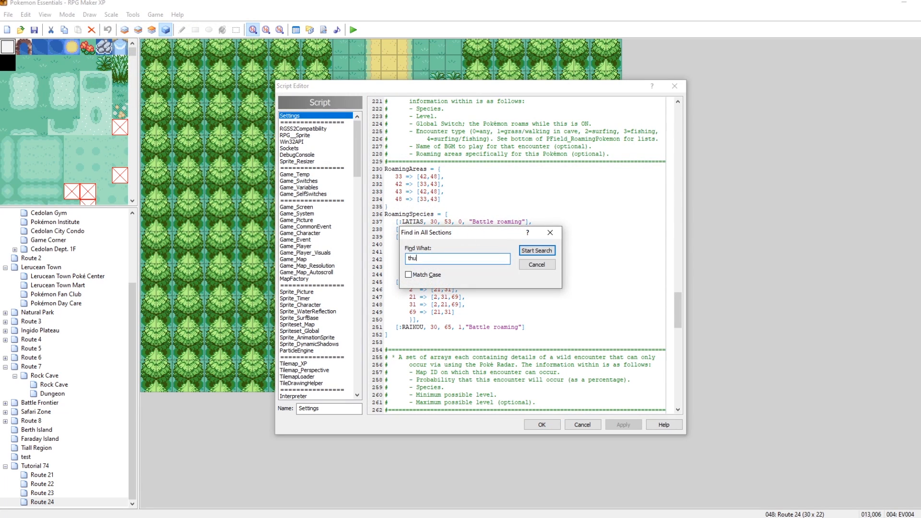
key(Return)
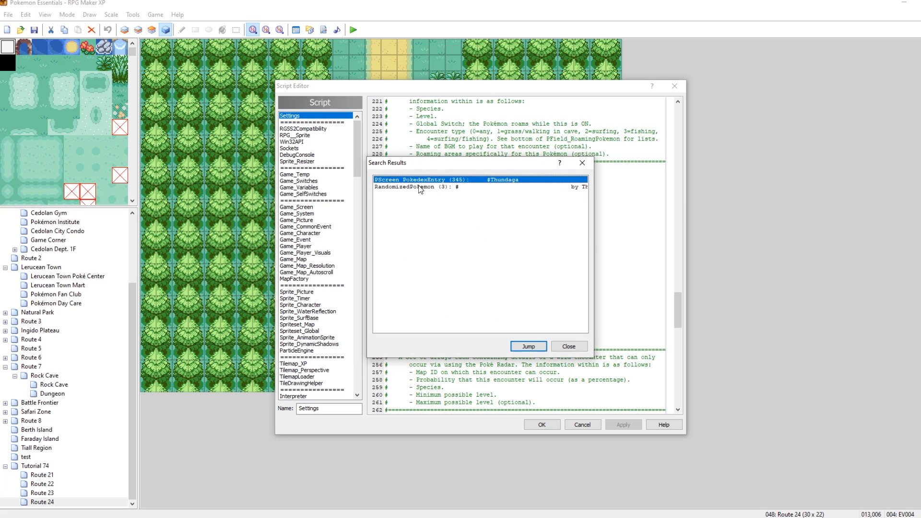
double_click(422, 180)
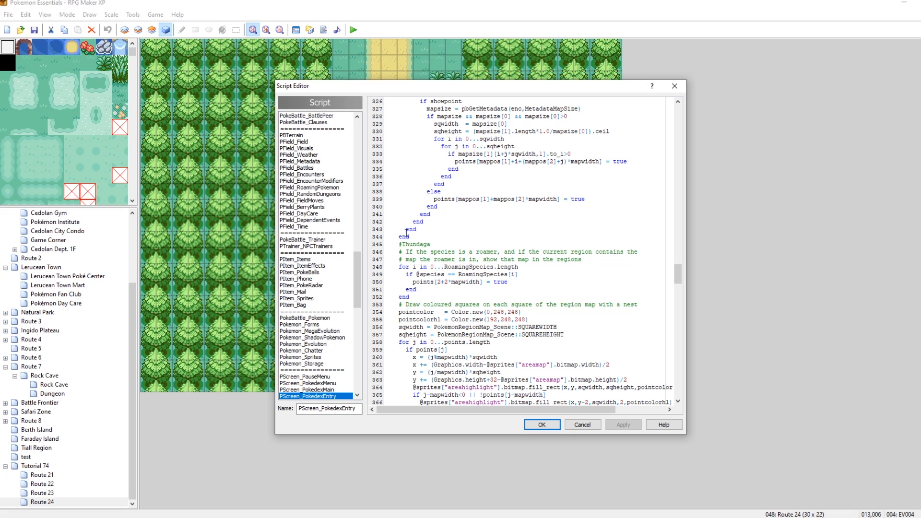
Read through the Pokédex area code around the Thundaga roamer block, then close the Script Editor.
scroll(544, 287, up, 5)
scroll(544, 286, down, 4)
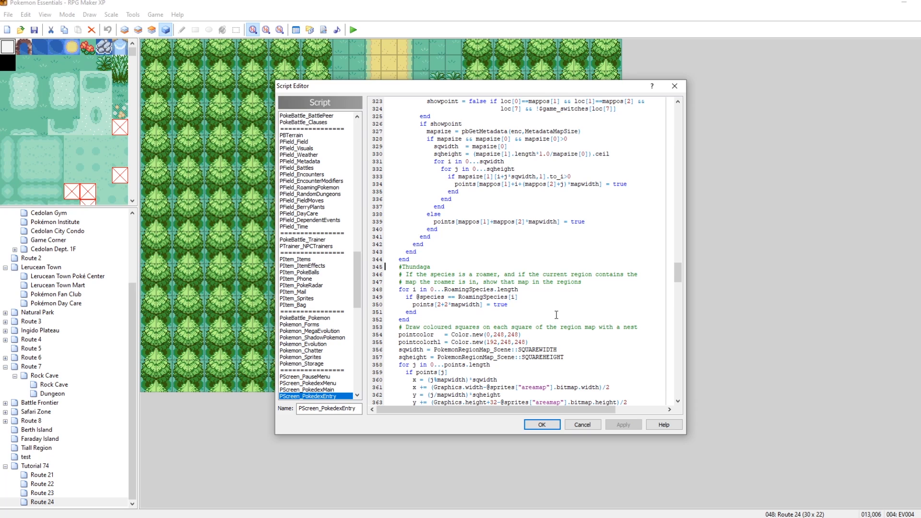
scroll(529, 332, up, 3)
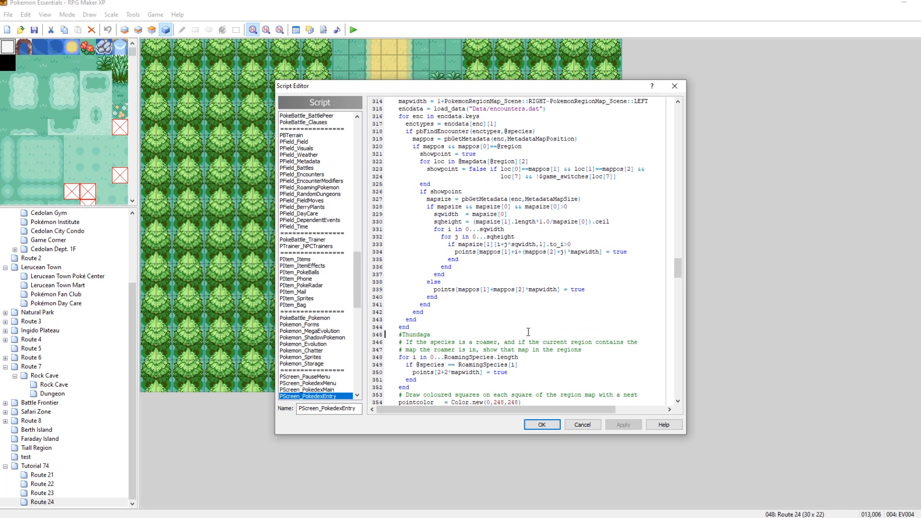
scroll(565, 311, up, 5)
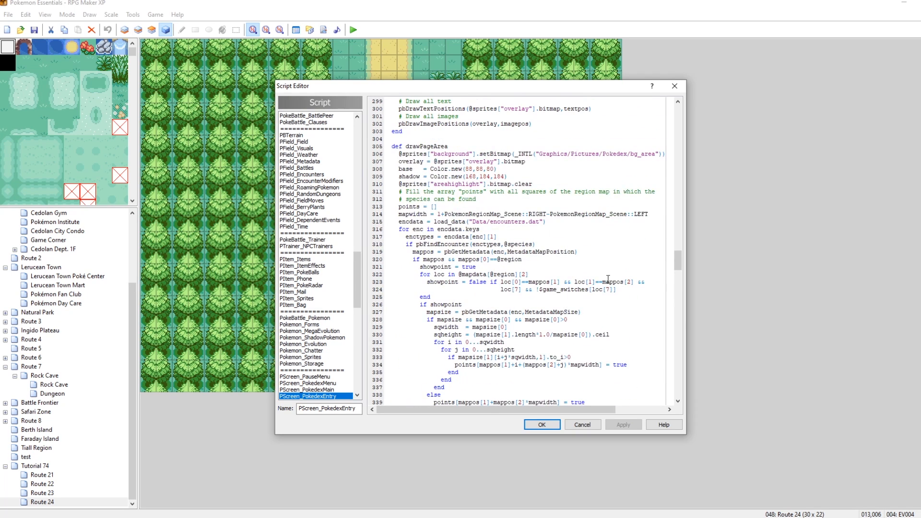
click(677, 87)
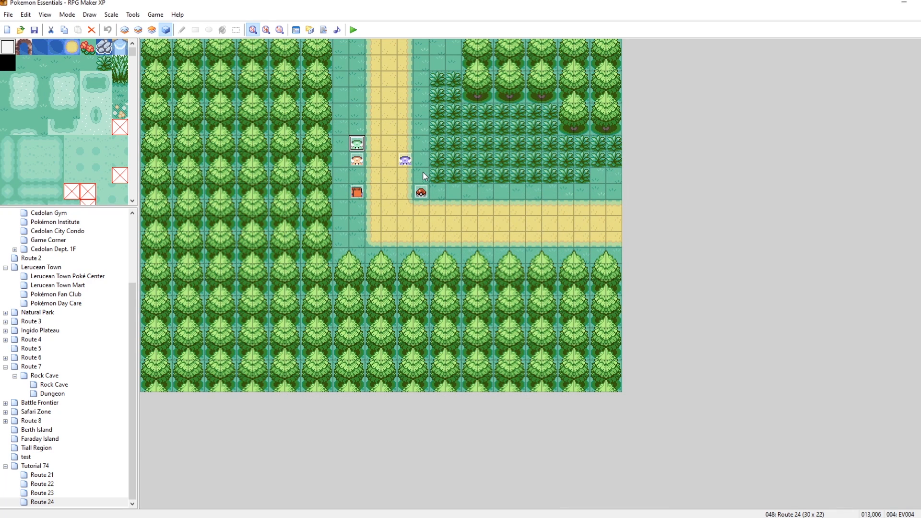
Reopen the Script Editor at the Settings script's RoamingAreas and RoamingSpecies definitions and reposition the window.
click(323, 30)
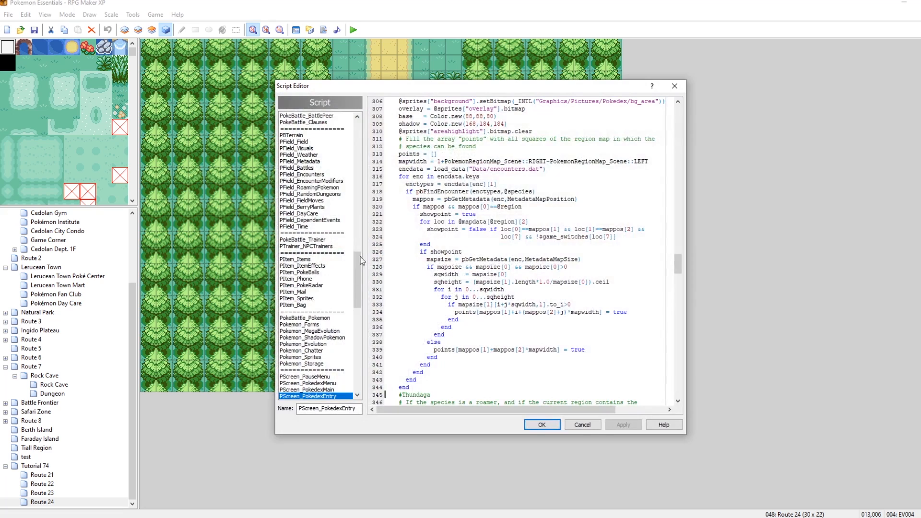
click(308, 118)
drag(680, 308, 678, 305)
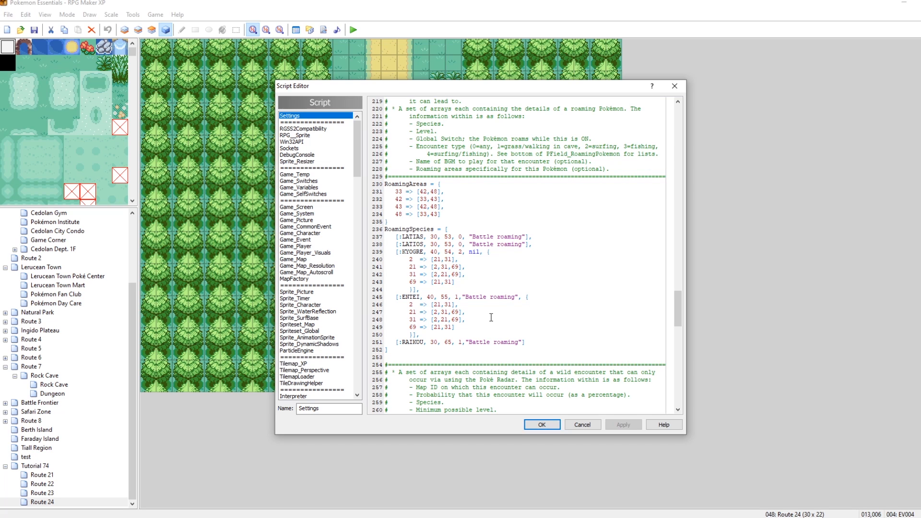
drag(468, 87, 671, 61)
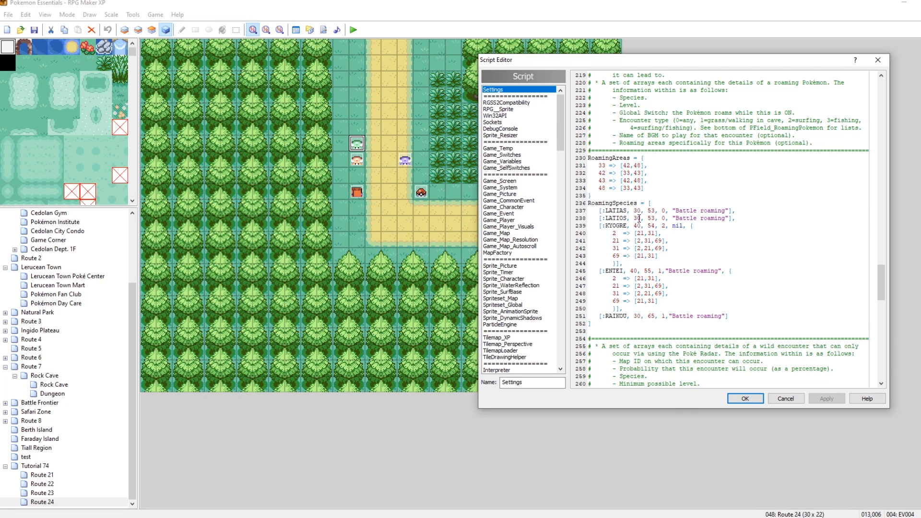
drag(694, 61, 654, 80)
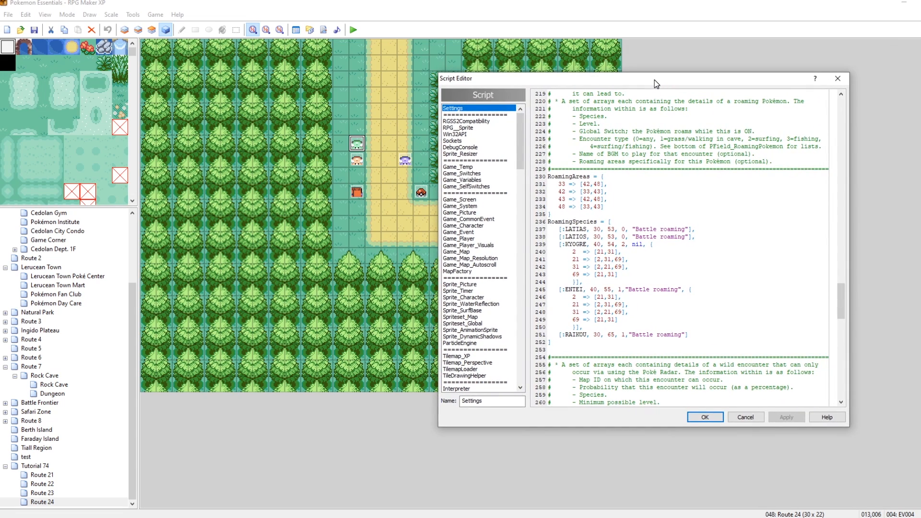